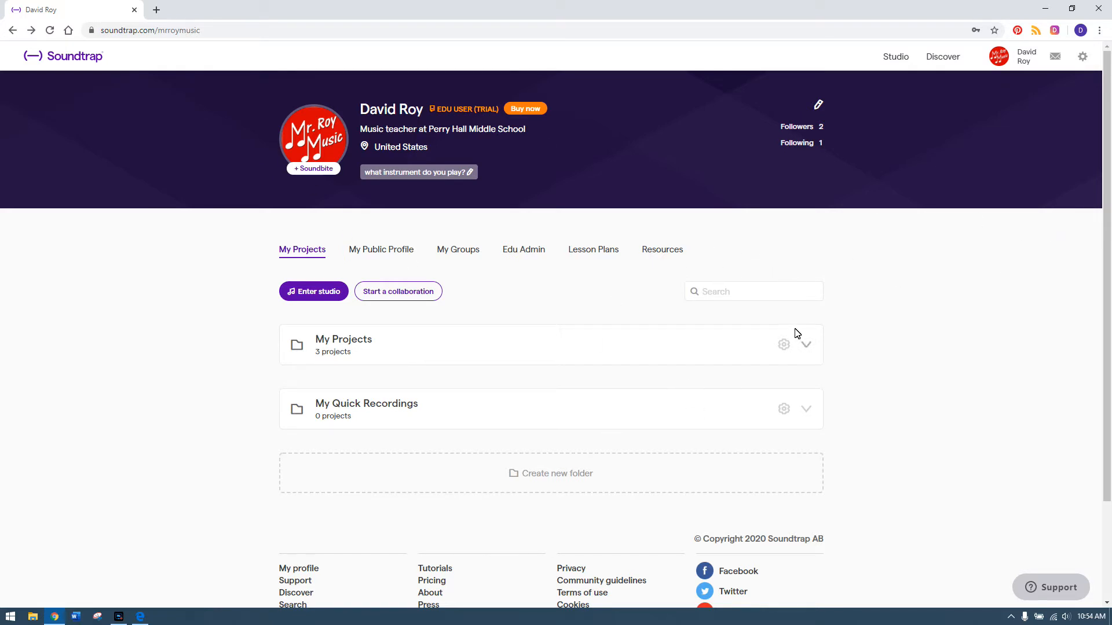
Switch to the Edge window showing the Test Group student sign-up invitation
key("alt+Tab")
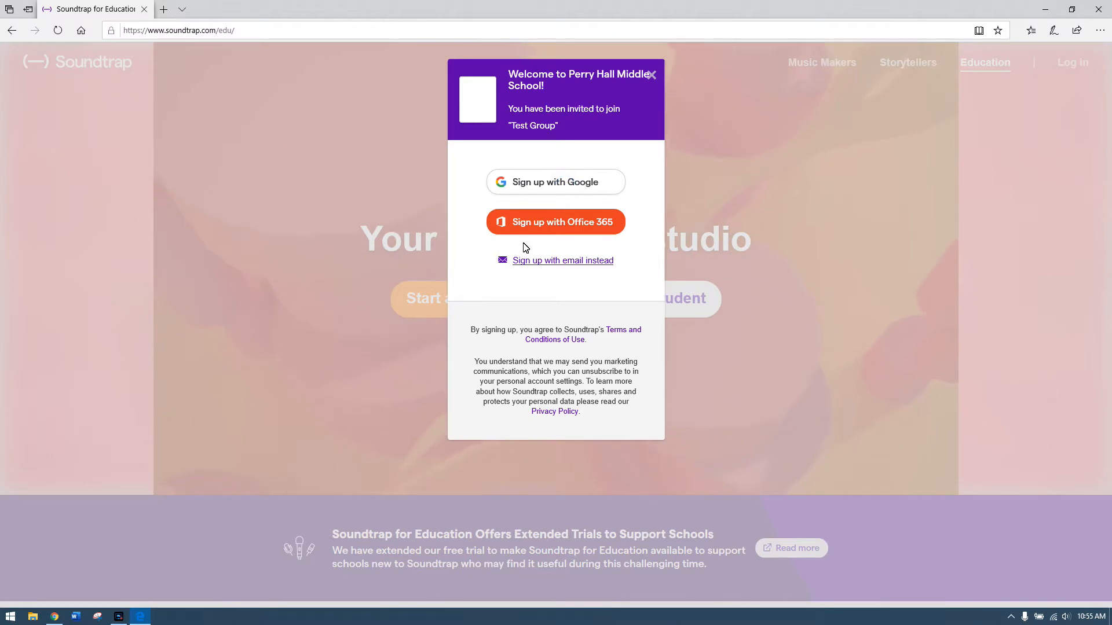
Begin signing up with Google and enter the student's school e-mail address
left_click(537, 186)
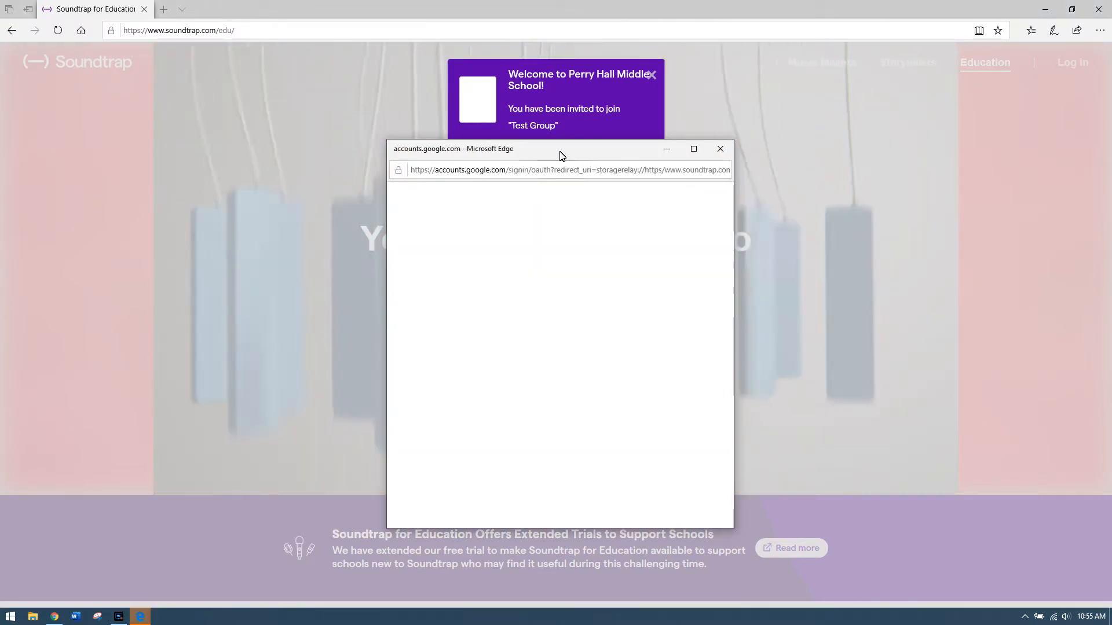
left_click(506, 325)
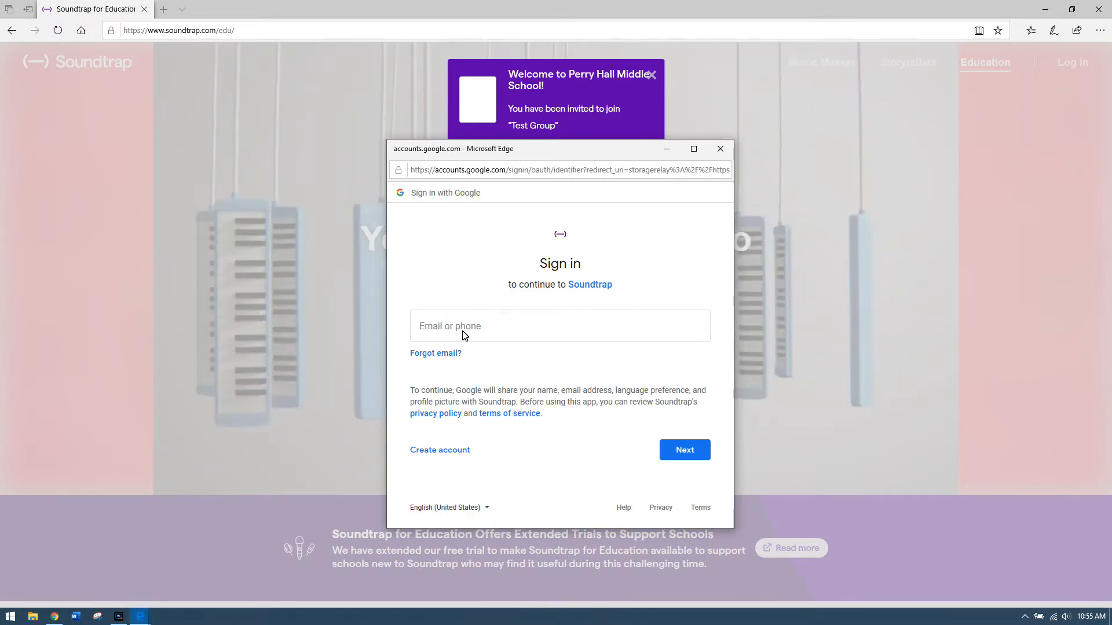
left_click(455, 331)
left_click(456, 327)
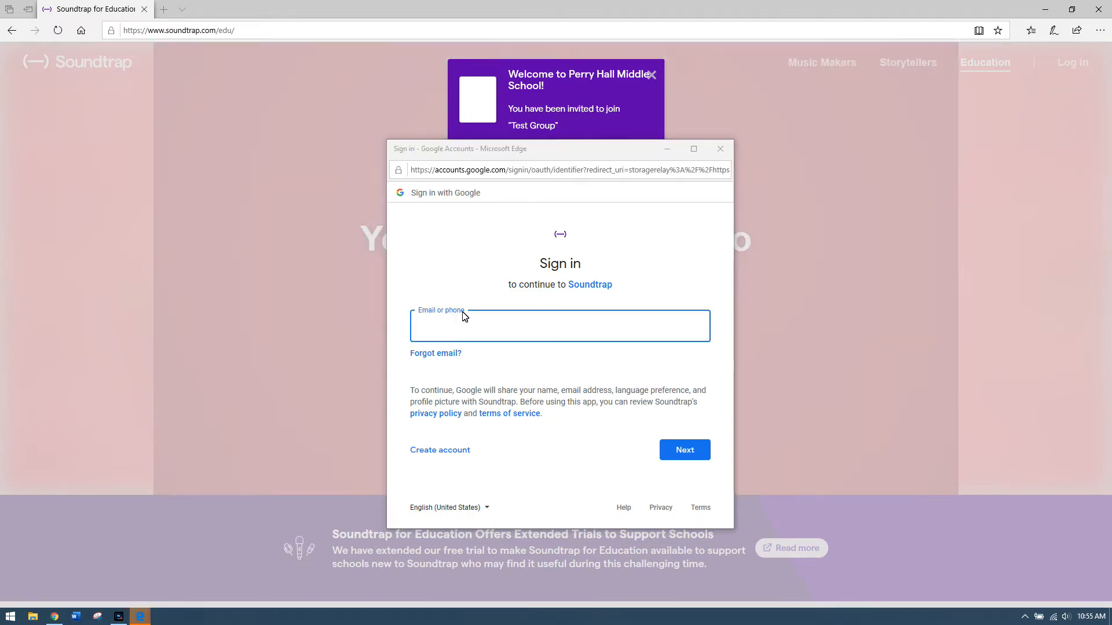
type("username@bcps.org")
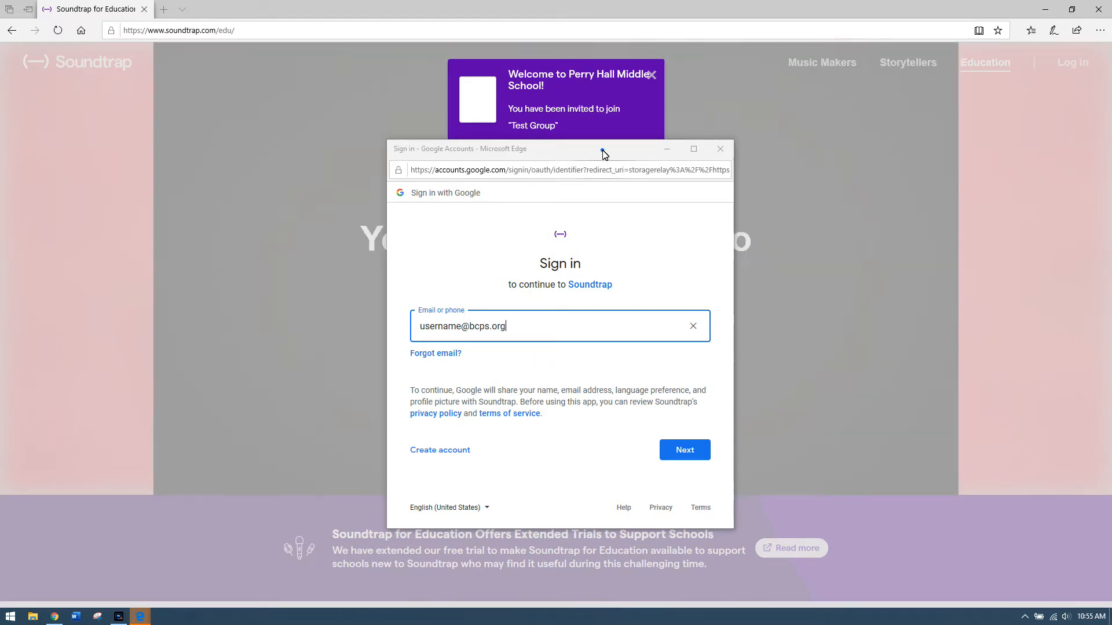
Abandon the Google sign-in and close Edge to return to the teacher's profile
left_click_drag(603, 153, 605, 122)
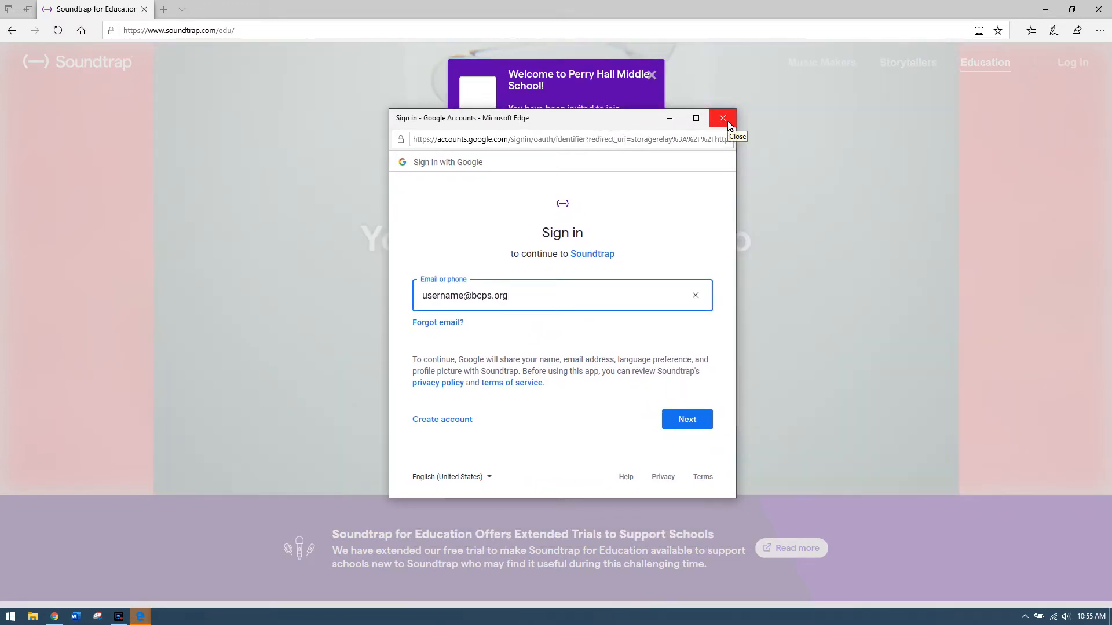
left_click(727, 121)
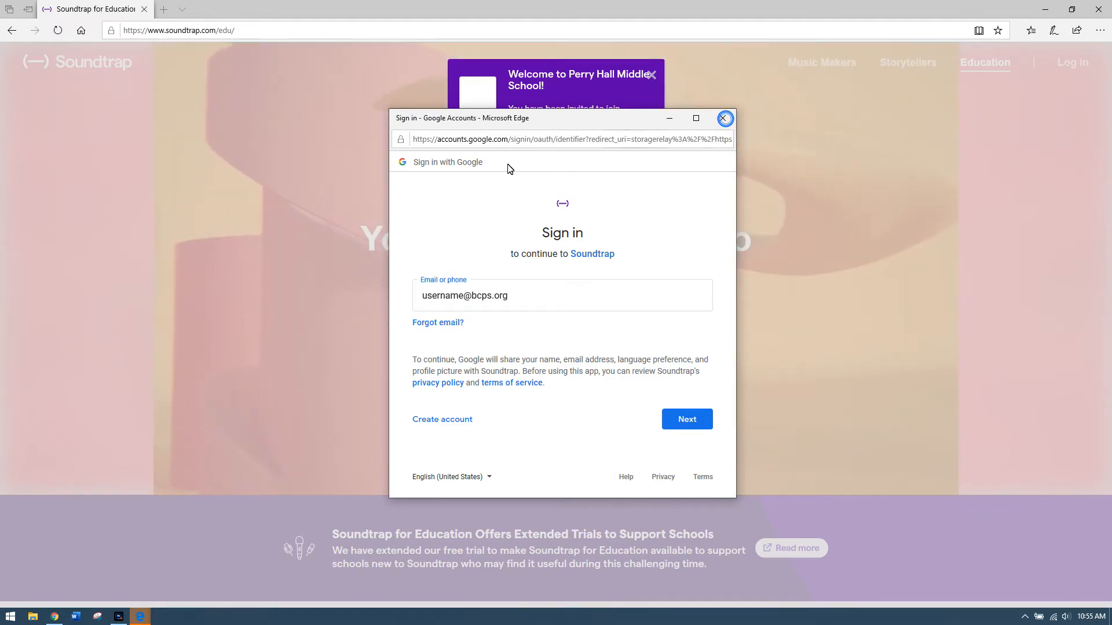
left_click(144, 10)
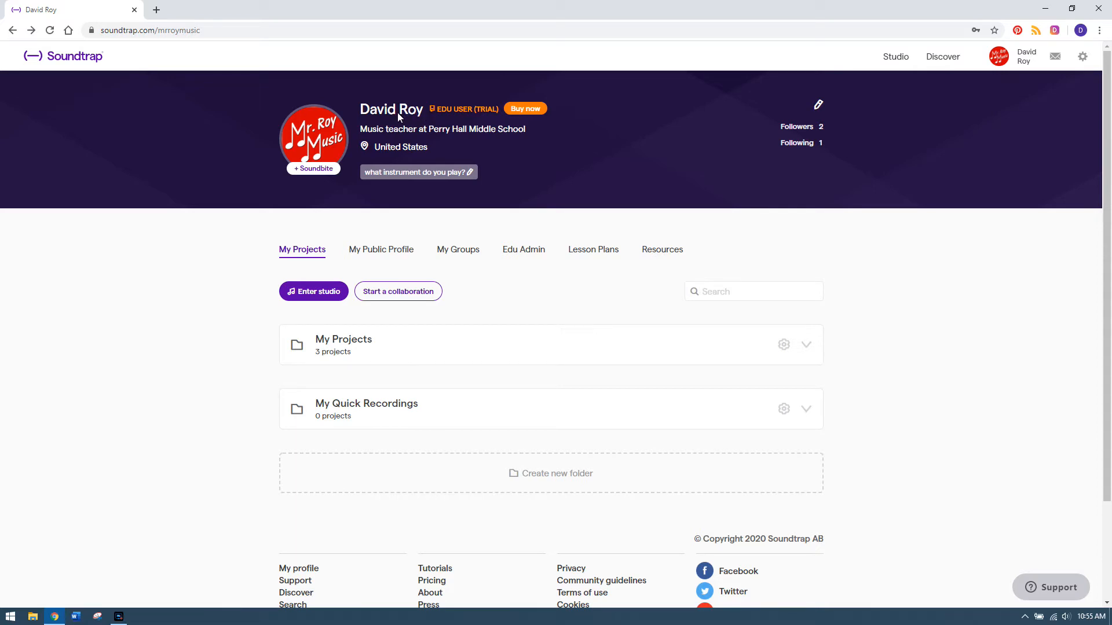
Leave the profile editor and enter the studio to reach the Music or Podcast chooser
left_click(818, 106)
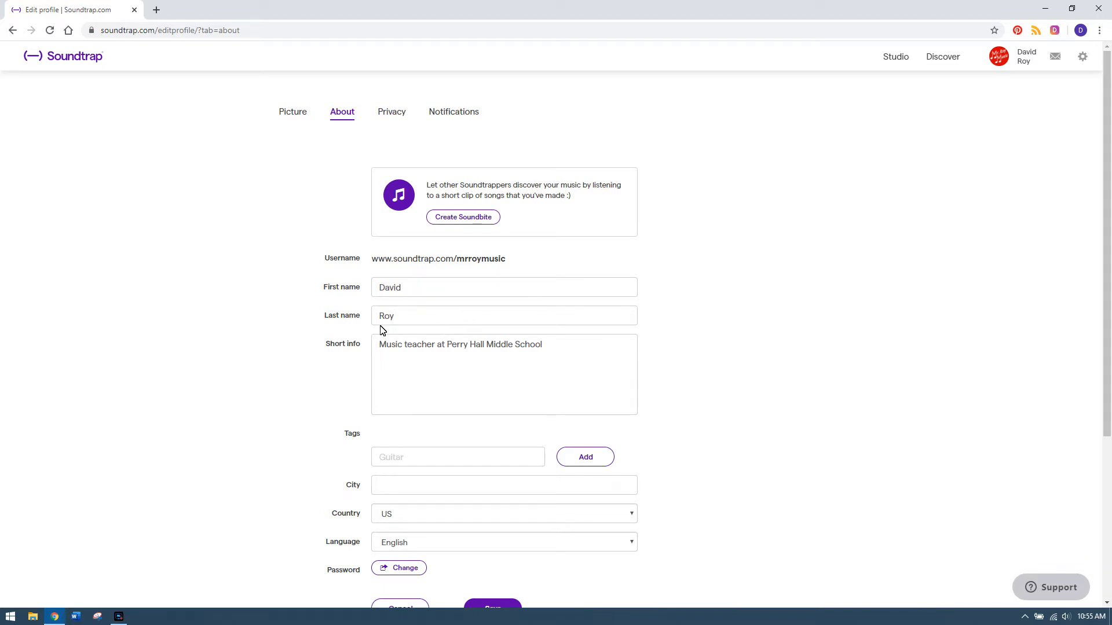
left_click(13, 30)
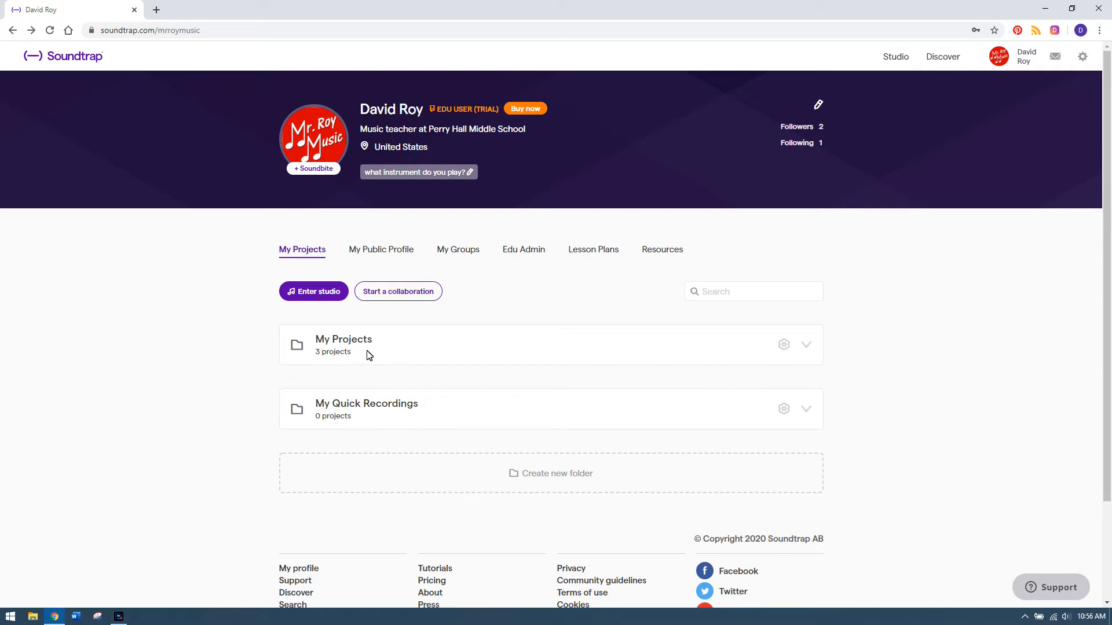
left_click(315, 293)
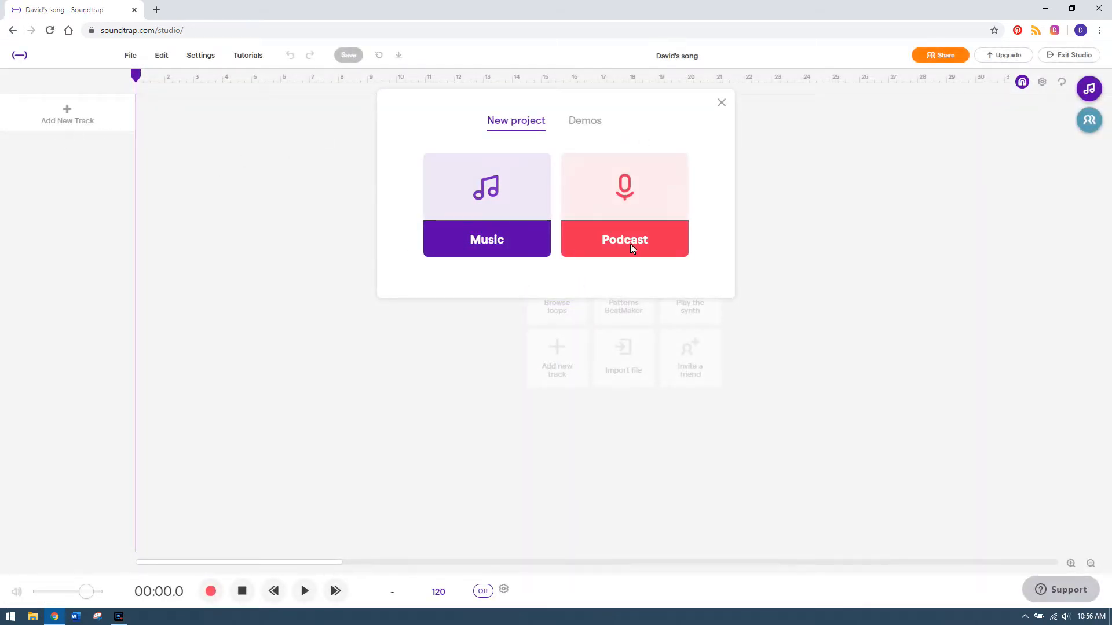
Create a new Music project and select its 'Untitled song' title for renaming
left_click(485, 245)
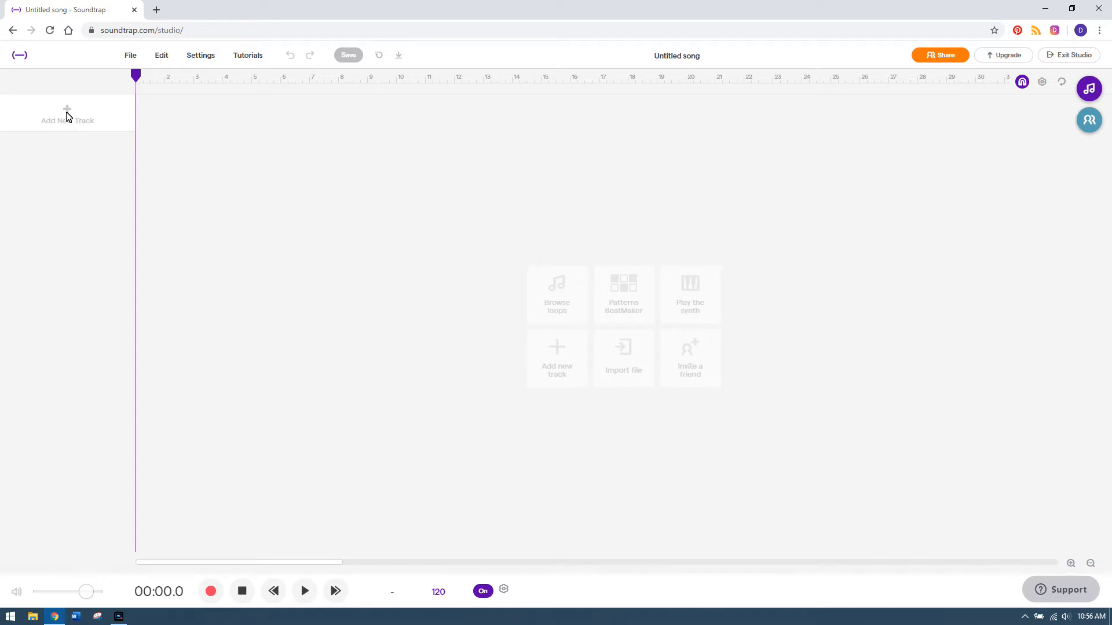
left_click(680, 55)
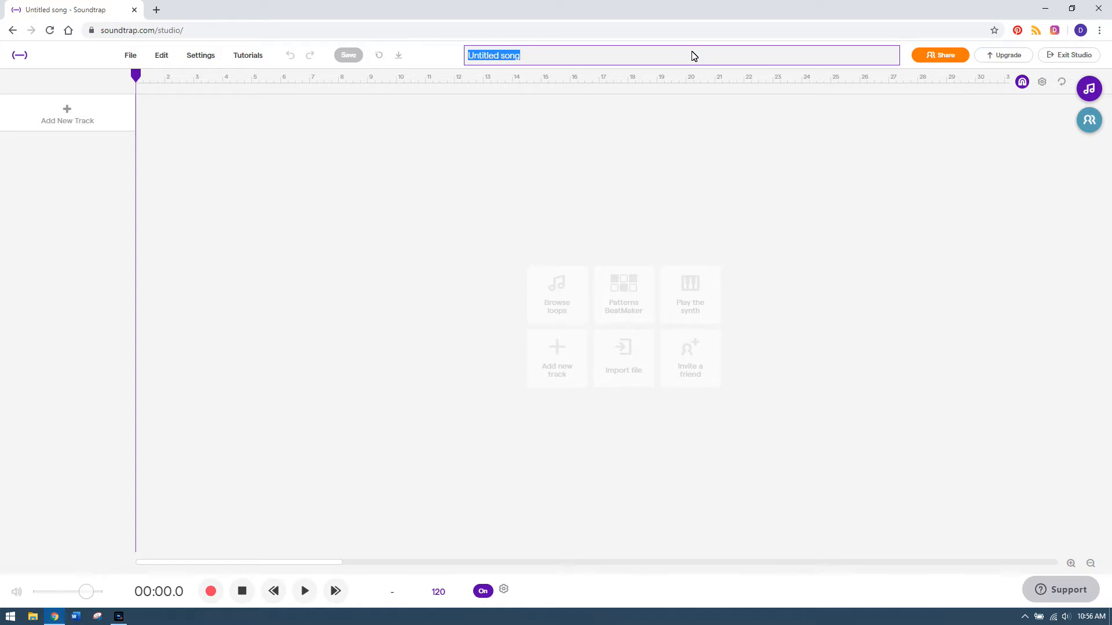
Retitle the project with the teacher's tutorial name, save it, and bring up Add New Track
type("Mr Roy's tutorial")
key("Return")
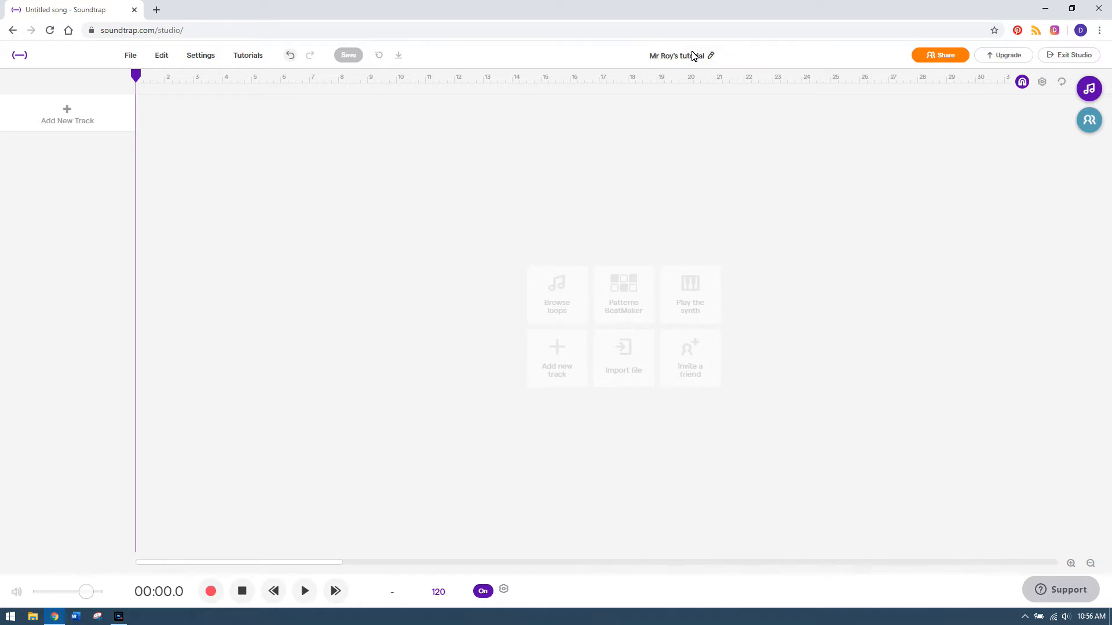
left_click(348, 56)
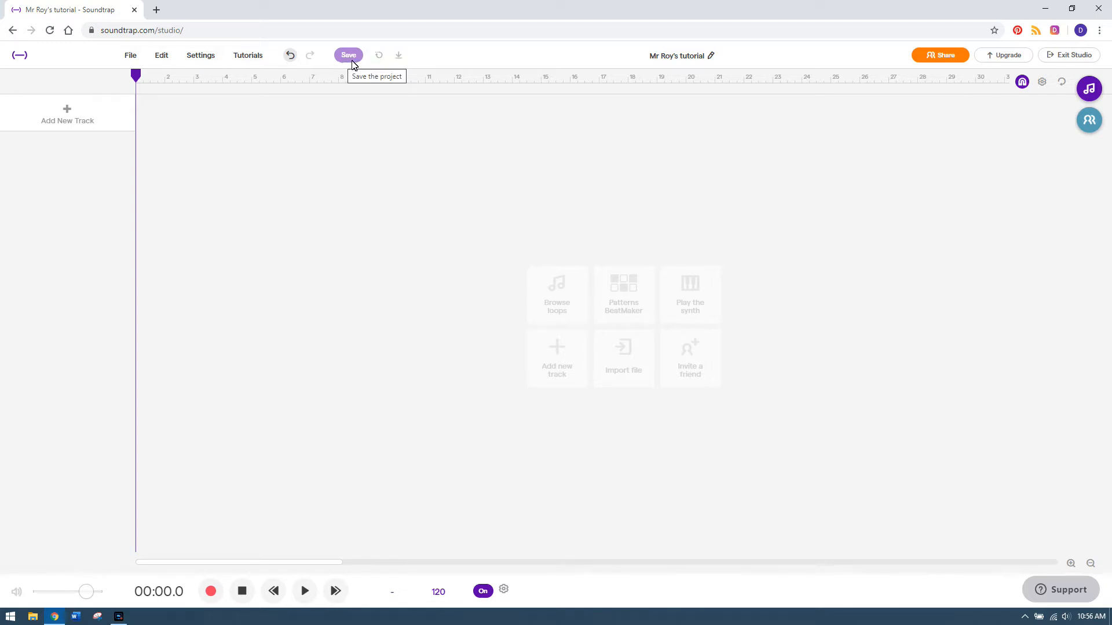
left_click(351, 58)
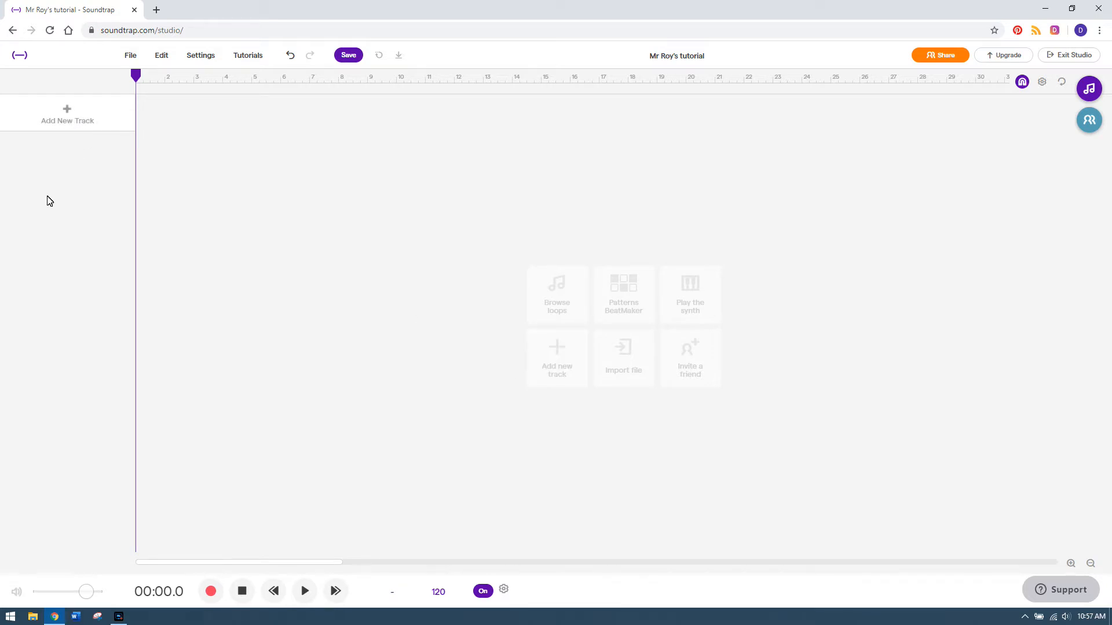
left_click(82, 119)
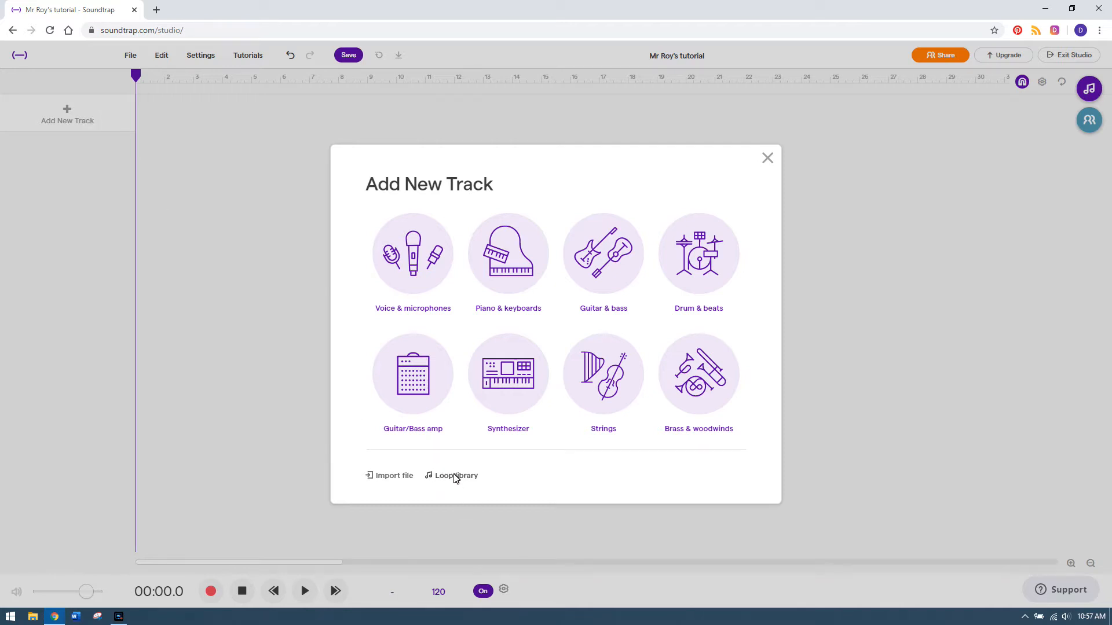
Open the loop library and clear the Featured filter to list all loops
left_click(455, 476)
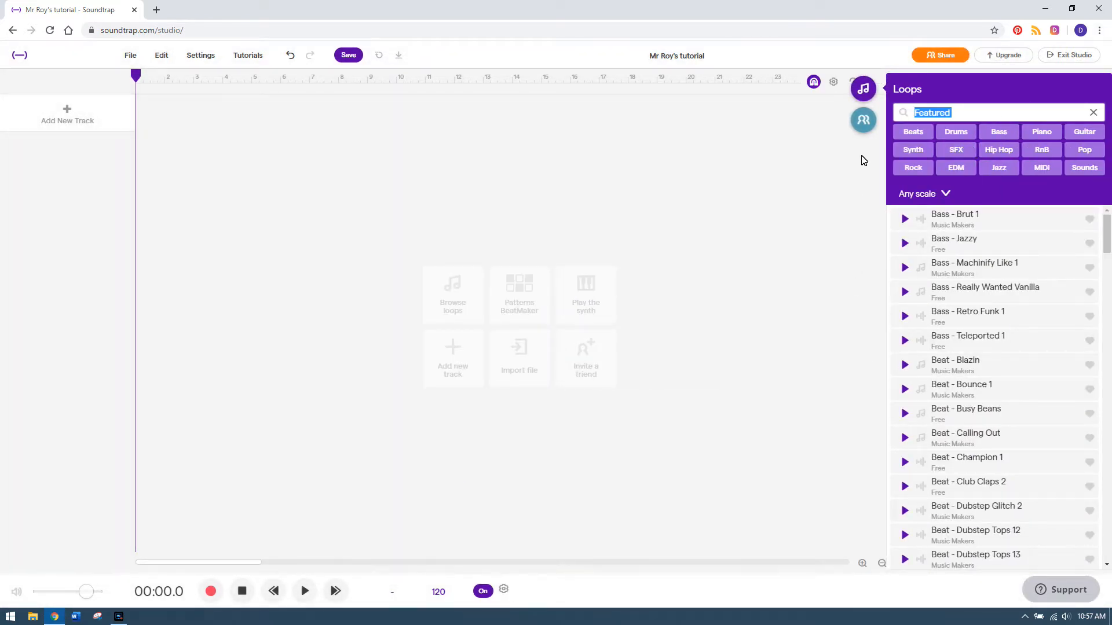
left_click(871, 94)
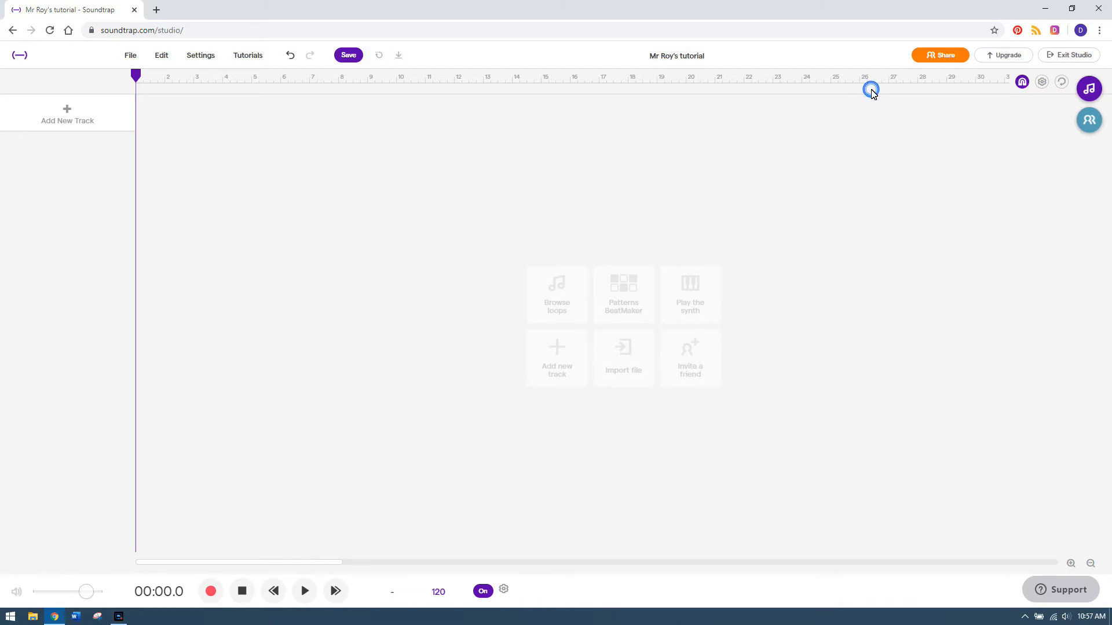
left_click(1089, 93)
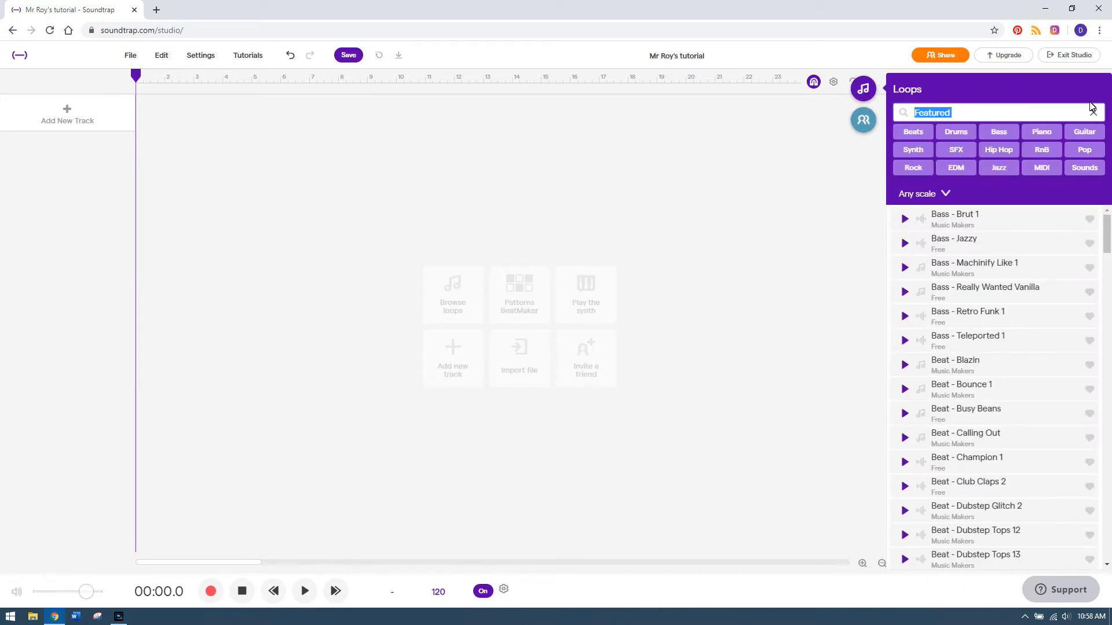
left_click_drag(1107, 235, 1092, 111)
left_click(1094, 113)
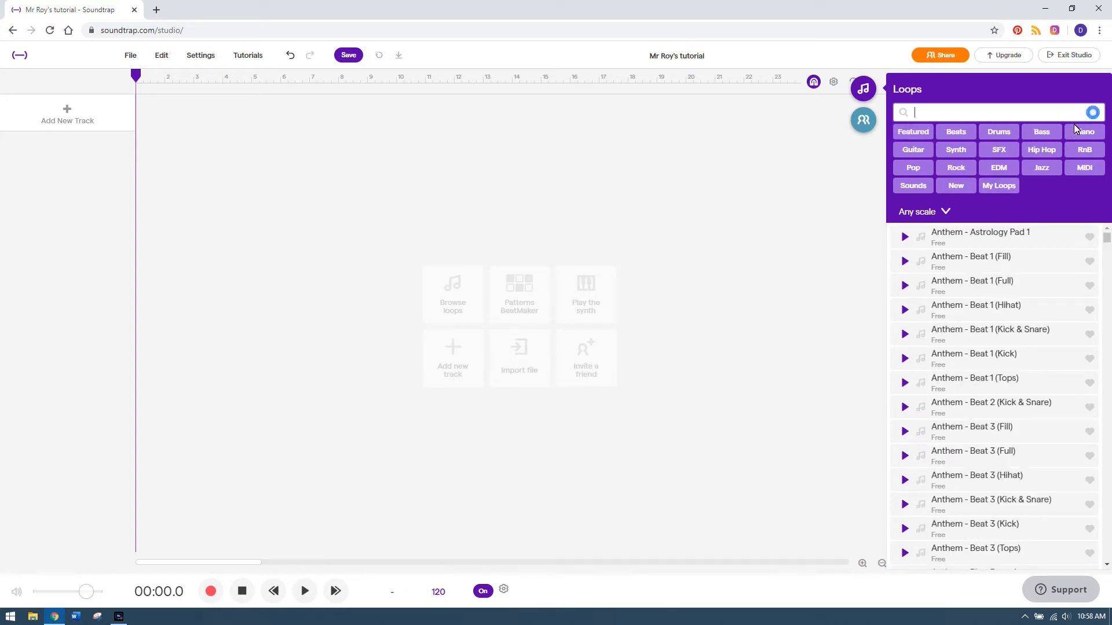
mouse_move(1108, 239)
left_mouse_down()
mouse_move(1110, 572)
mouse_move(1111, 232)
left_mouse_up()
Preview Anthem - Astrology Pad 1 and Bass - Blast 4, then add Bass - Blast 4 as a track
left_click(905, 238)
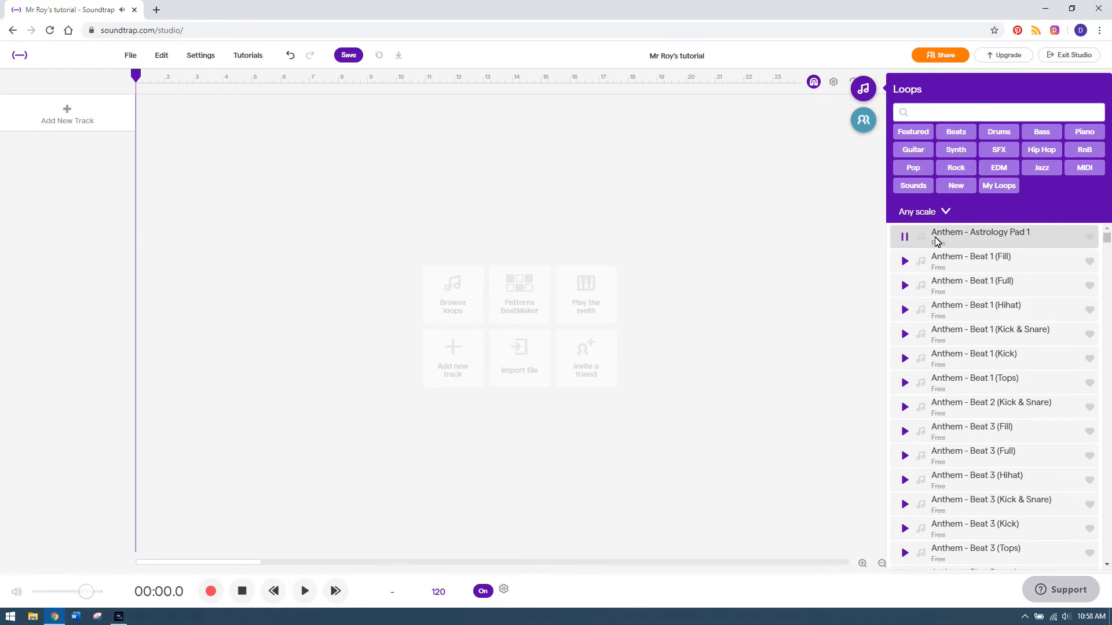
scroll(927, 359, "down", 15)
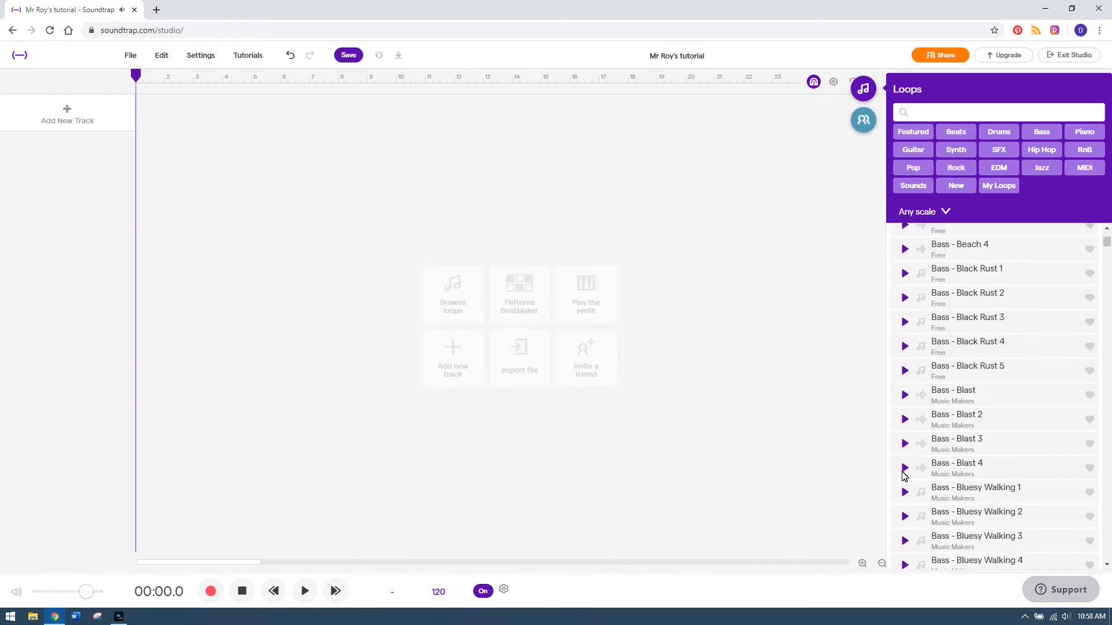
left_click(904, 469)
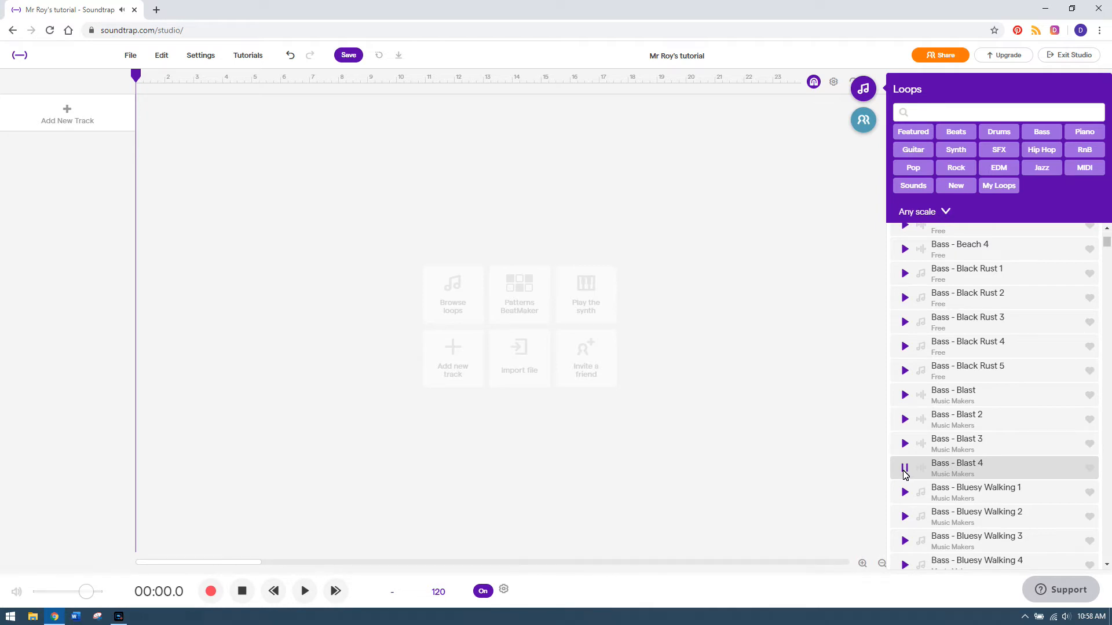
double_click(983, 469)
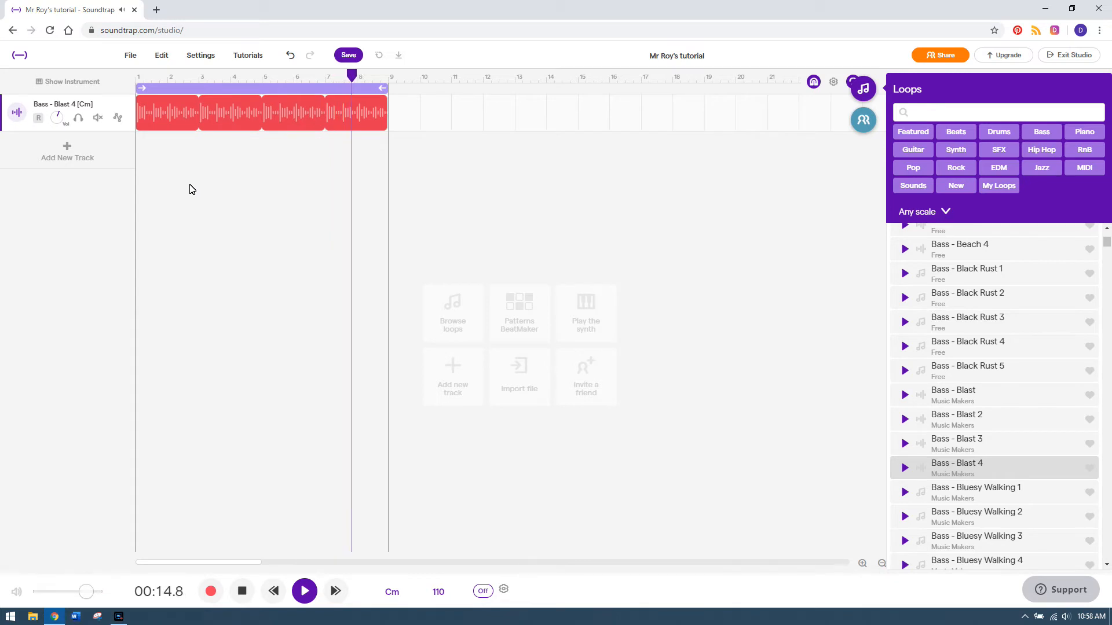
Change the project key to E minor and pitch-shift the bass loop to match
left_click(242, 591)
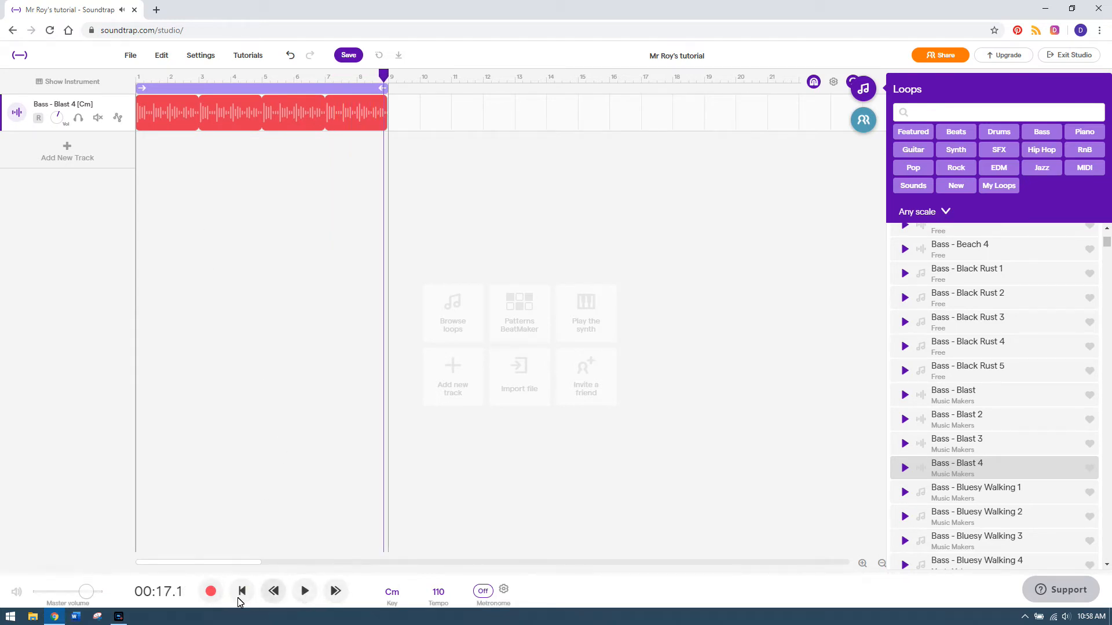
left_click(389, 595)
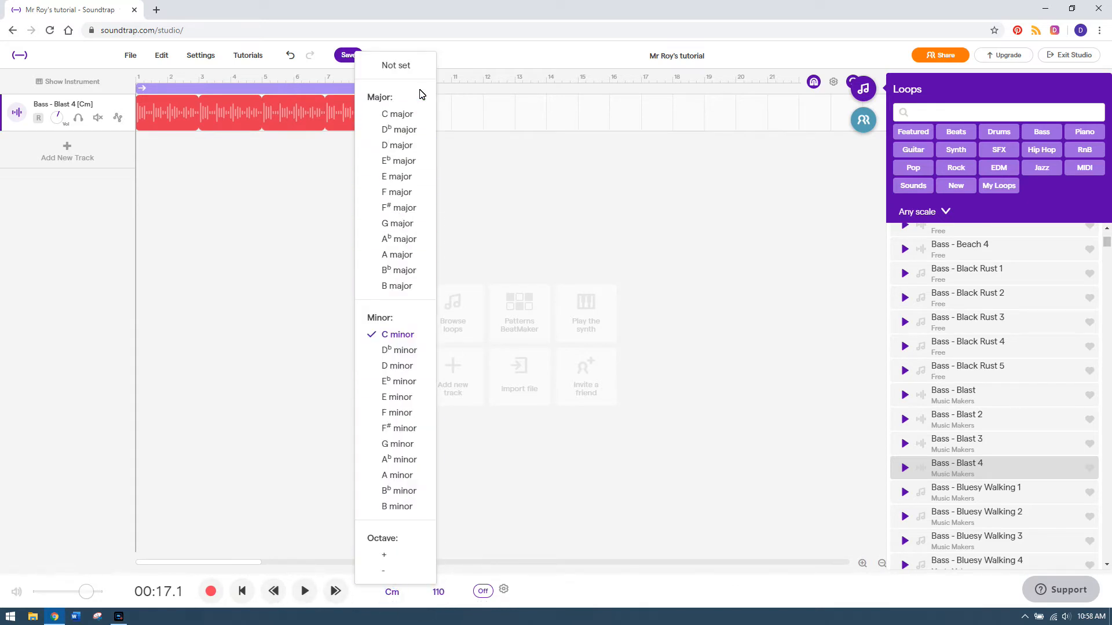
left_click(399, 400)
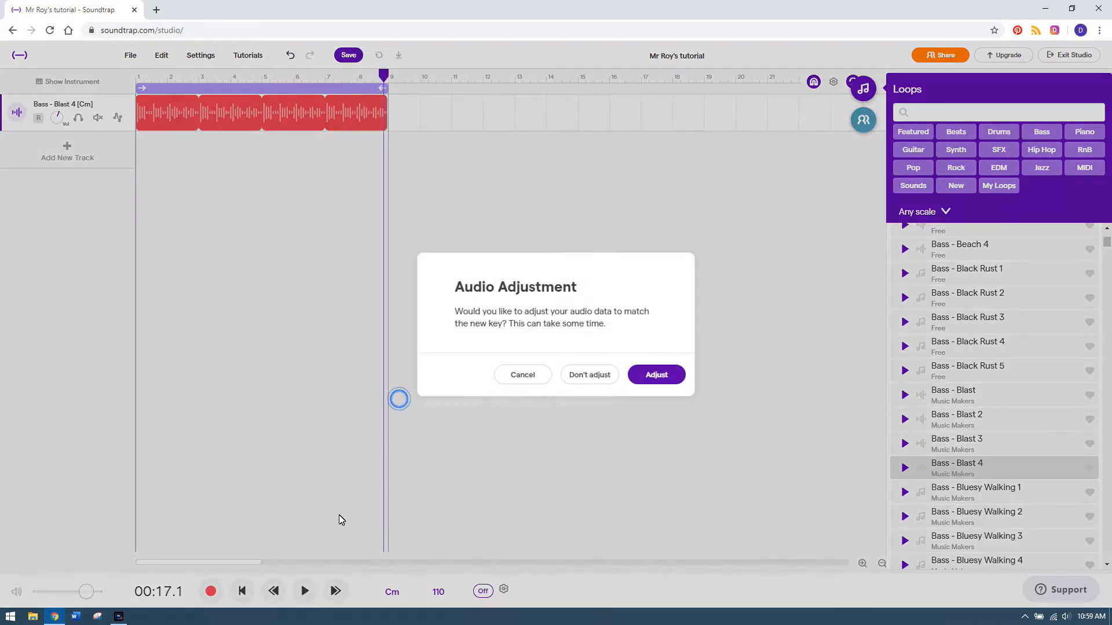
left_click(650, 377)
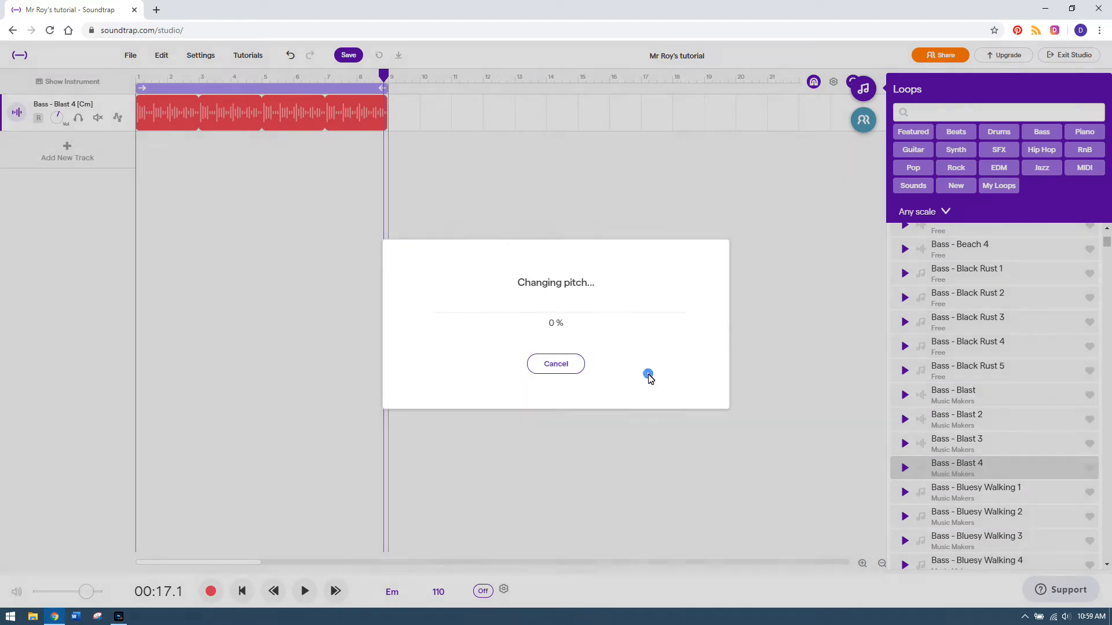
Play the song from the start, stop it, and undo the bass loop's pitch change
left_click(242, 591)
left_click(305, 592)
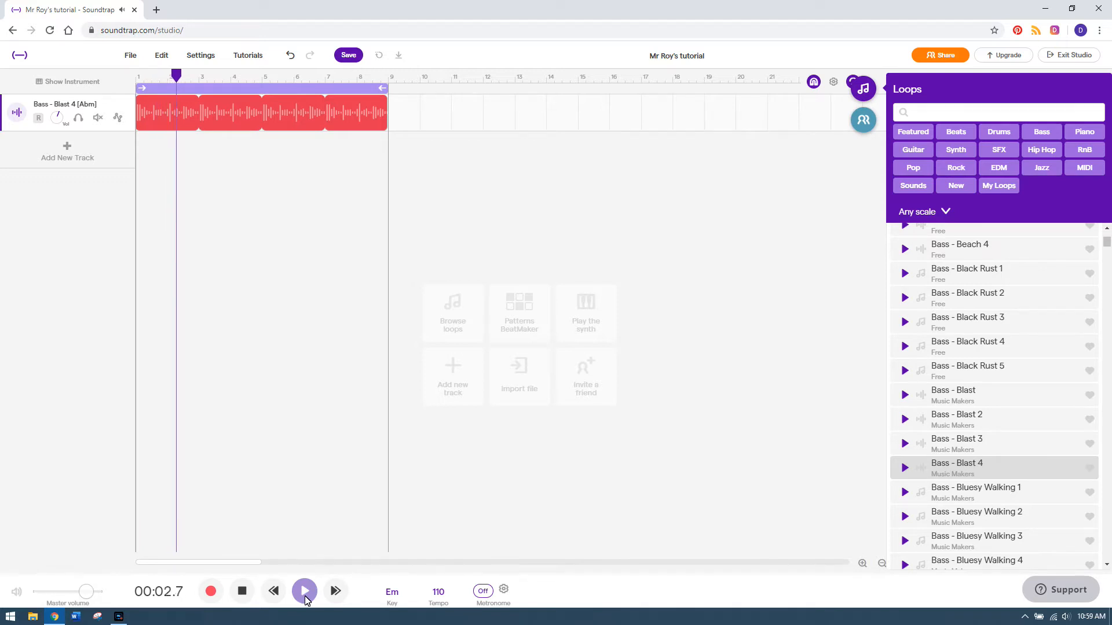
left_click(242, 591)
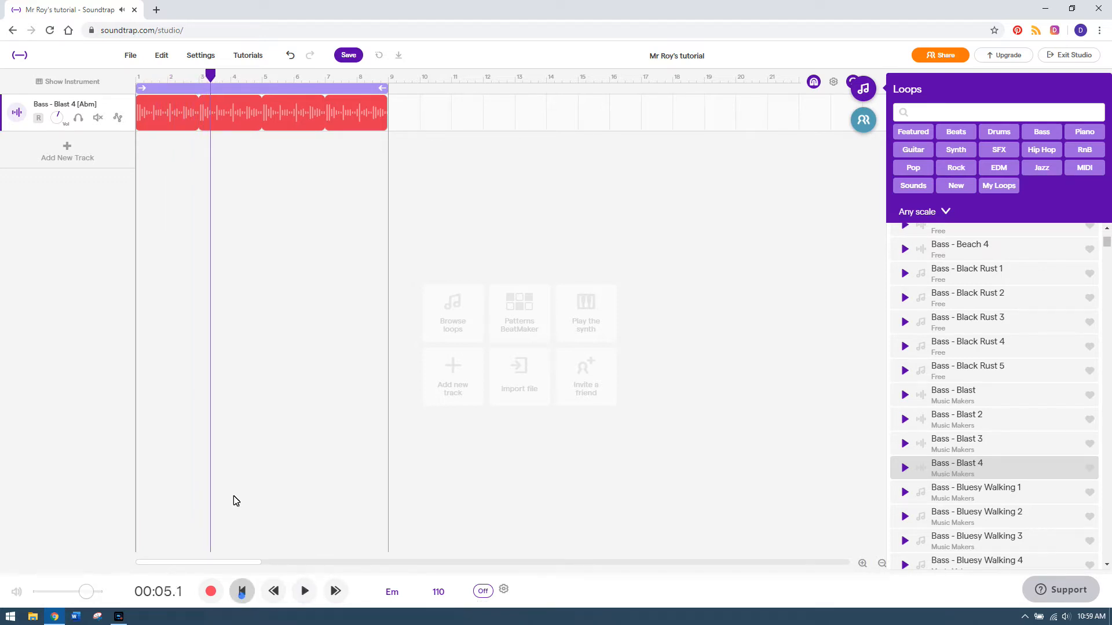
left_click(291, 56)
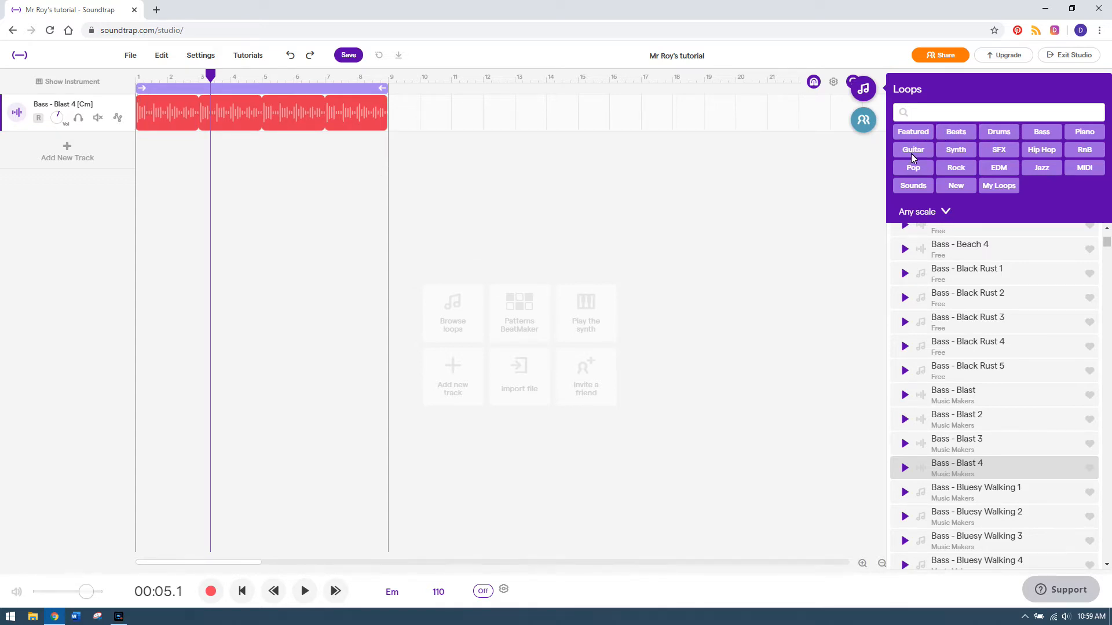
Filter loops to Drums and preview Brampton Beat 3 and 4, Dew 4 and Gasoline 5
left_click(959, 114)
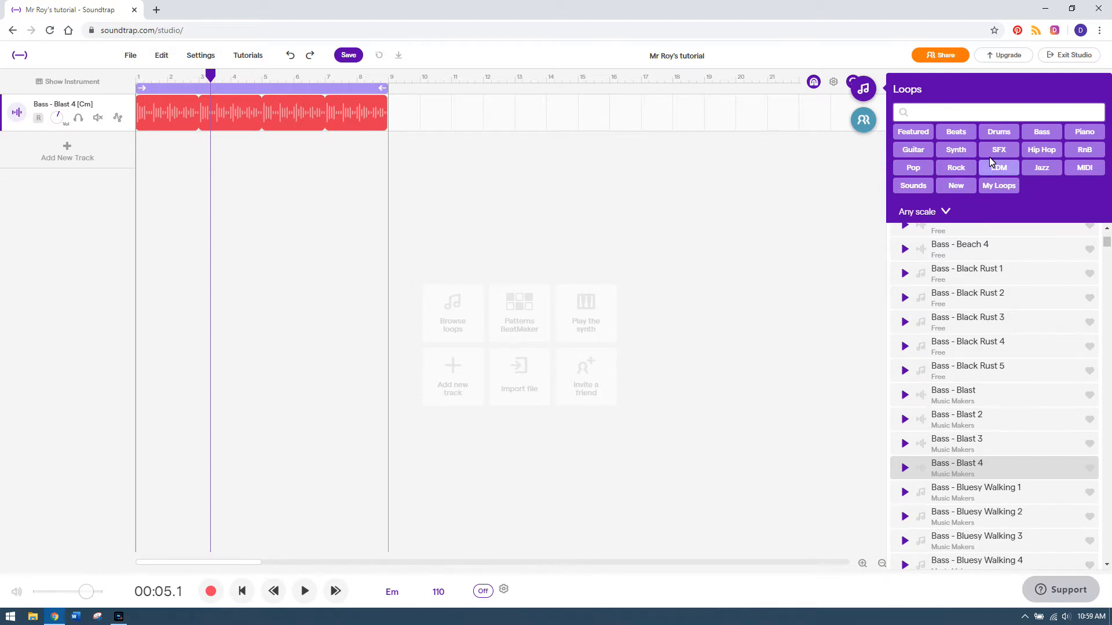
left_click(999, 132)
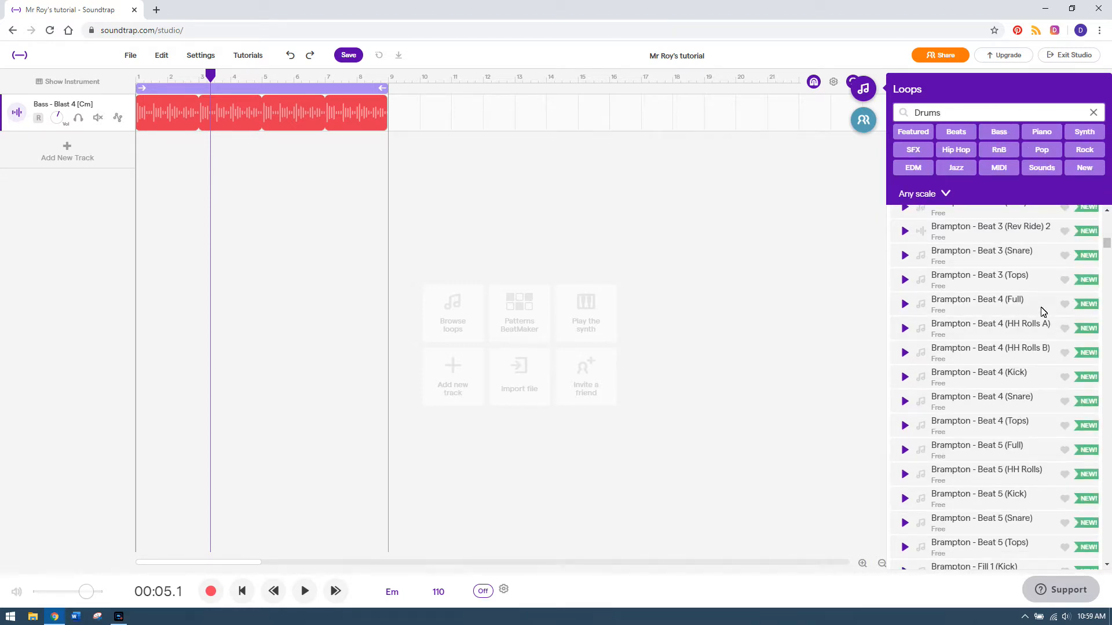
left_click(905, 280)
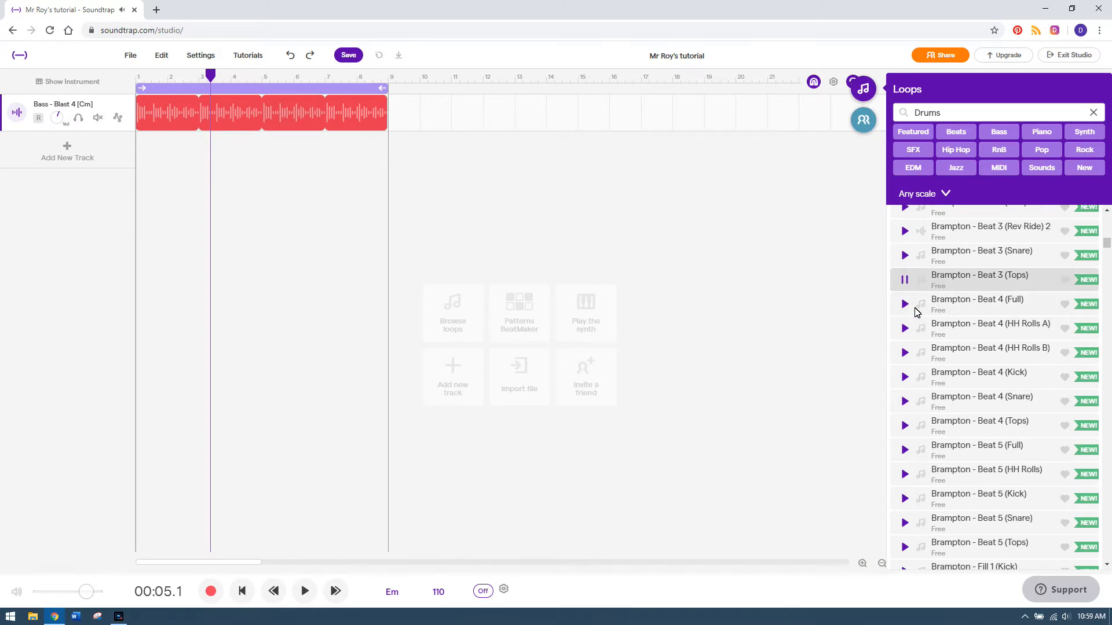
left_click(905, 427)
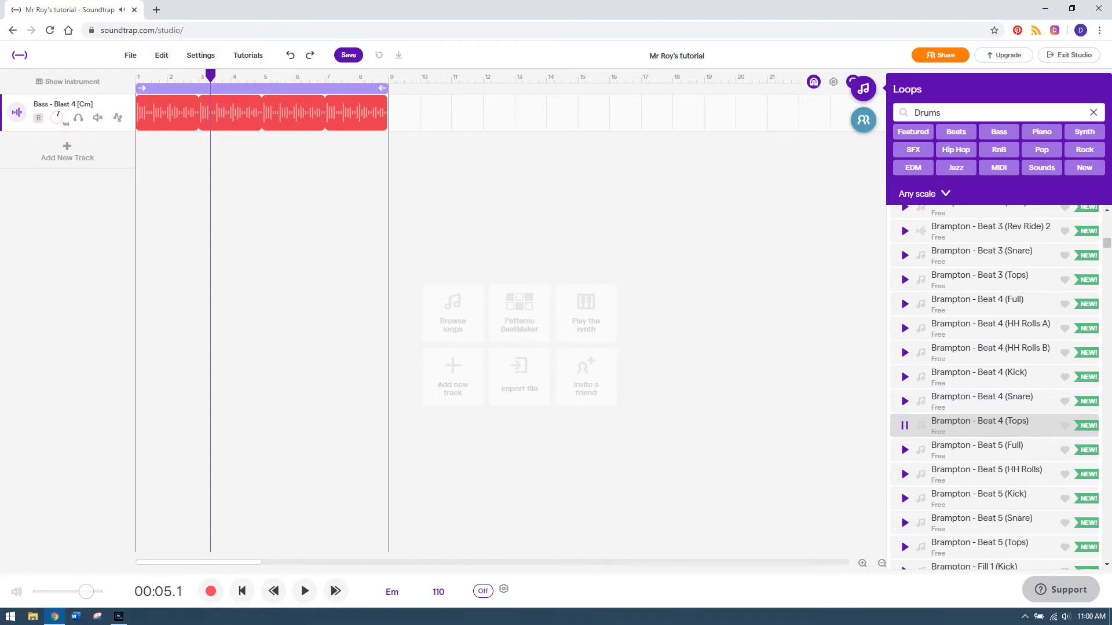
left_click_drag(1108, 246, 1108, 284)
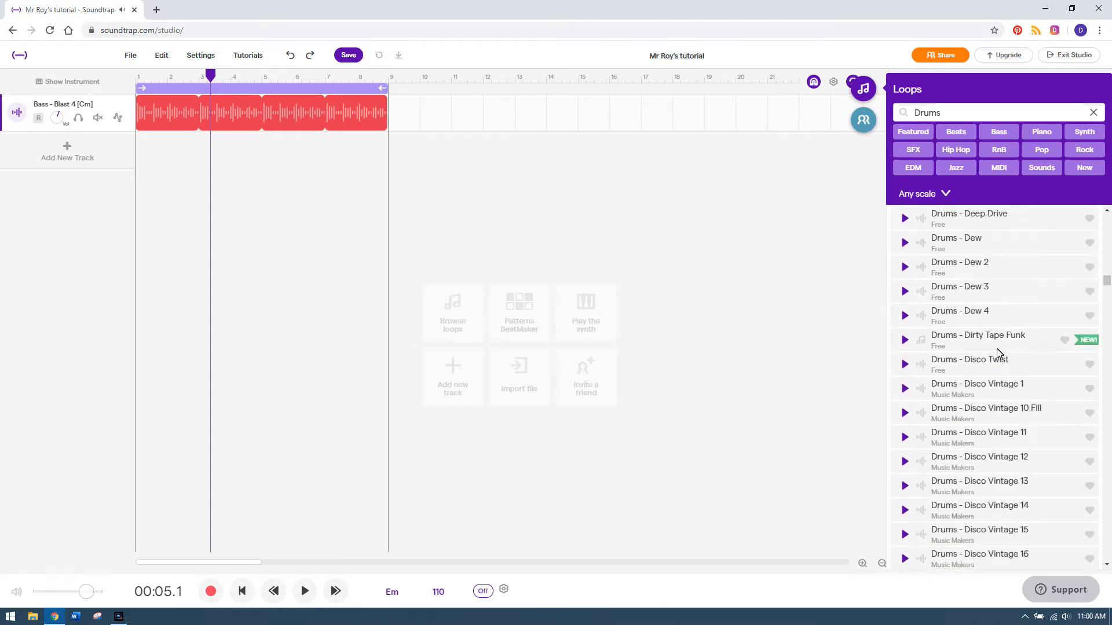
left_click(904, 322)
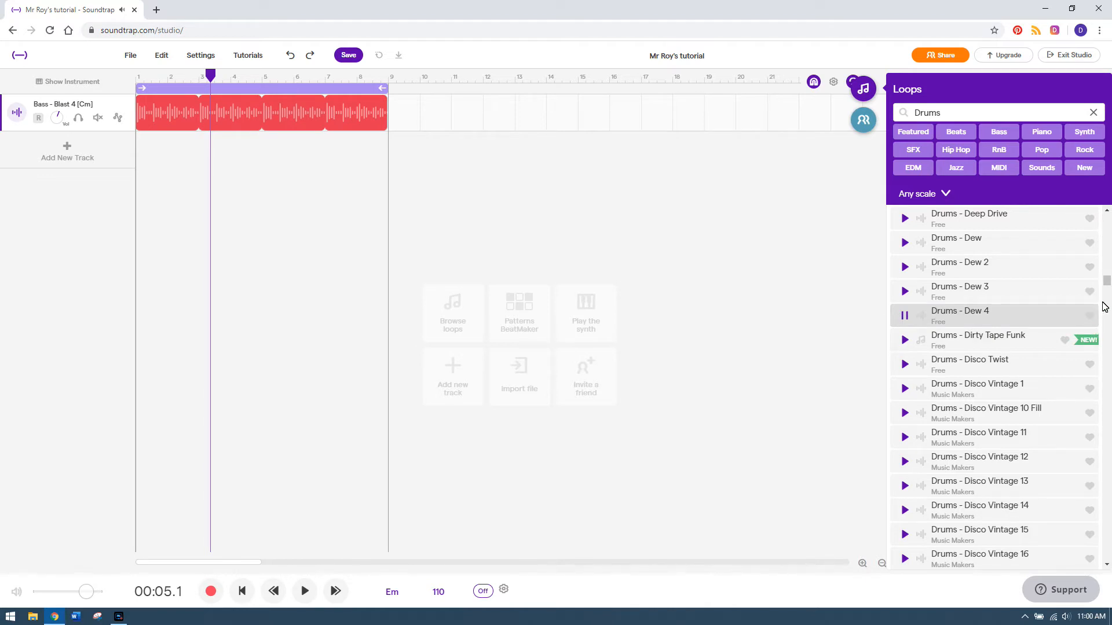
left_click_drag(1110, 285, 1108, 312)
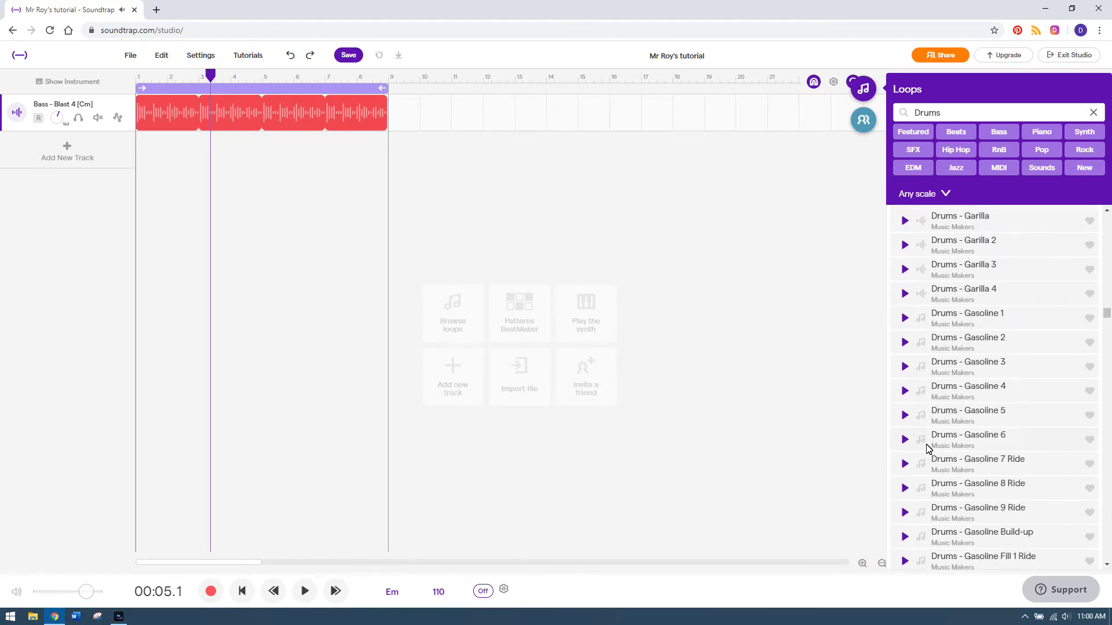
left_click(904, 416)
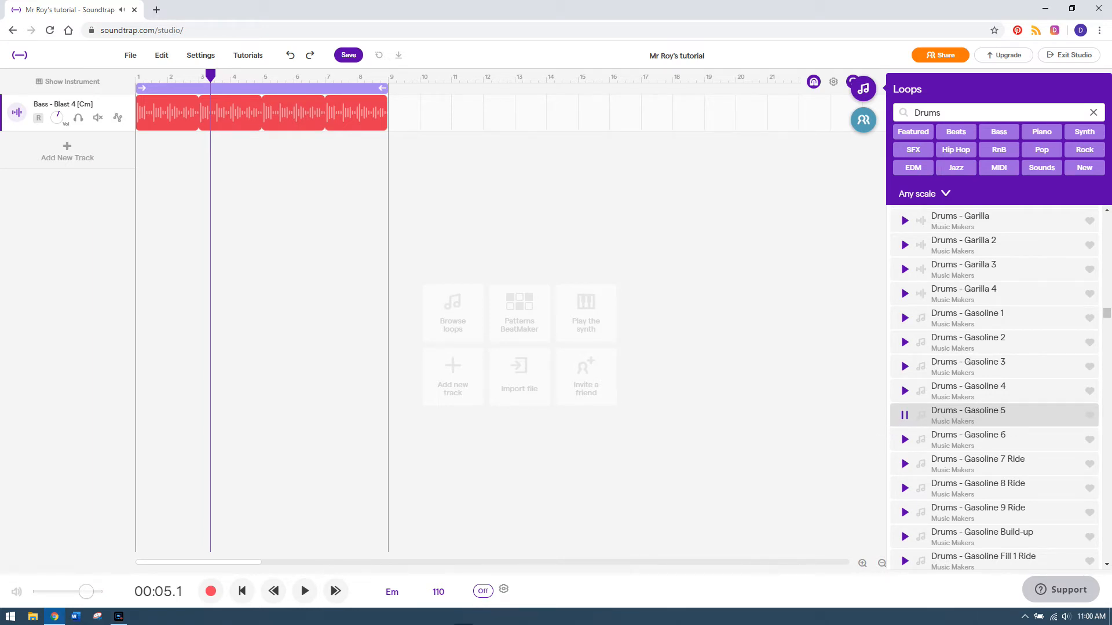
left_click(902, 421)
Play the song while previewing Garilla 3 and Hip Hop 1, then add Drums - Just Raw Four Kicks
left_click(271, 592)
left_click(305, 592)
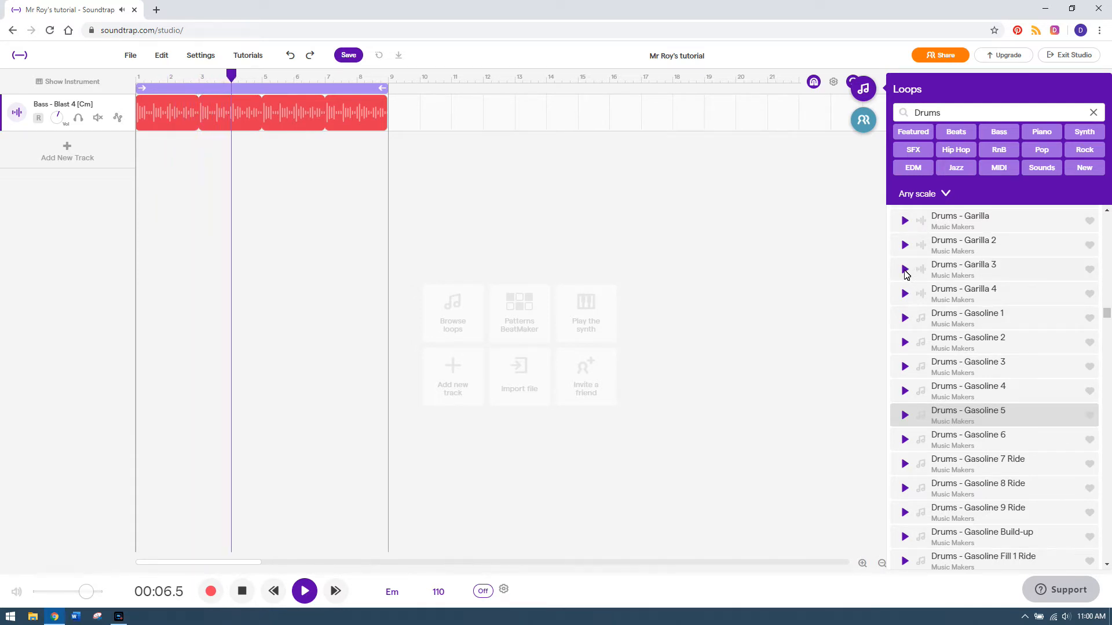
left_click(905, 271)
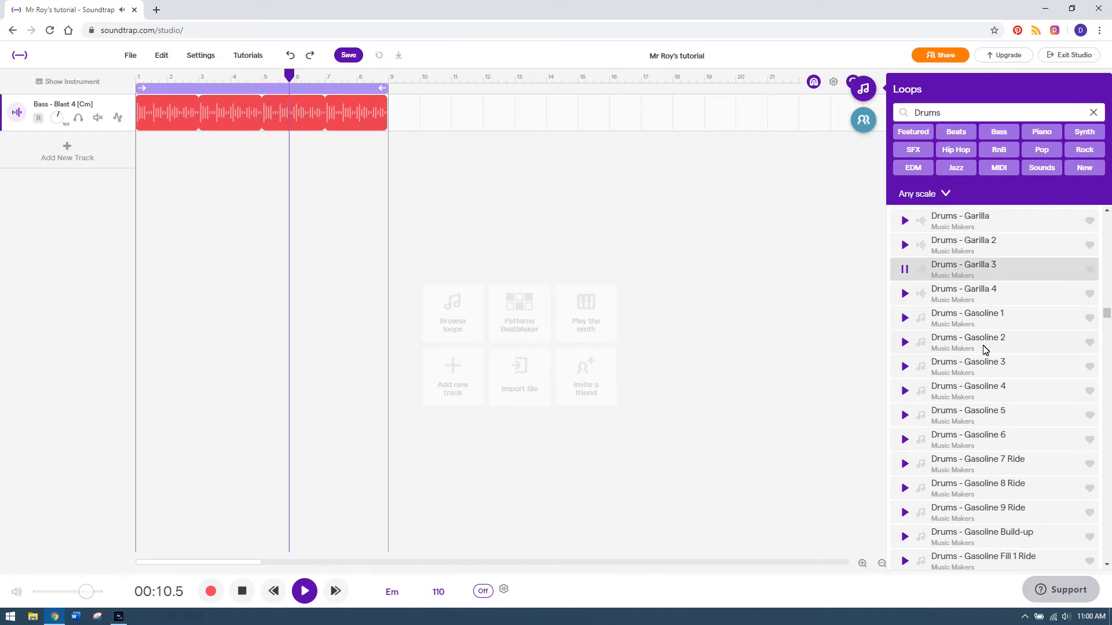
scroll(961, 377, "down", 7)
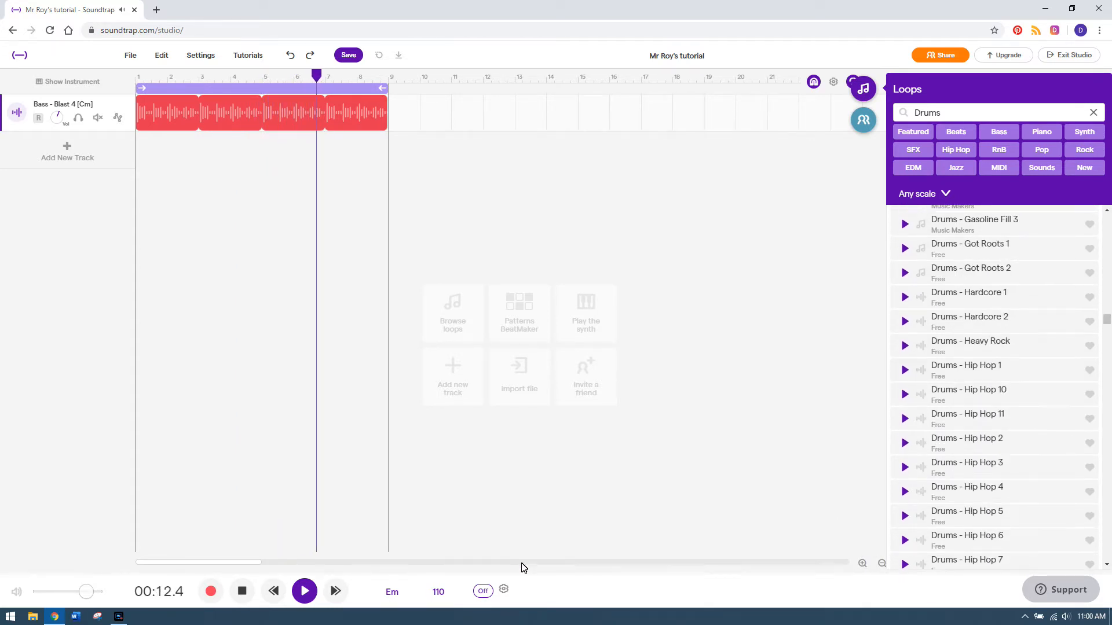
left_click(903, 370)
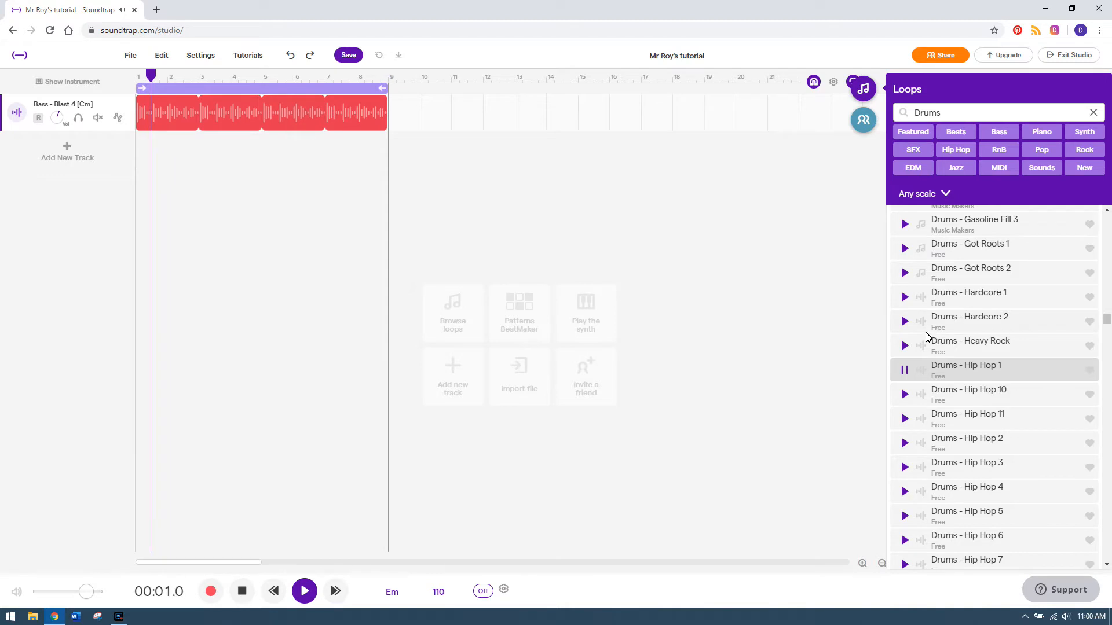
scroll(905, 405, "down", 3)
scroll(907, 429, "down", 3)
left_click(902, 447)
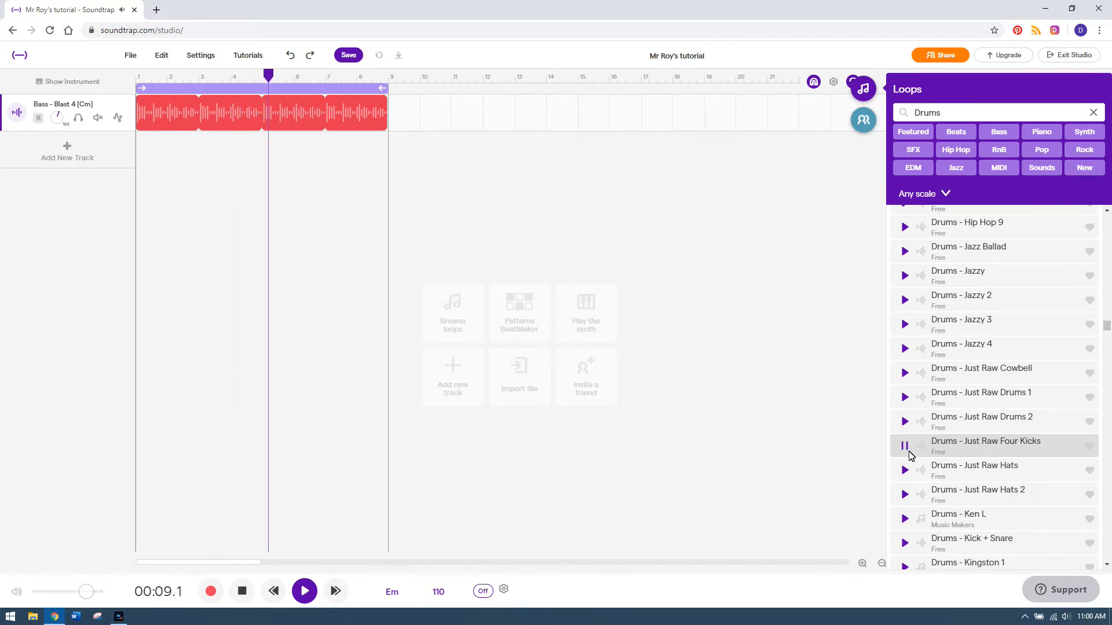
double_click(953, 453)
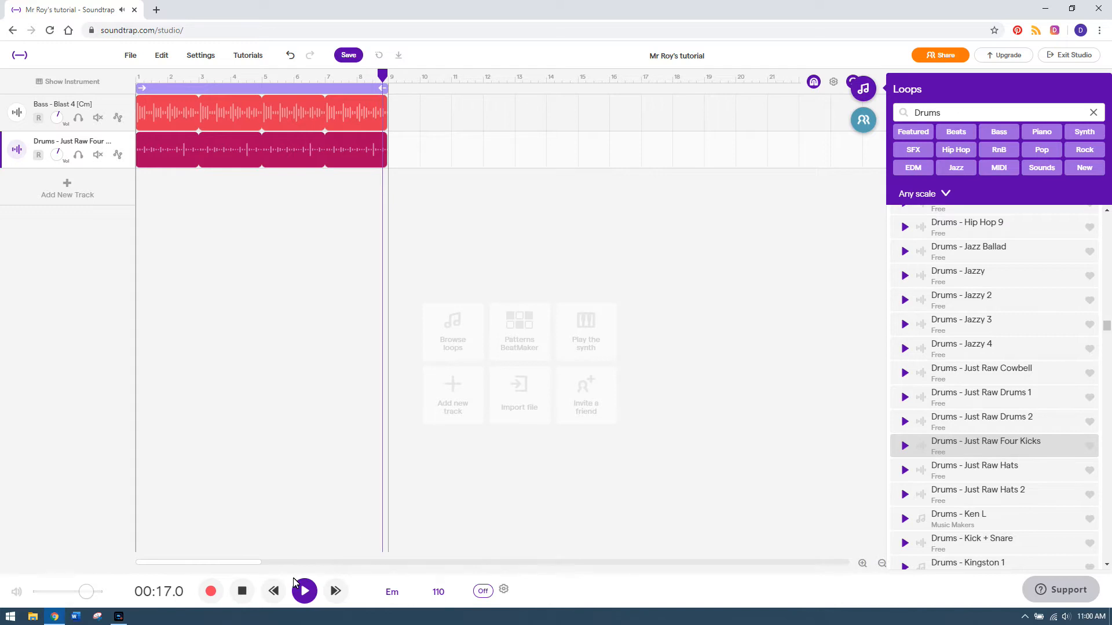
left_click(242, 590)
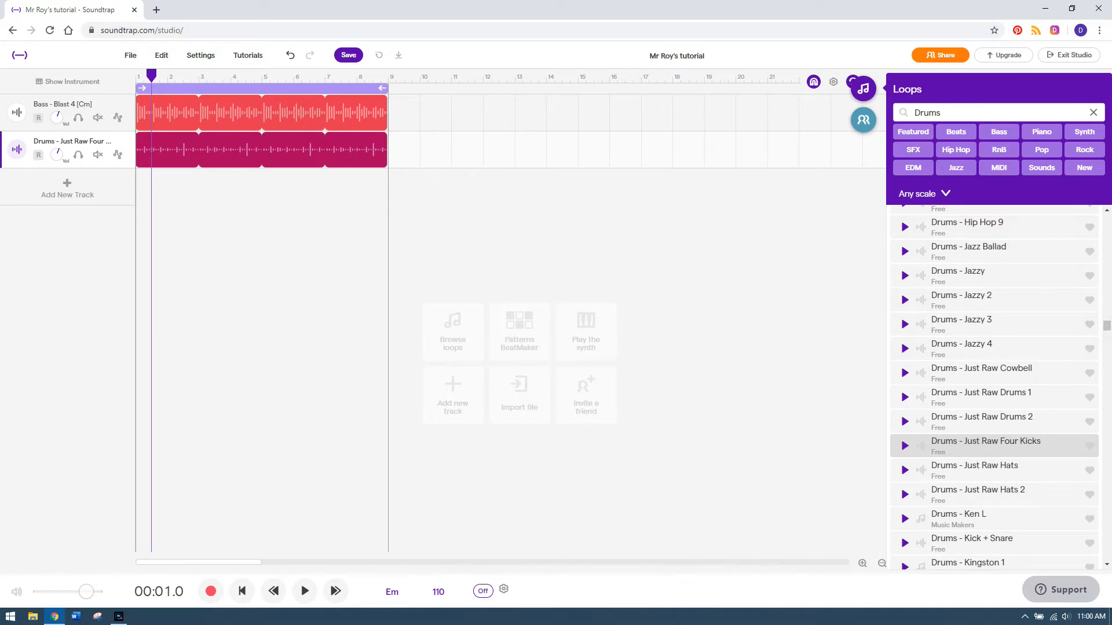
left_click_drag(1107, 329, 1109, 355)
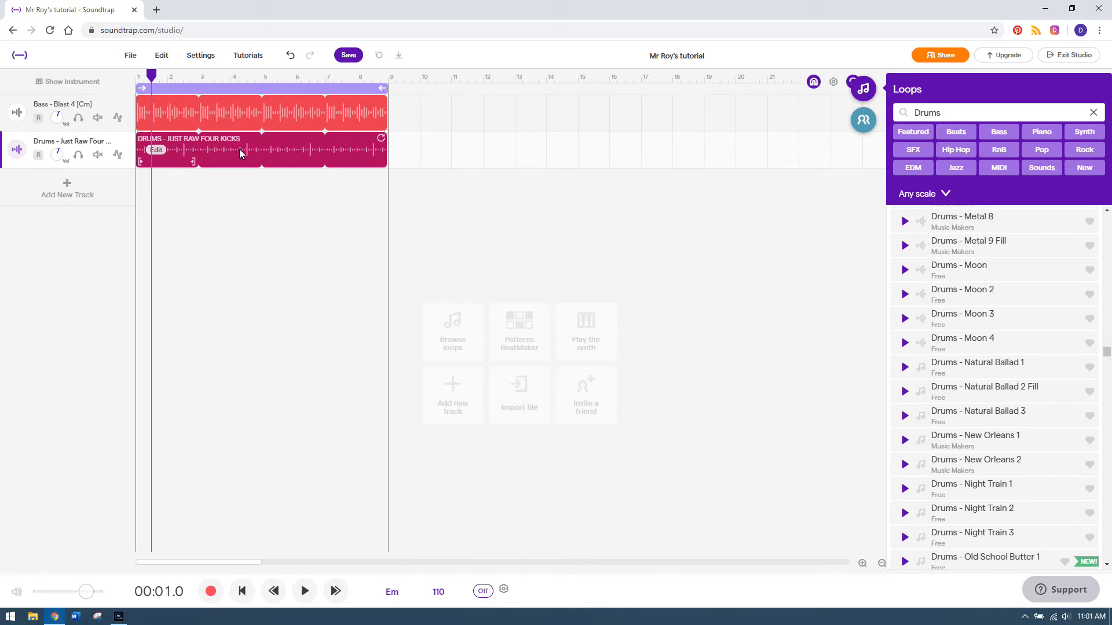
Briefly solo the Just Raw Four Kicks track, then mute it and play the bass alone
left_click(79, 156)
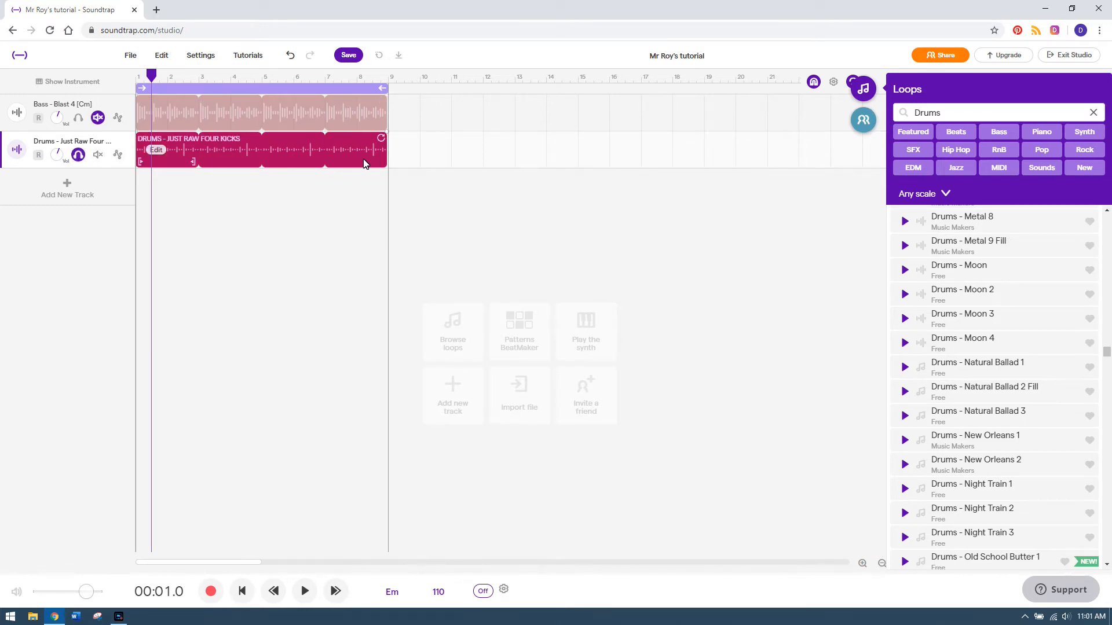
left_click(76, 158)
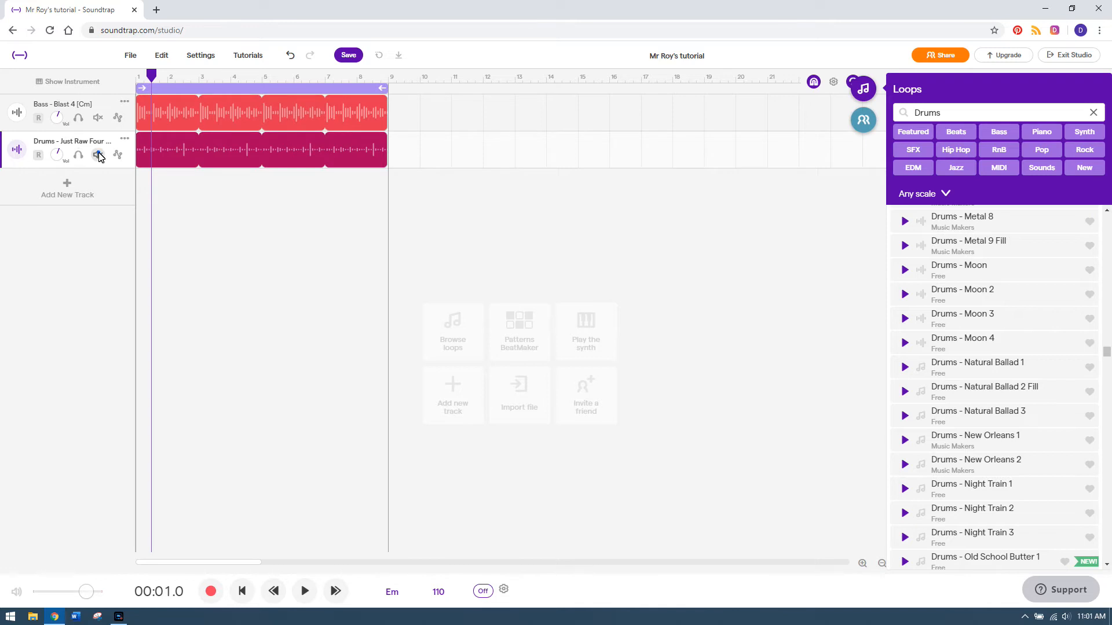
left_click(99, 156)
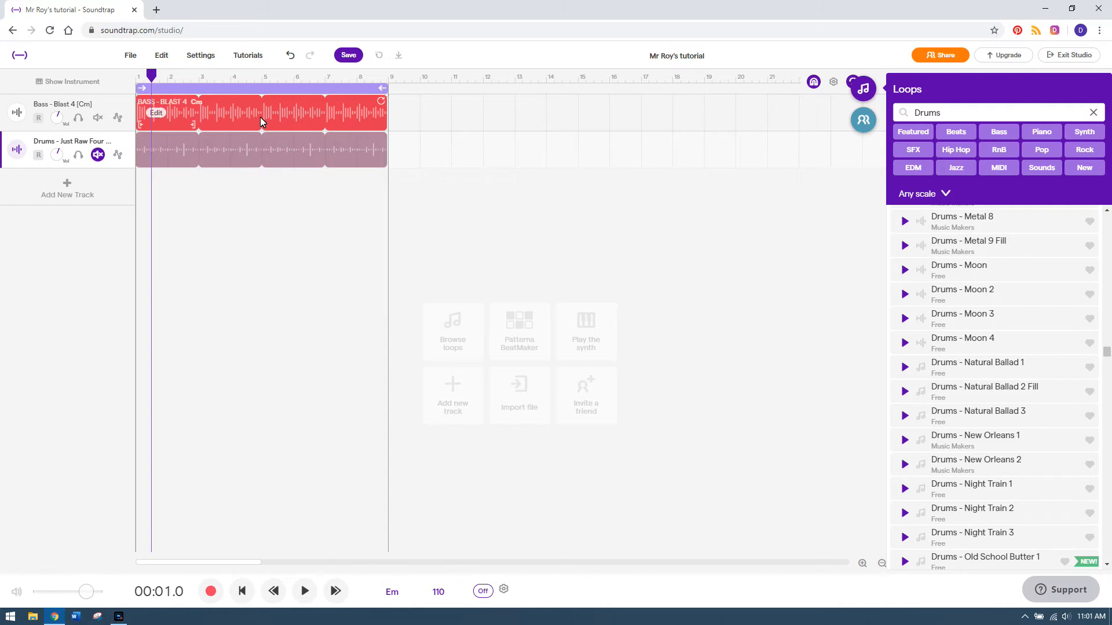
left_click(304, 591)
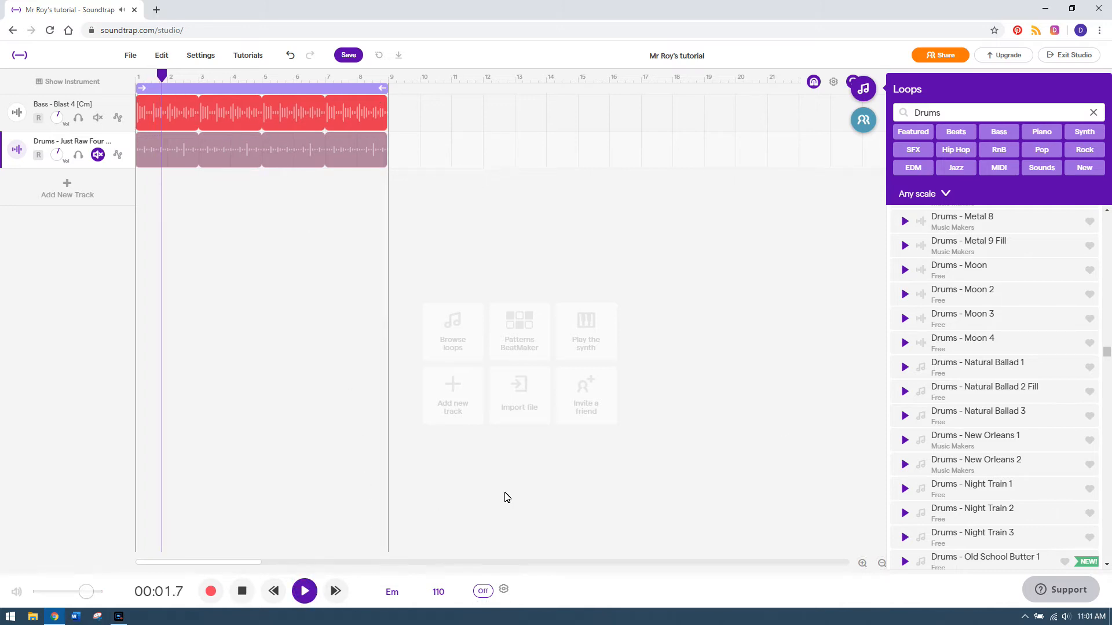
scroll(1015, 353, "down", 20)
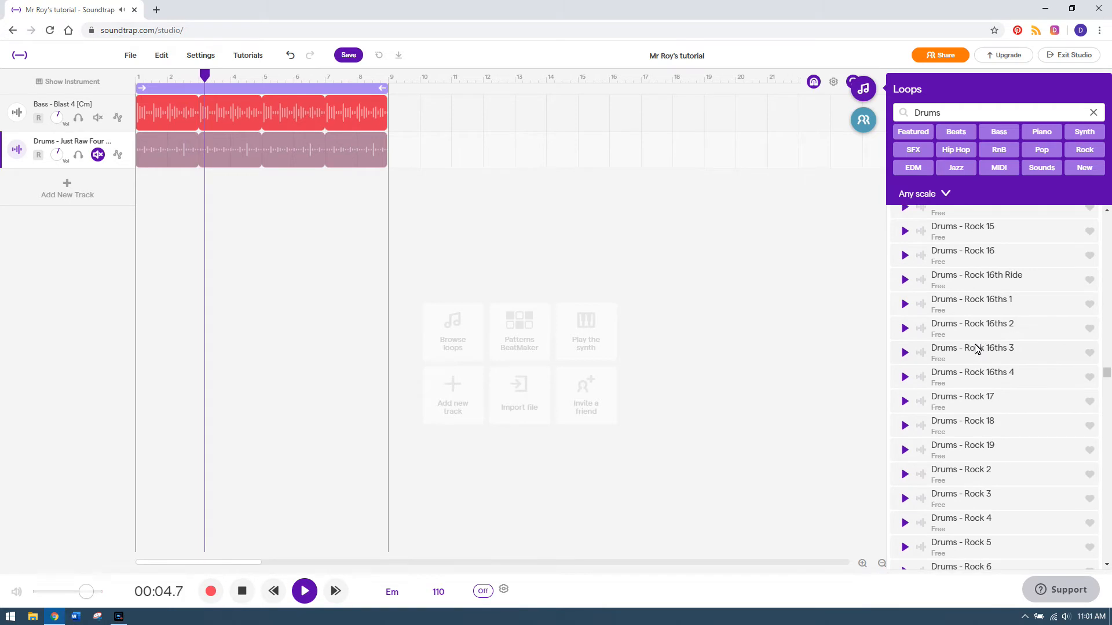
Preview Drums - Rock 16ths 2, then narrow the loop search to Drums Beats
left_click(904, 328)
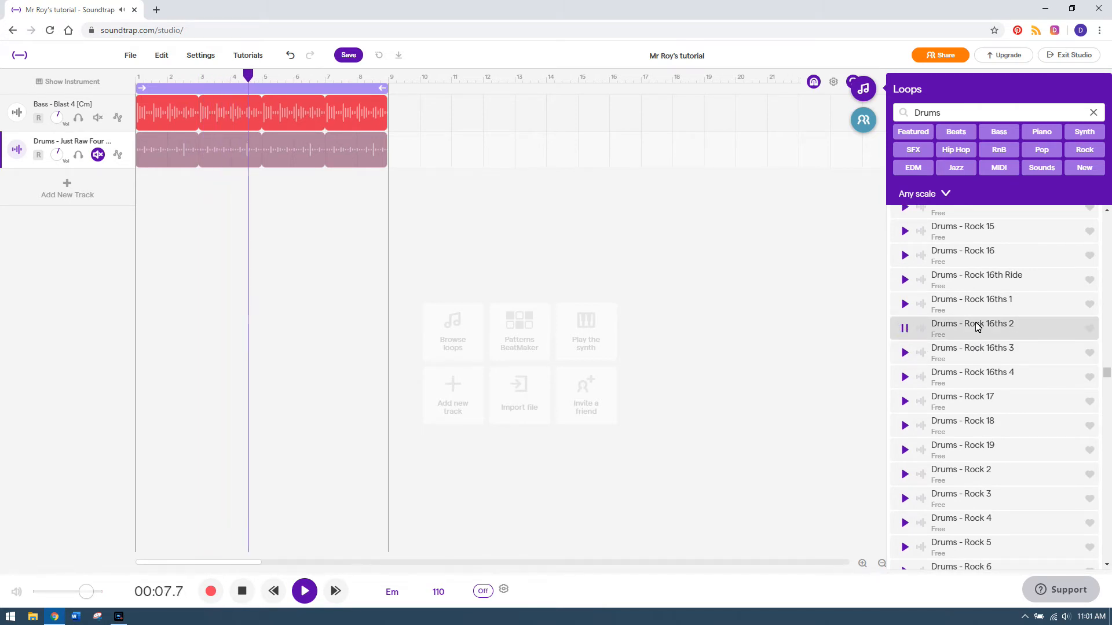
scroll(979, 325, "up", 10)
scroll(977, 327, "up", 20)
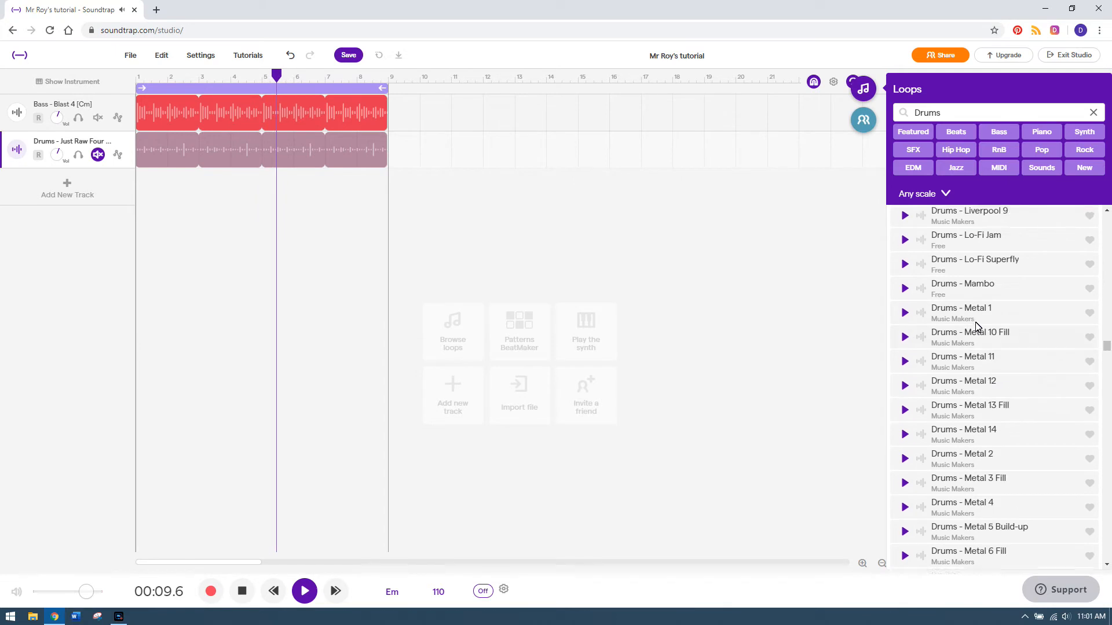
scroll(976, 326, "down", 10)
scroll(978, 326, "up", 15)
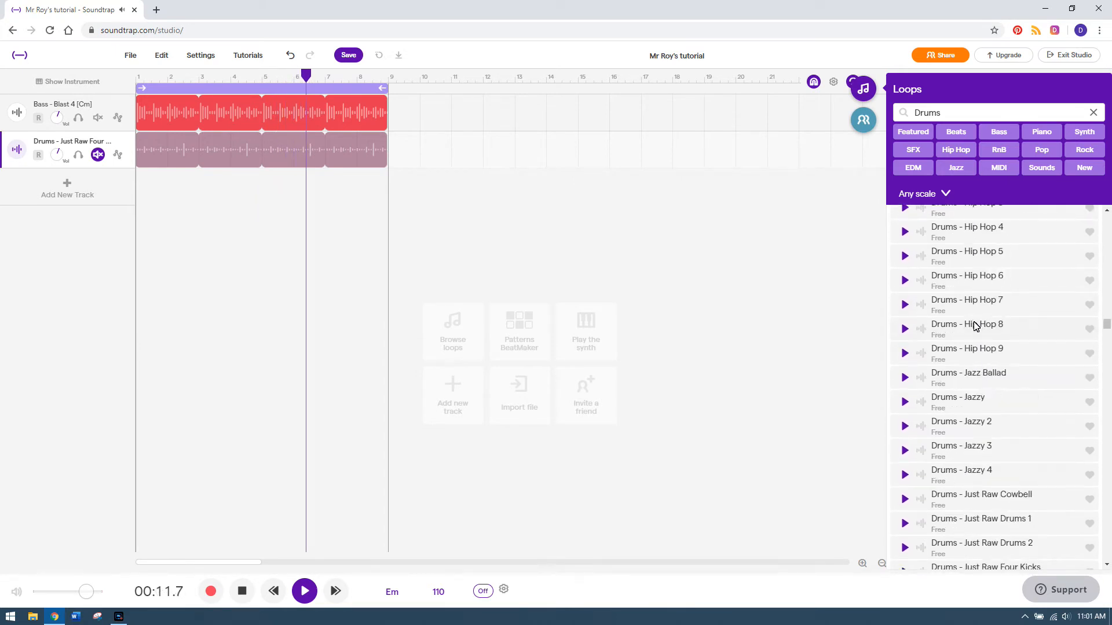
left_click(957, 132)
scroll(1110, 479, "up", 10)
scroll(1100, 452, "up", 5)
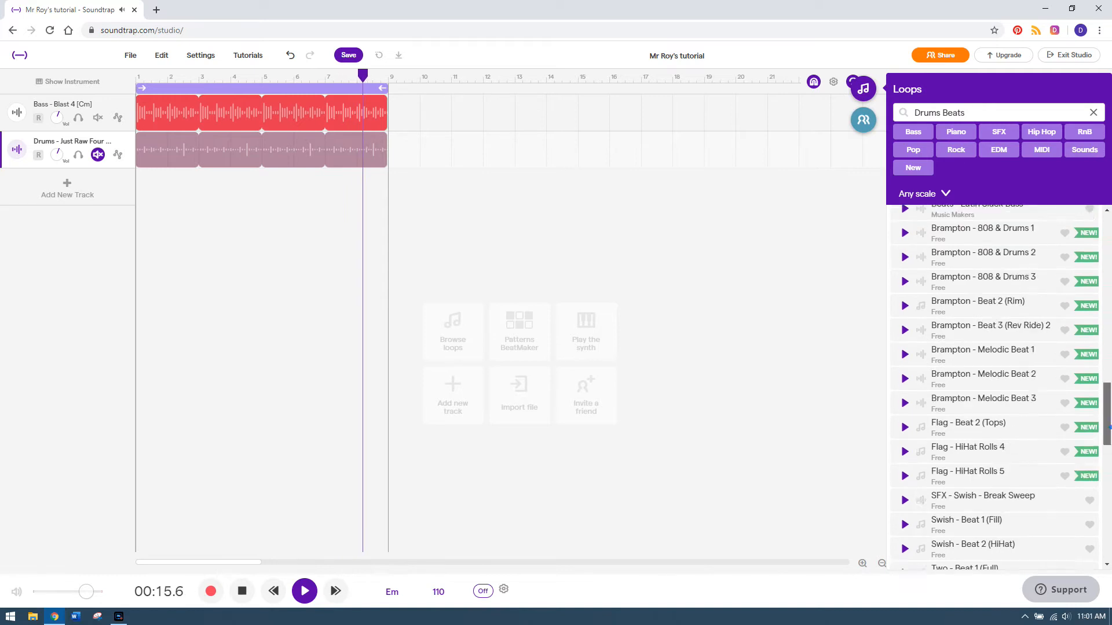
scroll(927, 446, "down", 3)
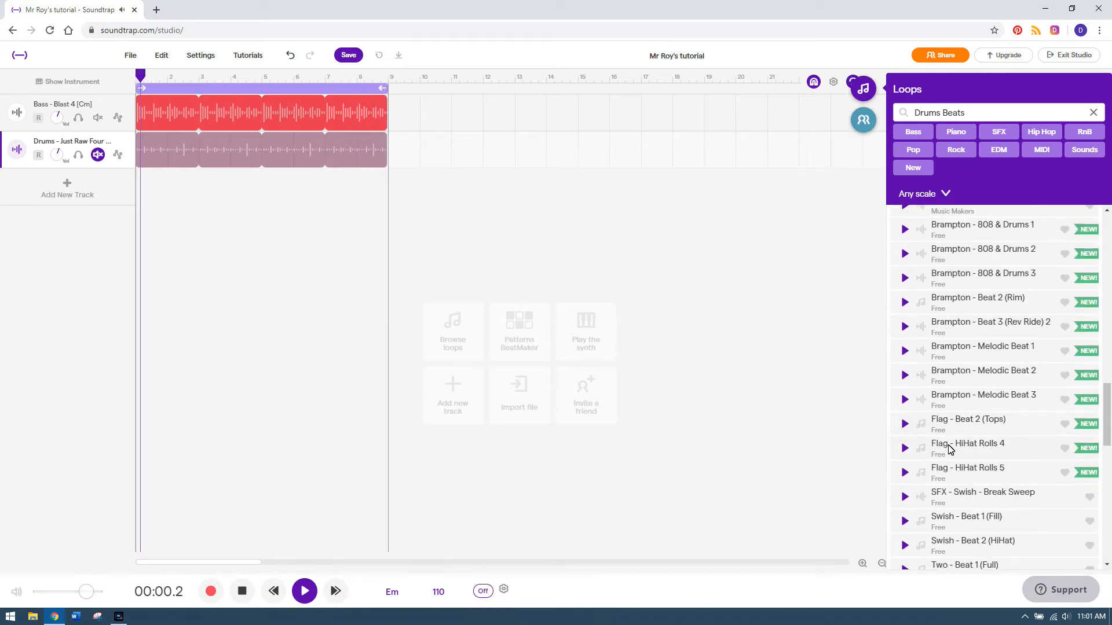
Preview Flag - HiHat Rolls 5, Beat - Trappy Hat 5 and Anthem - Beat 3 (Kick)
left_click(904, 472)
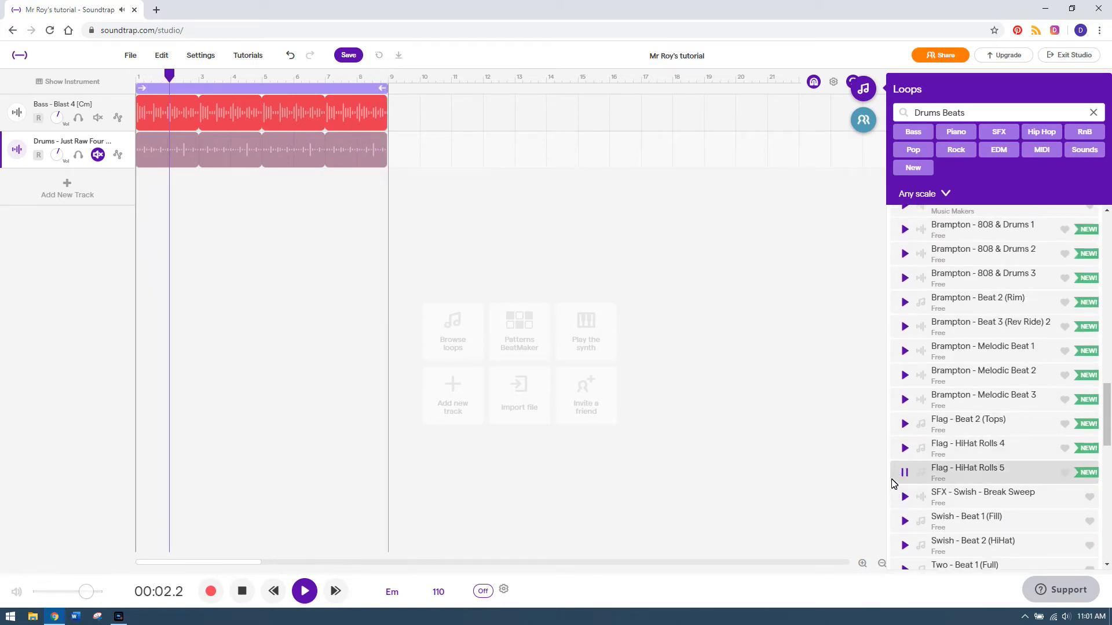
scroll(953, 418, "up", 2)
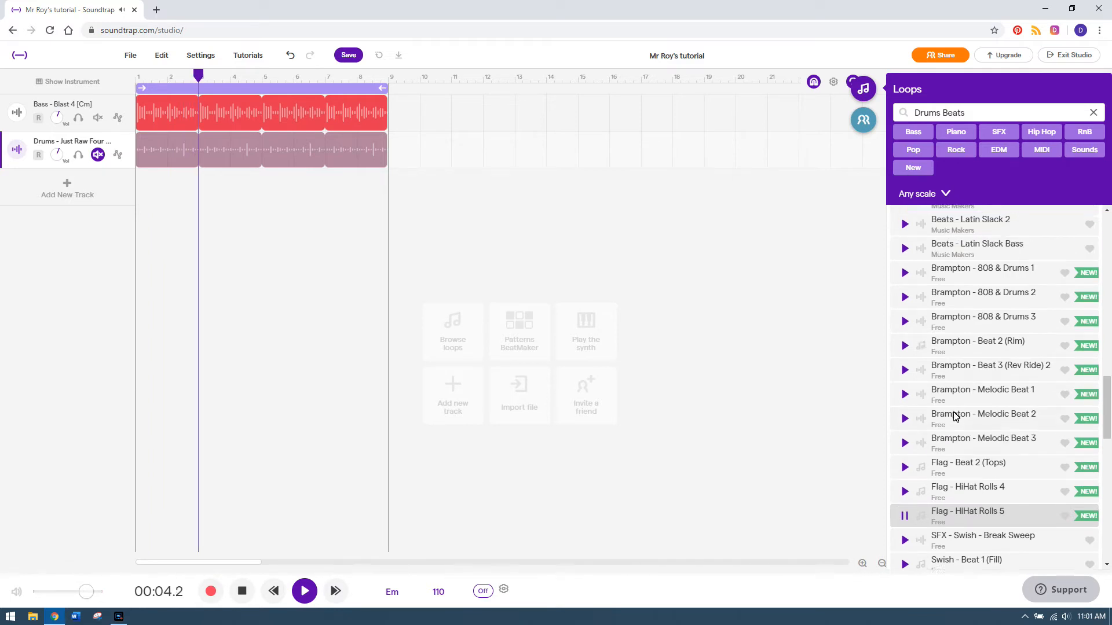
scroll(941, 424, "down", 2)
scroll(930, 422, "up", 6)
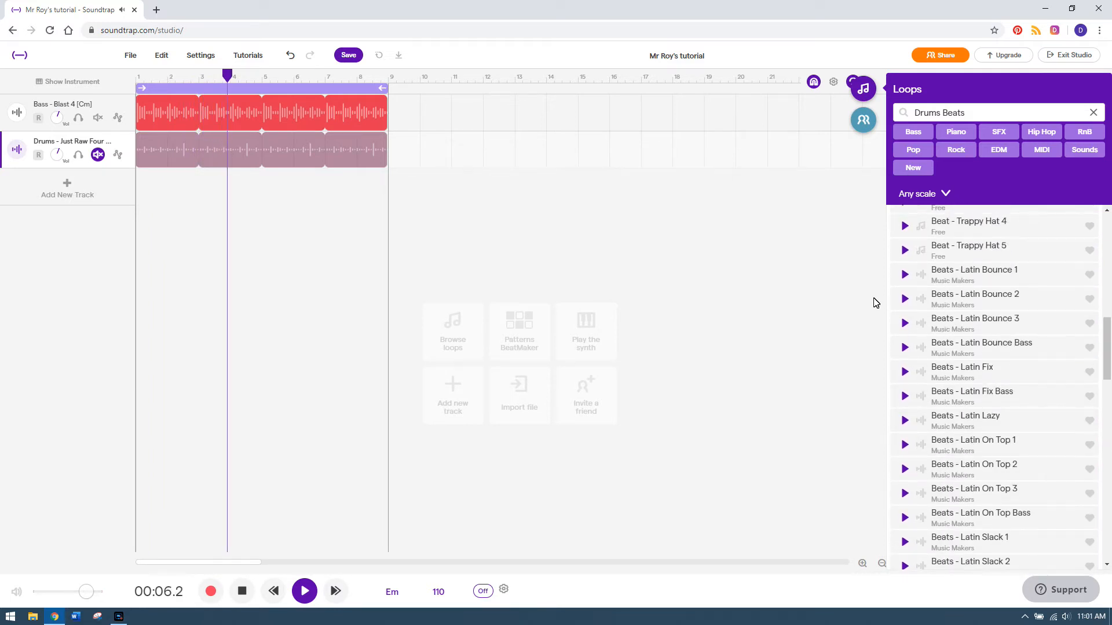
left_click(904, 251)
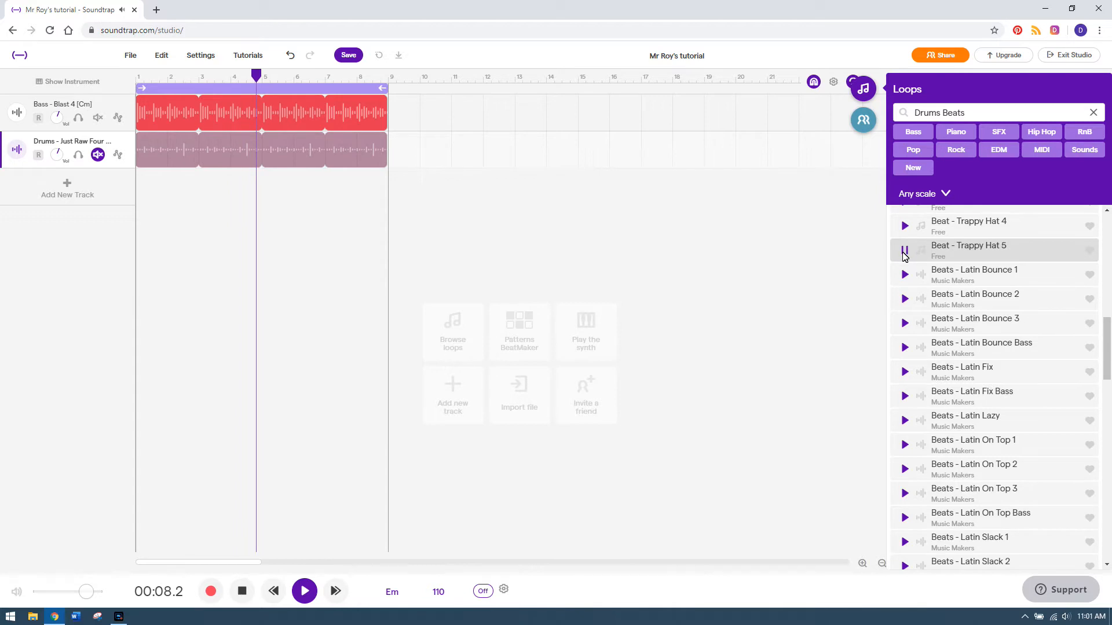
scroll(906, 291, "up", 6)
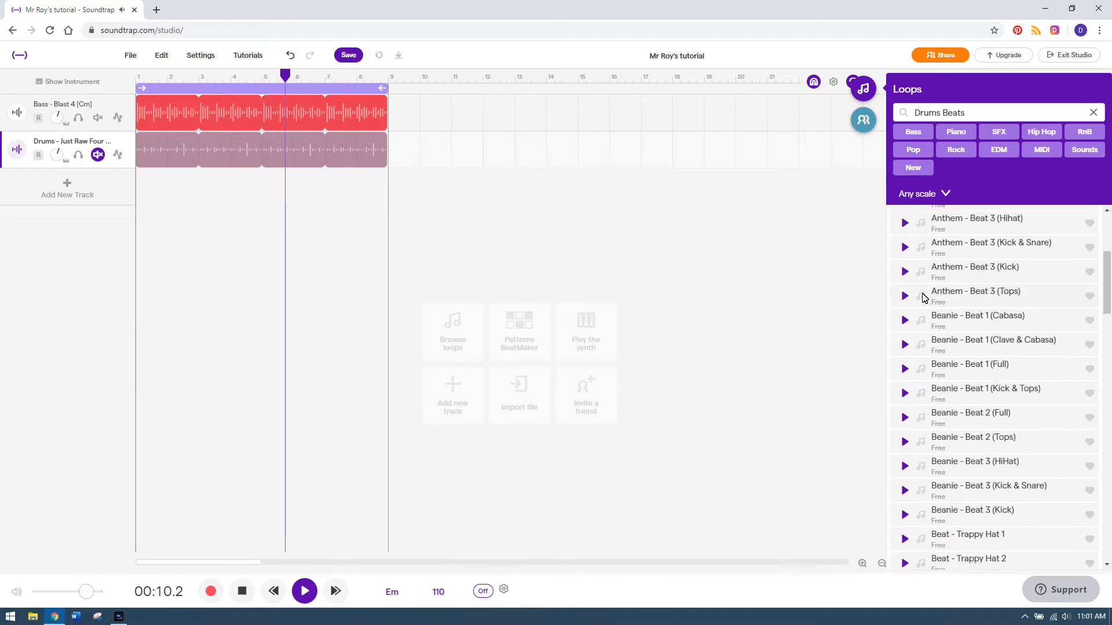
left_click(906, 272)
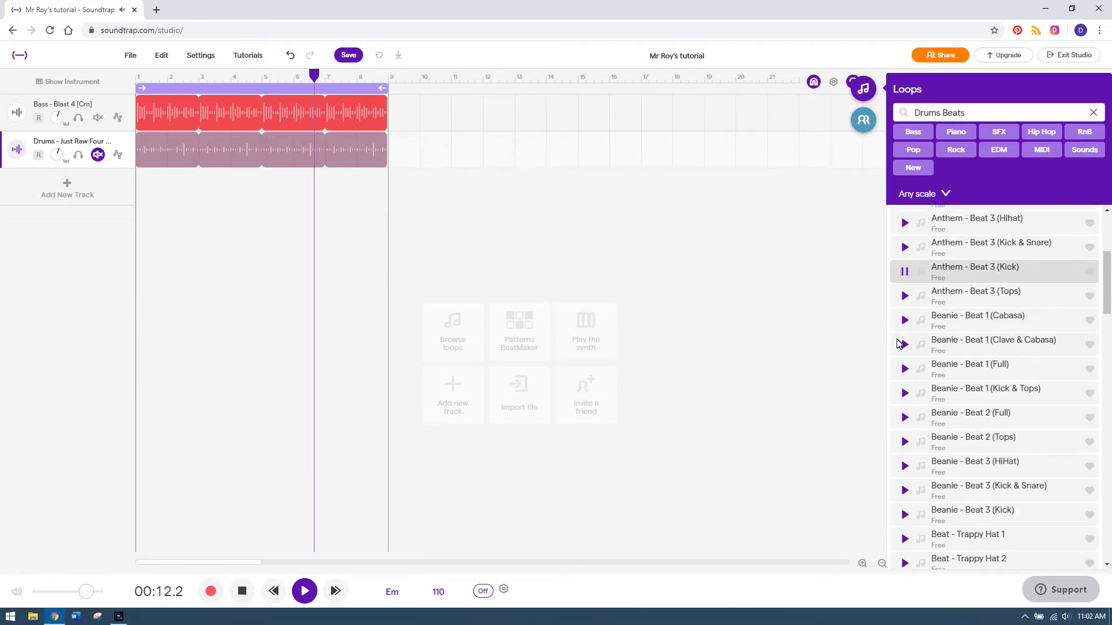
left_click_drag(1108, 281, 1107, 239)
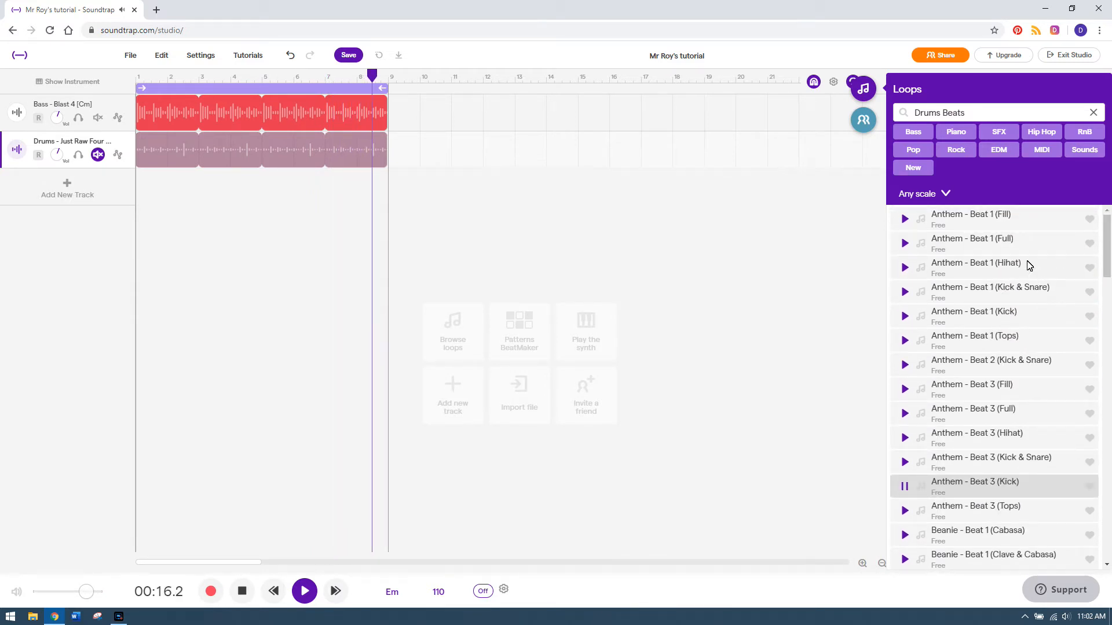
Clear the loop search, filter the library to Drums, and preview Drums - D&B 20
left_click(1093, 114)
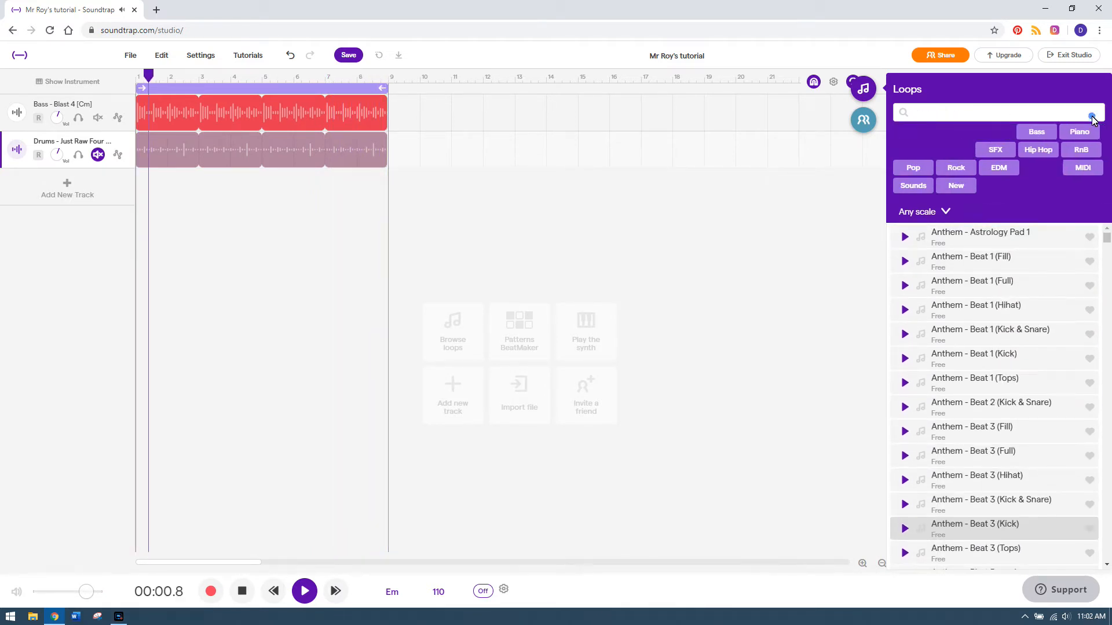
left_click(991, 132)
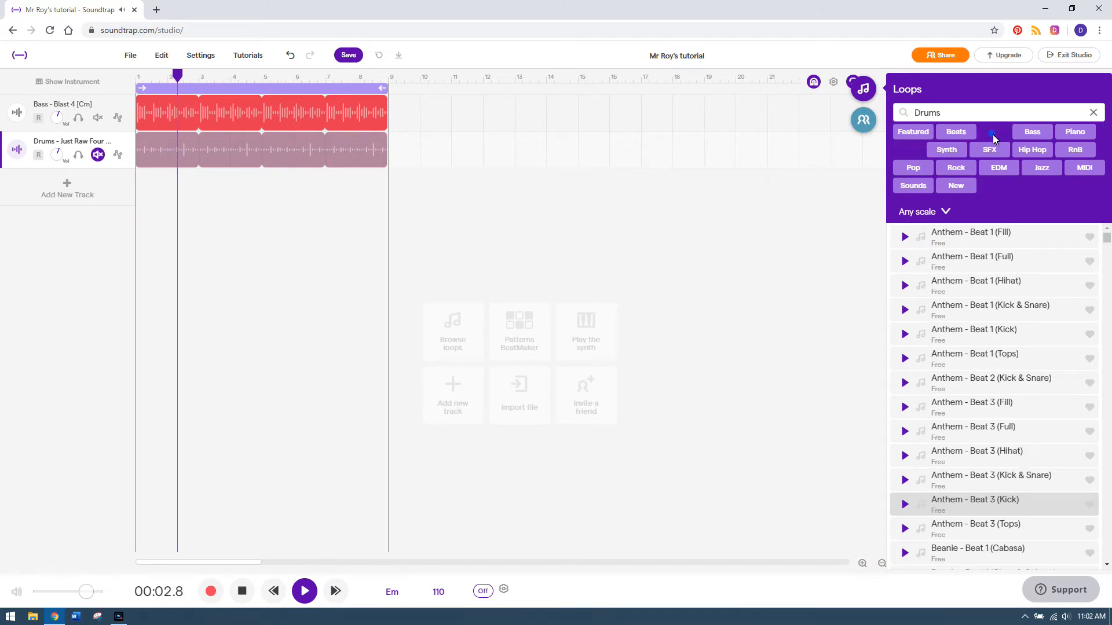
left_click_drag(1105, 219, 1106, 273)
scroll(985, 348, "down", 1)
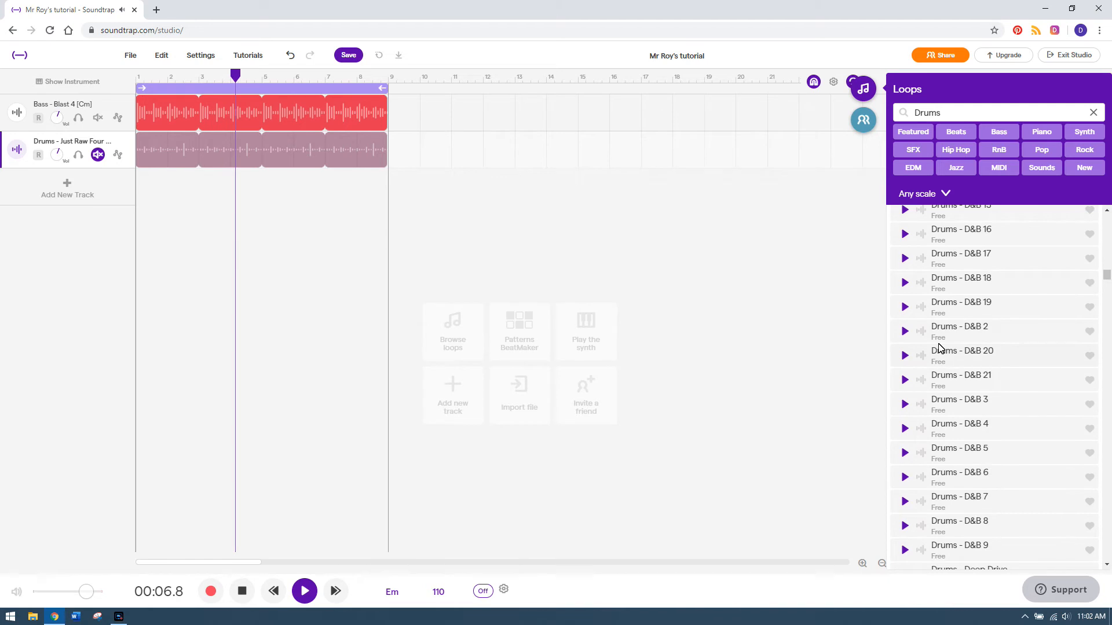
left_click(903, 353)
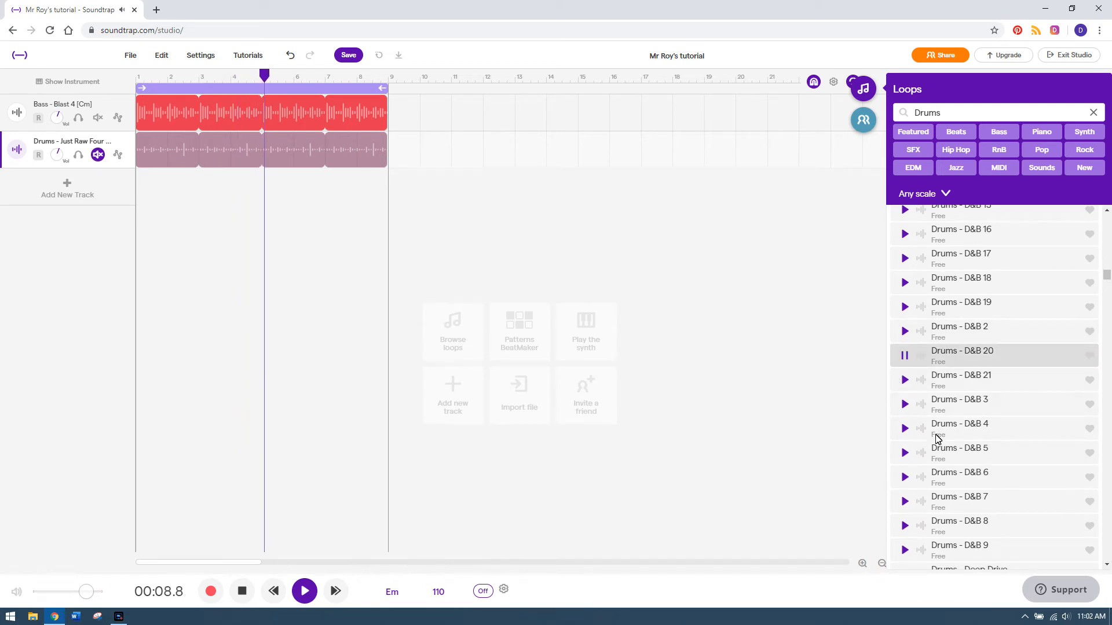
Preview the Drums - Electro 13 and Drums - Essential Pop 2 loops
scroll(927, 428, "down", 5)
scroll(944, 423, "down", 6)
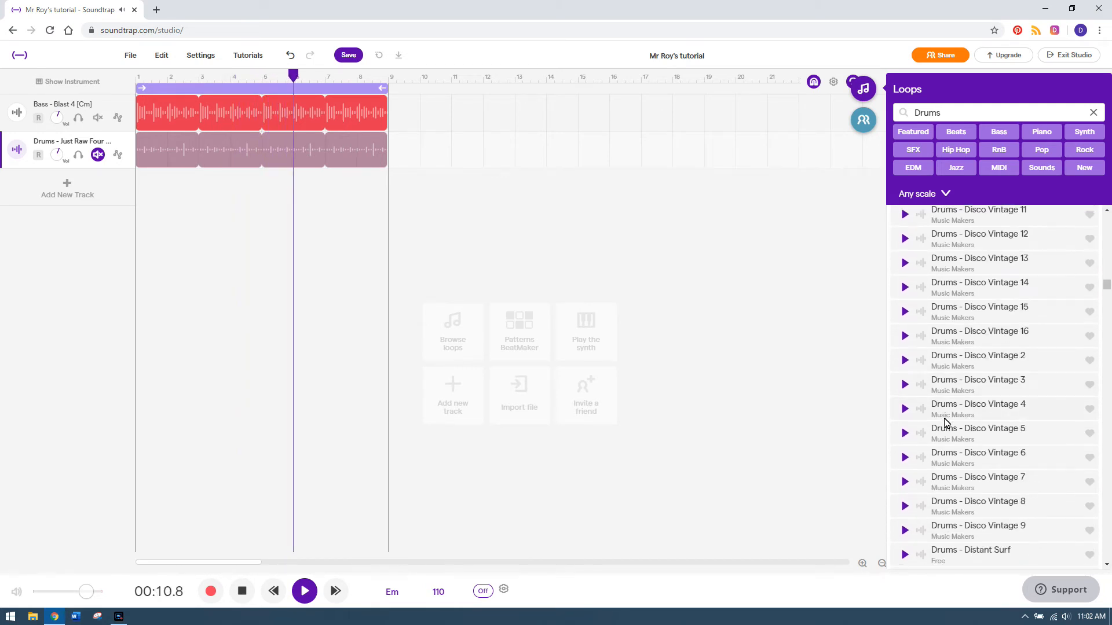
scroll(925, 461, "down", 4)
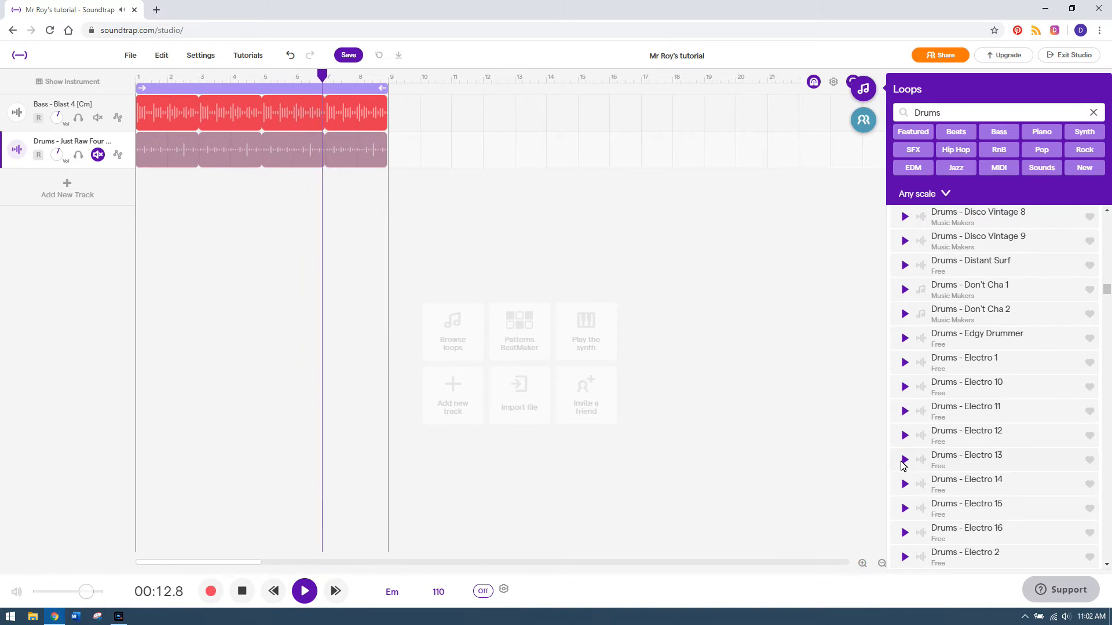
left_click(904, 459)
scroll(903, 481, "down", 7)
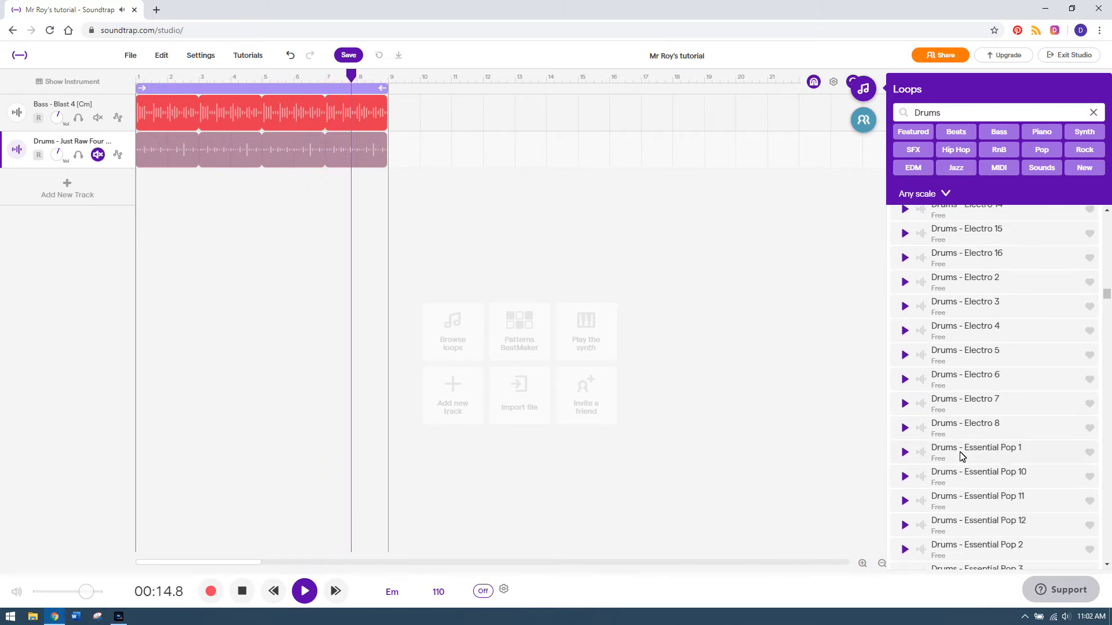
left_click(904, 438)
Preview the Drums - Fooled 1, Funk Groove and Gasoline 1 loops
scroll(907, 446, "down", 9)
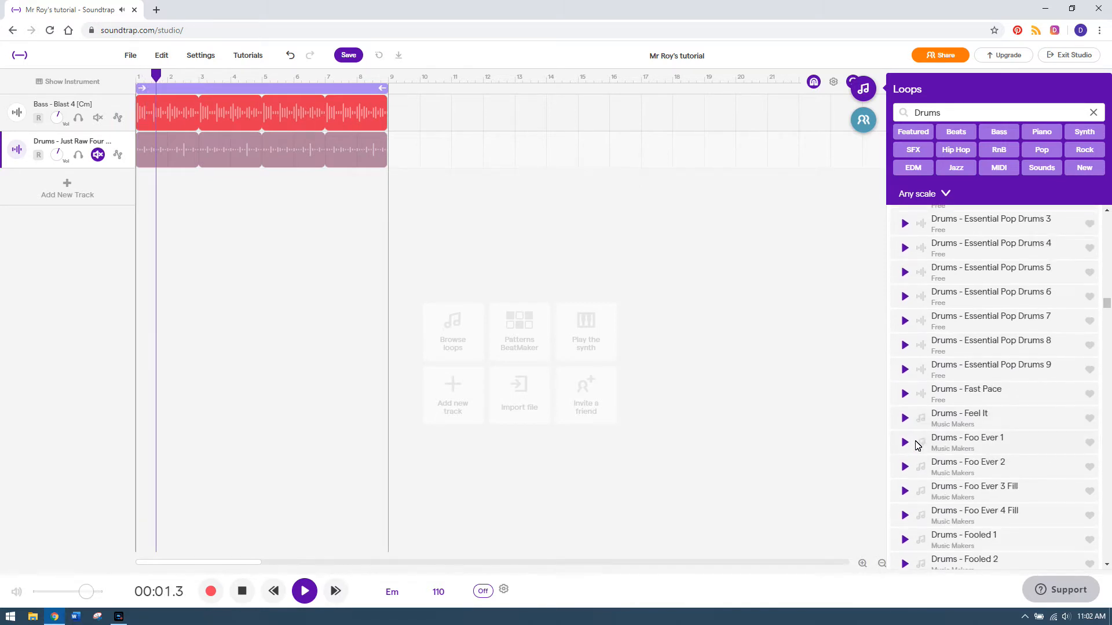
scroll(921, 440, "down", 2)
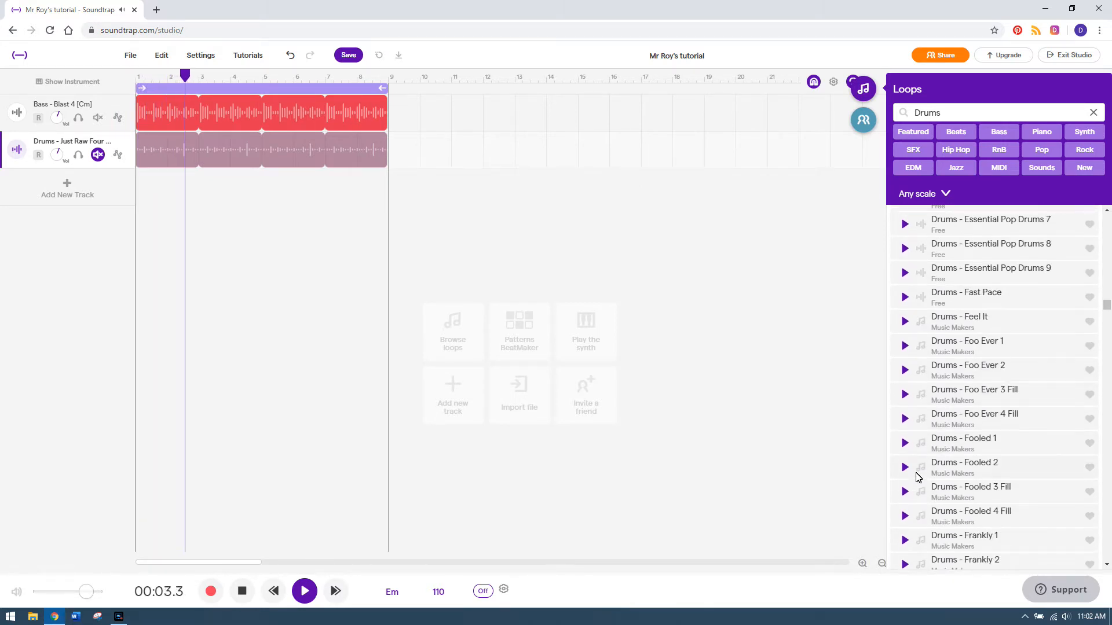
left_click(907, 444)
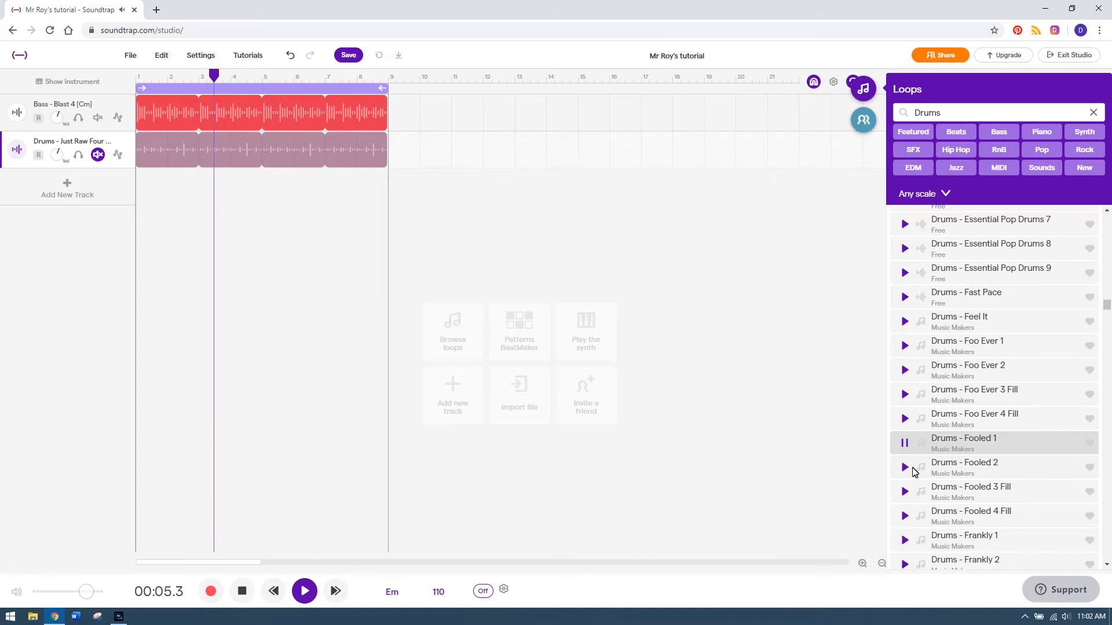
scroll(985, 410, "down", 5)
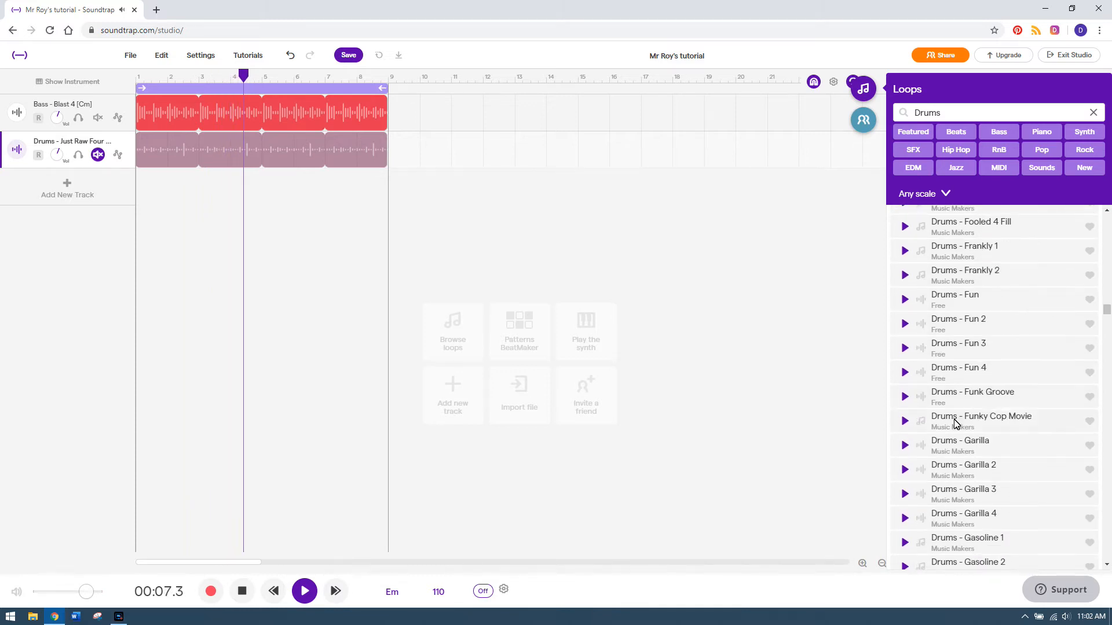
left_click(904, 399)
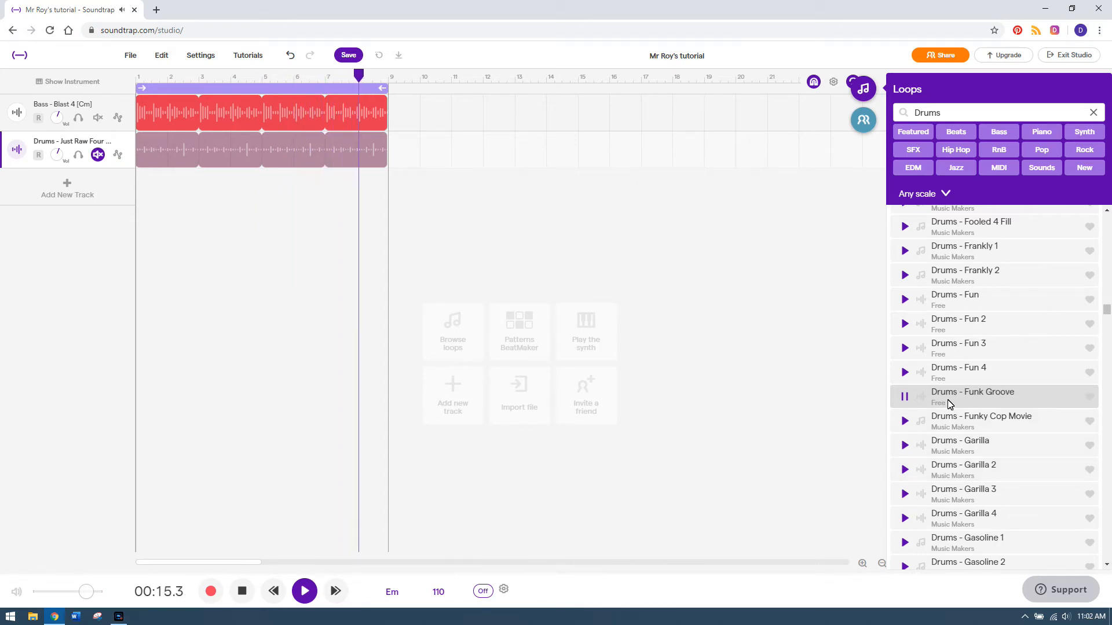
scroll(950, 478, "down", 2)
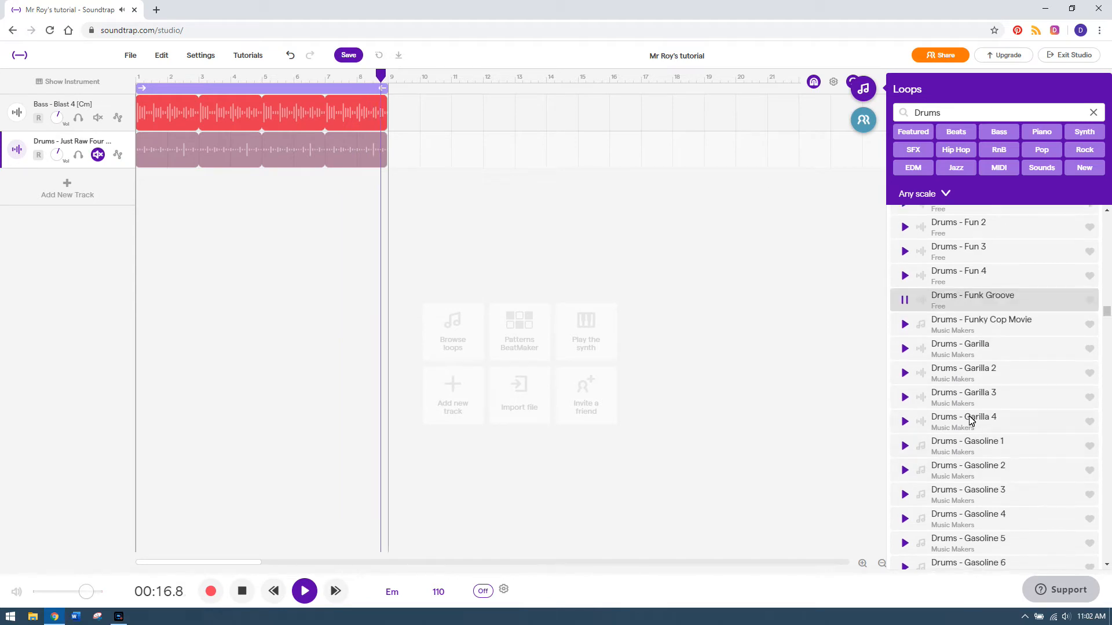
left_click(904, 445)
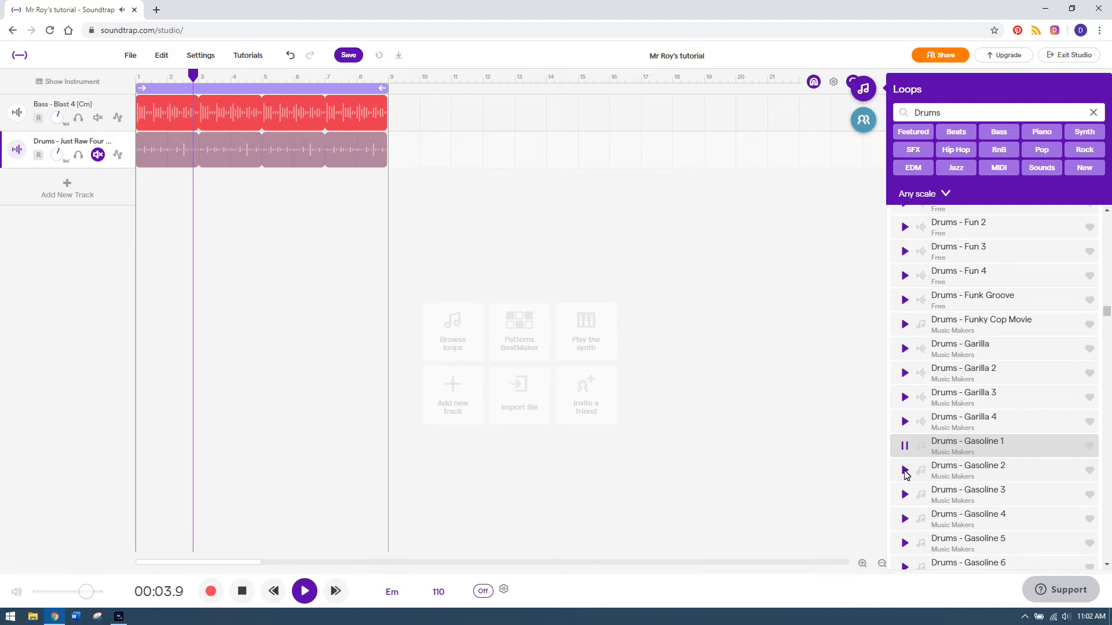
Add Drums - Gasoline 1 as a new track, then delete the extra duplicate Gasoline track
double_click(957, 449)
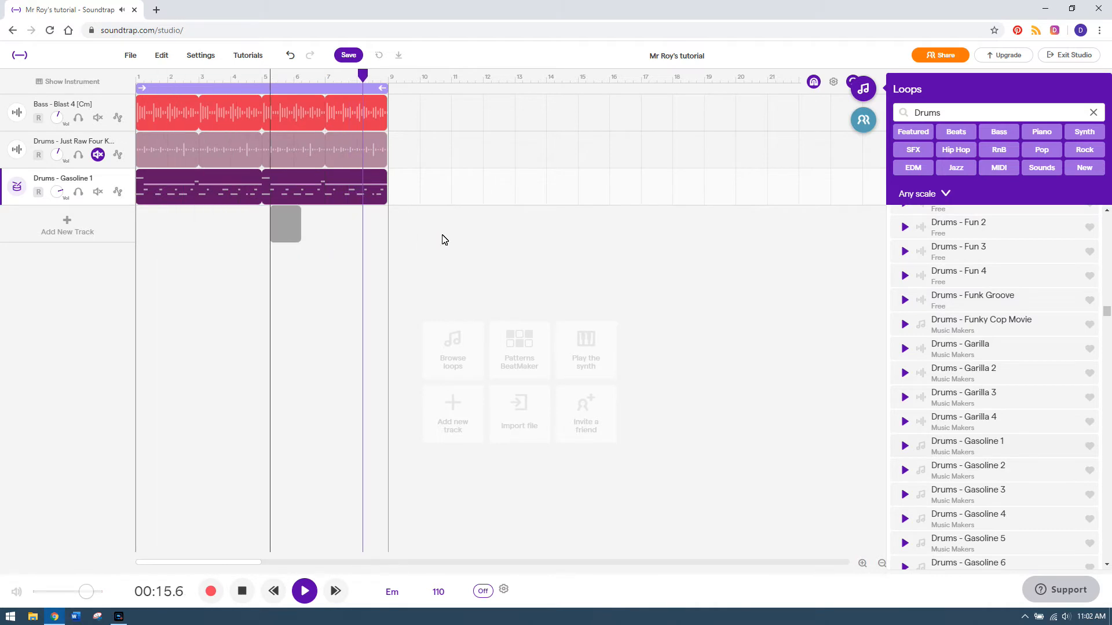
left_click_drag(1030, 399, 357, 278)
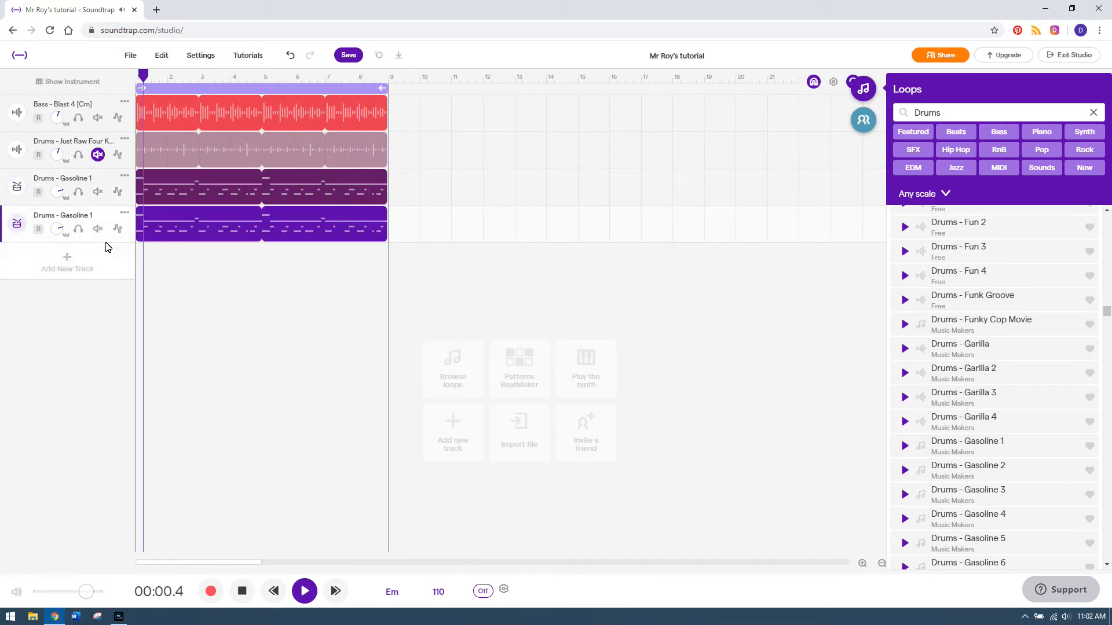
left_click(124, 213)
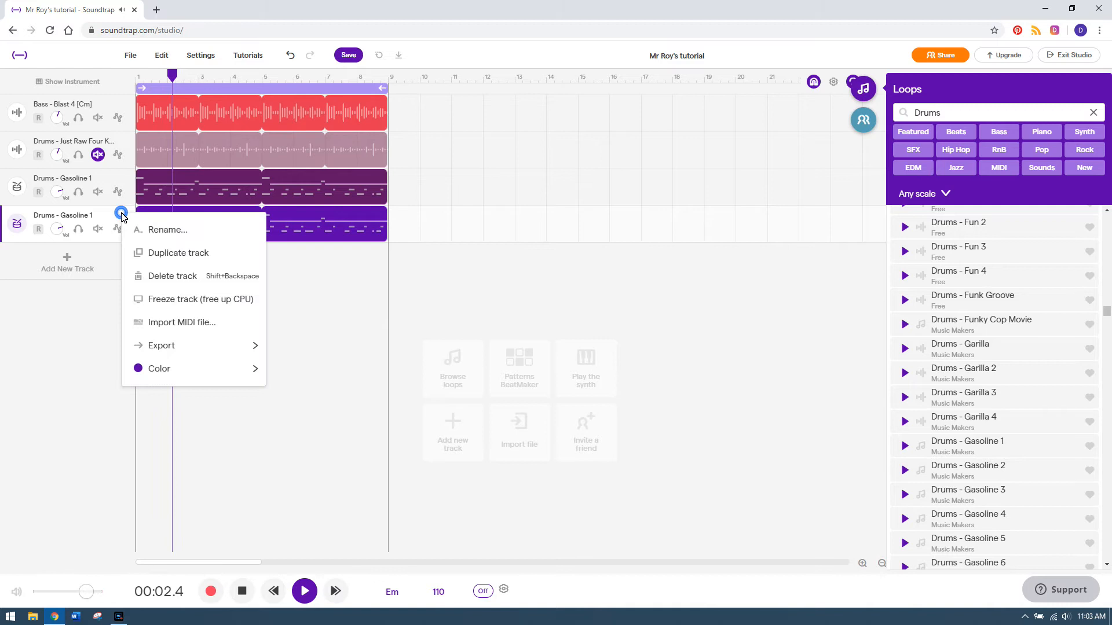
left_click(106, 212)
left_click(124, 216)
left_click(174, 279)
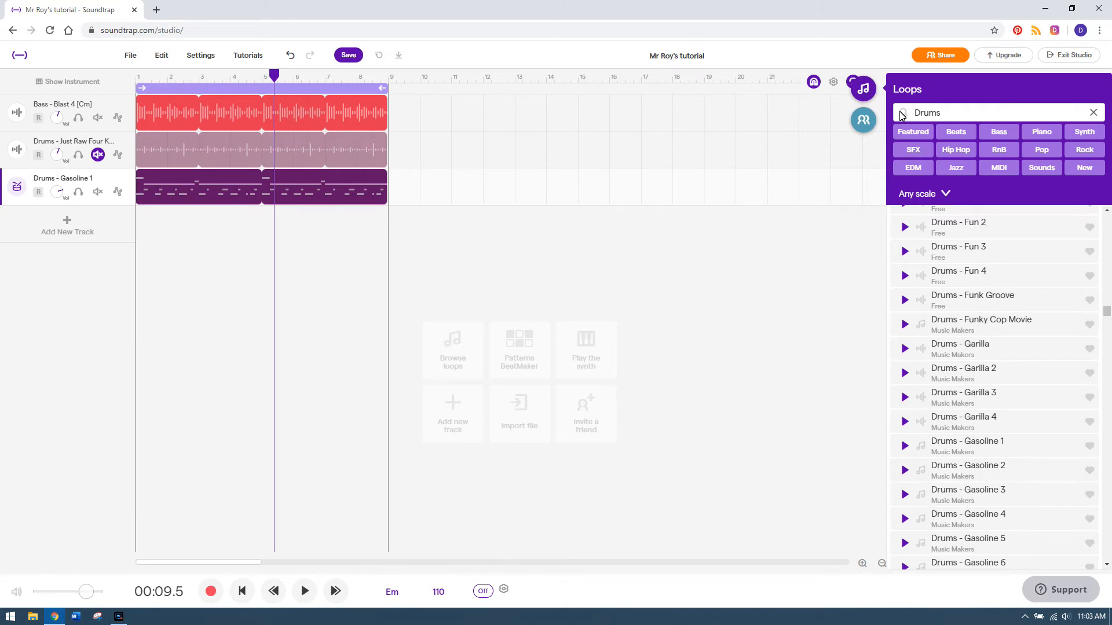
Close the loop library, view then hide the Gasoline clip's notes, and check the Four Kicks clip's options
left_click(862, 90)
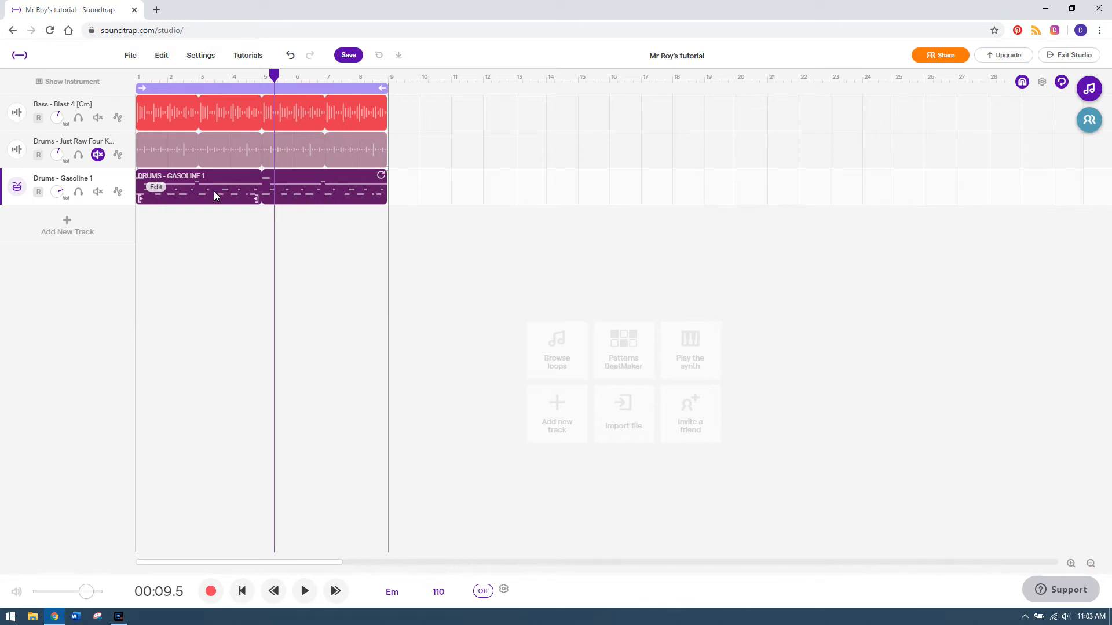
right_click(157, 187)
left_click(177, 201)
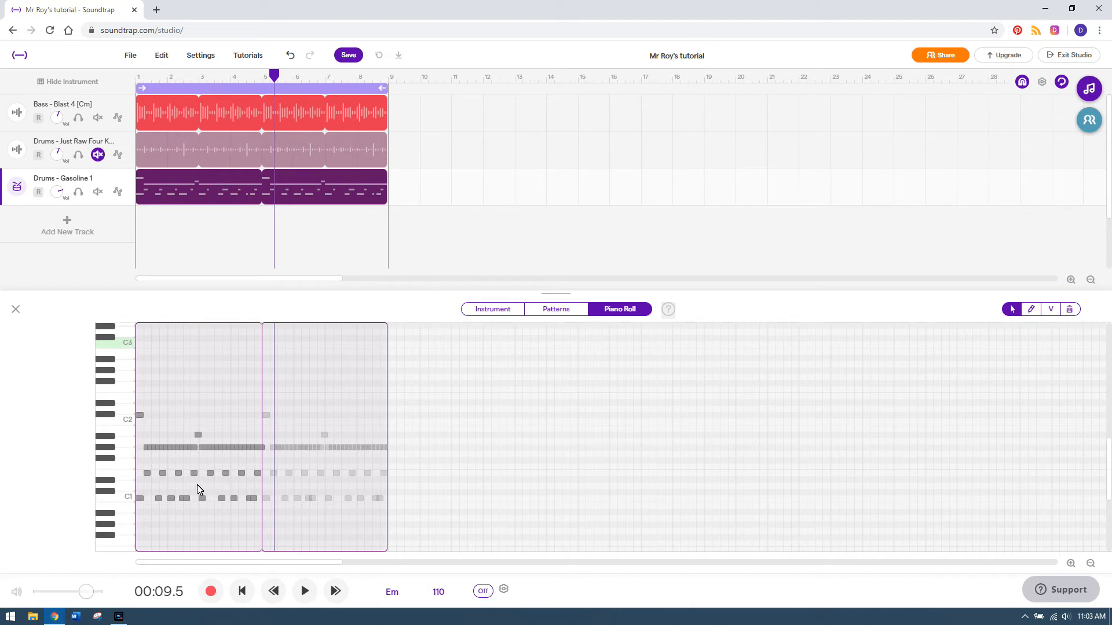
left_click(12, 310)
right_click(153, 149)
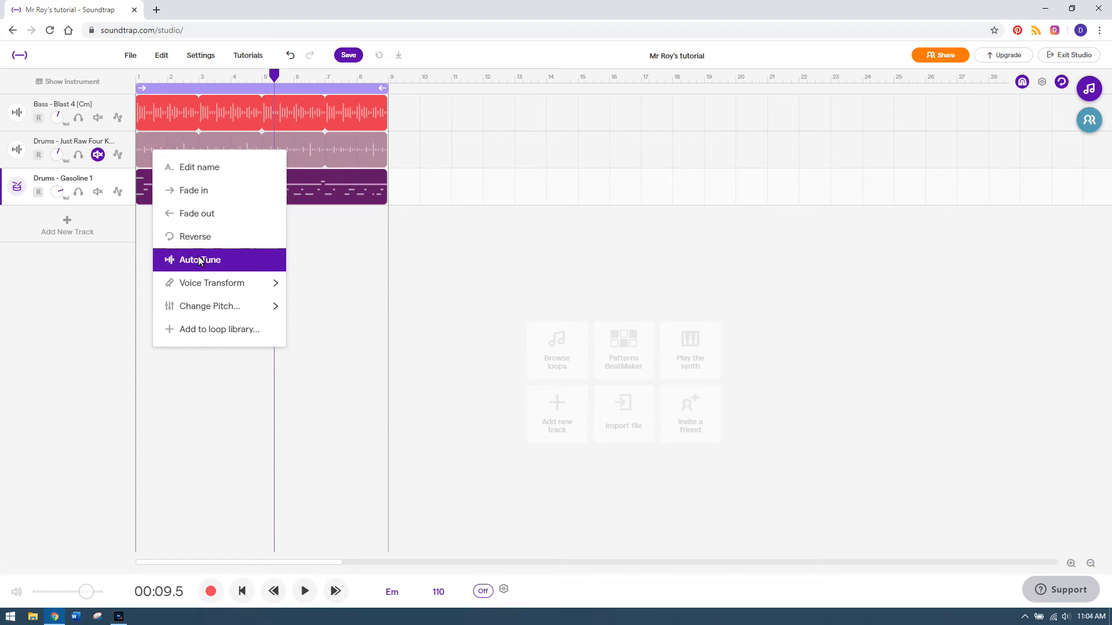
left_click(205, 424)
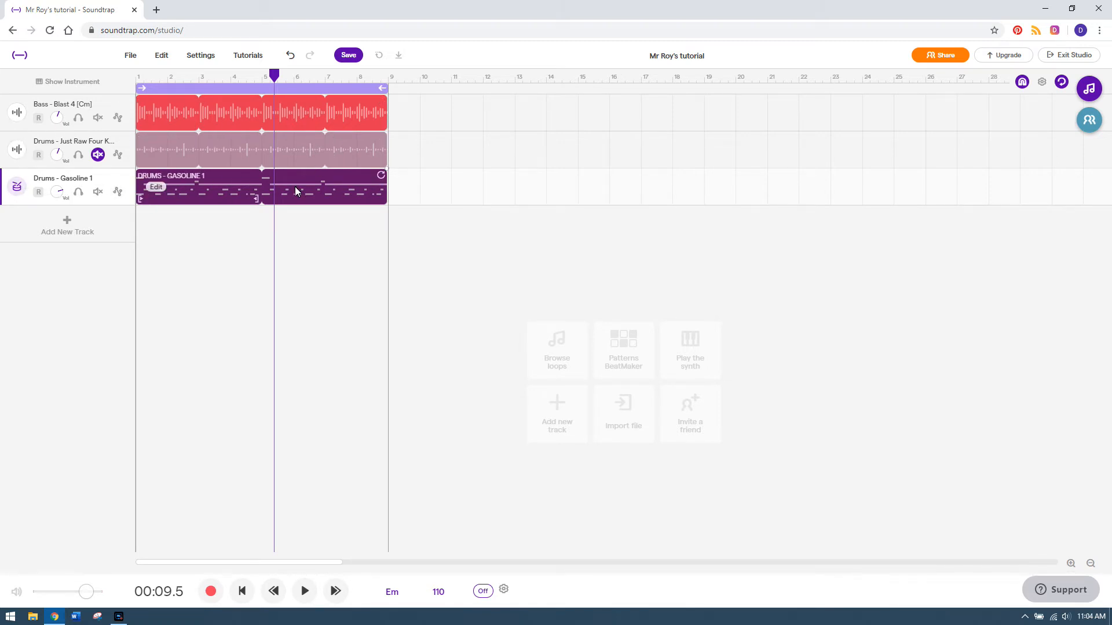
Play the Gasoline 1 kit's pads A, 8, D, Q, T and 7, then put the kit away
left_click(17, 188)
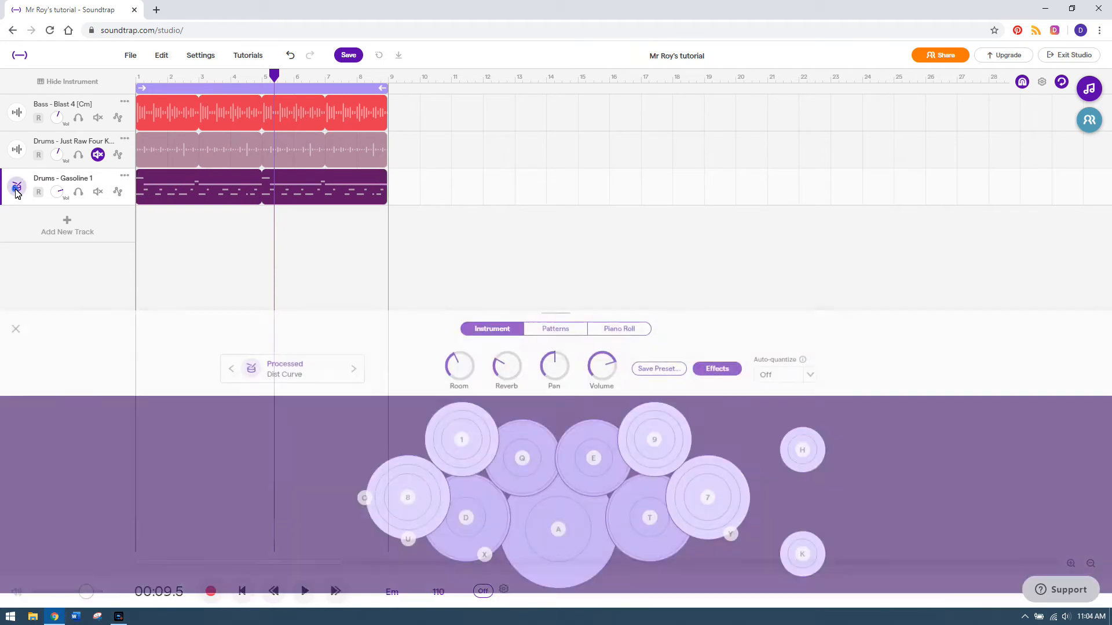
left_click(558, 511)
left_click(432, 503)
left_click(454, 504)
left_click(506, 439)
left_click(651, 497)
left_click(705, 481)
left_click(558, 519)
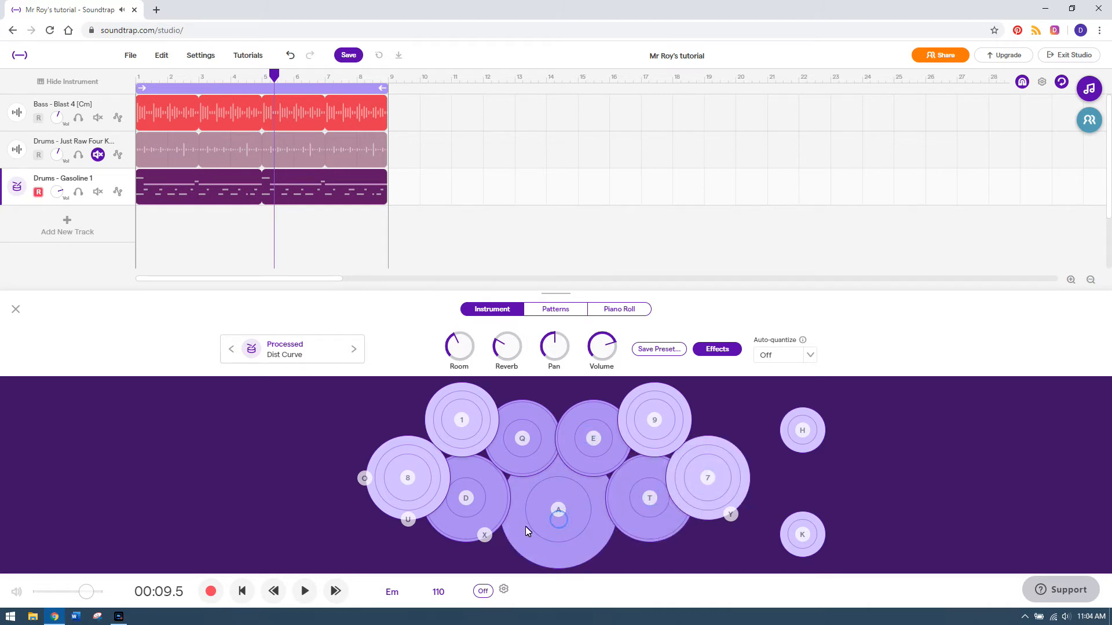
key("a")
key("a")
key("a")
key("a")
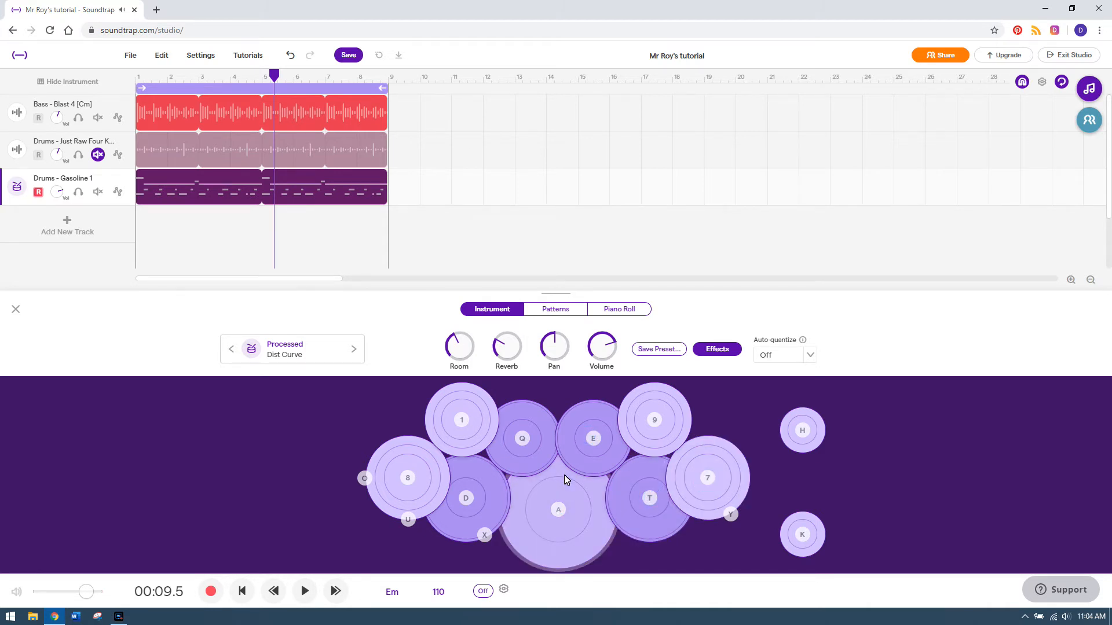
key("a")
key("a")
key("a")
key("a")
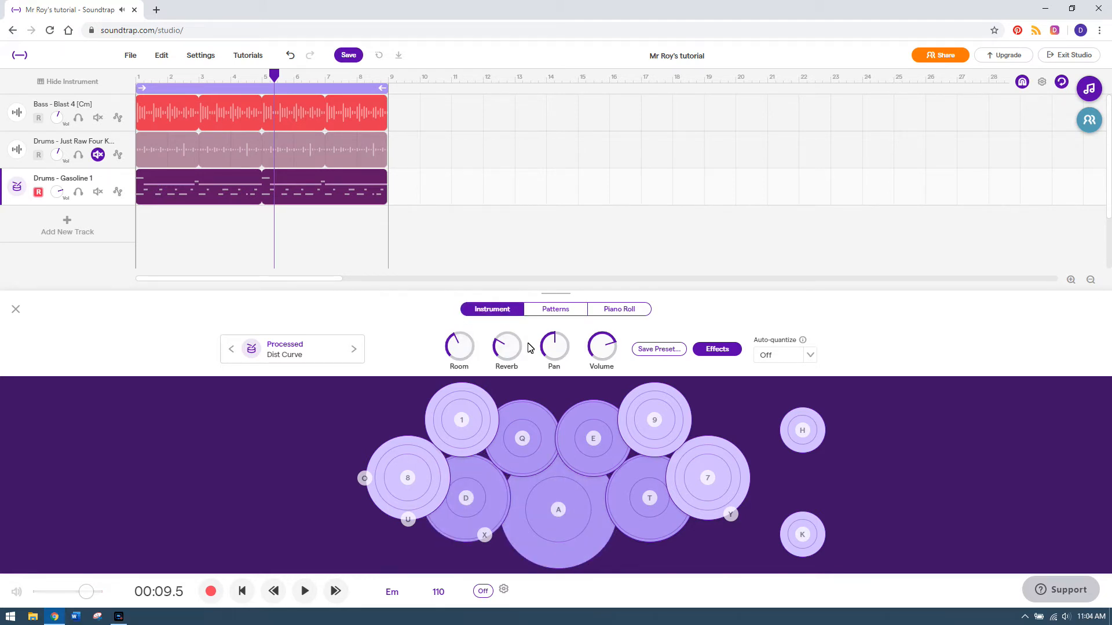
left_click(16, 311)
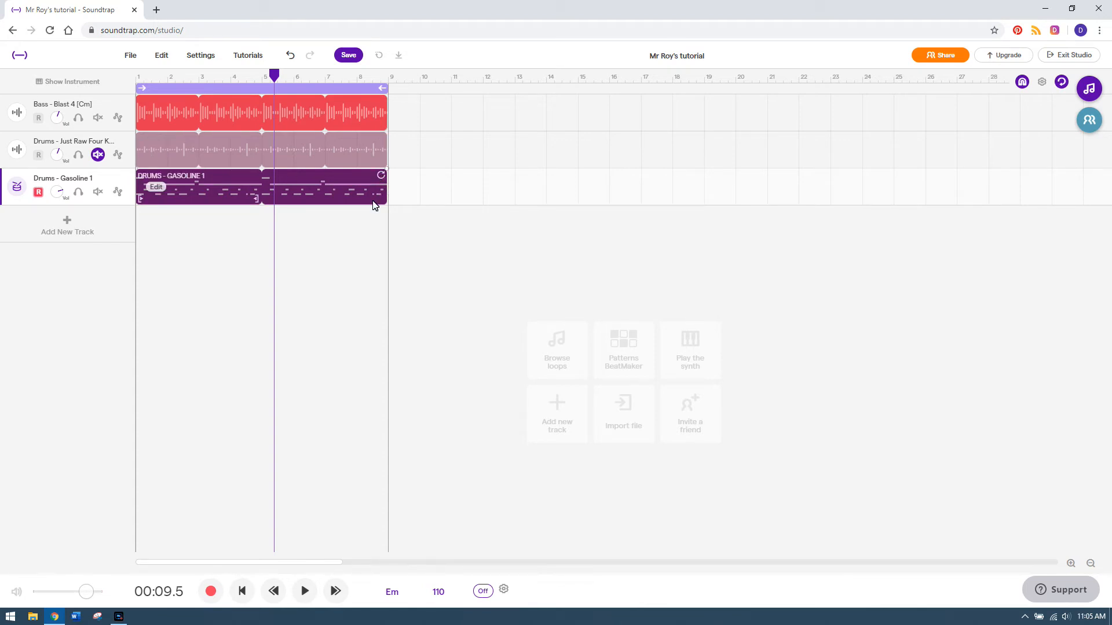
Test extending the Gasoline and Four Kicks loops, and unmute the Just Raw Four Kicks track
mouse_move(378, 175)
left_mouse_down()
mouse_move(1009, 180)
mouse_move(389, 175)
left_mouse_up()
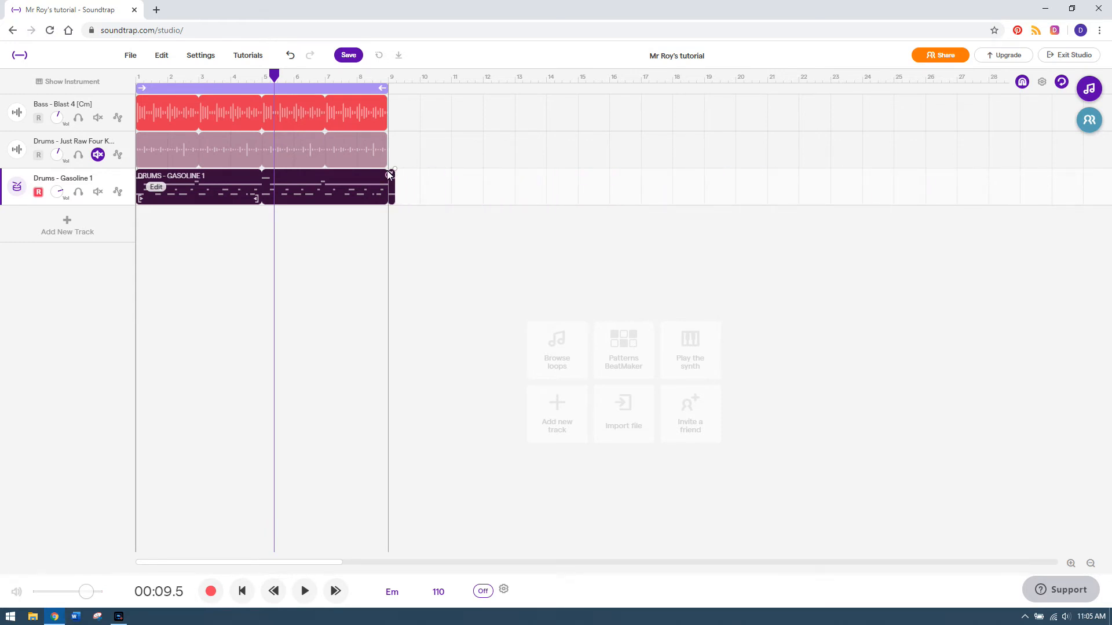
mouse_move(380, 135)
left_mouse_down()
mouse_move(543, 140)
mouse_move(382, 141)
left_mouse_up()
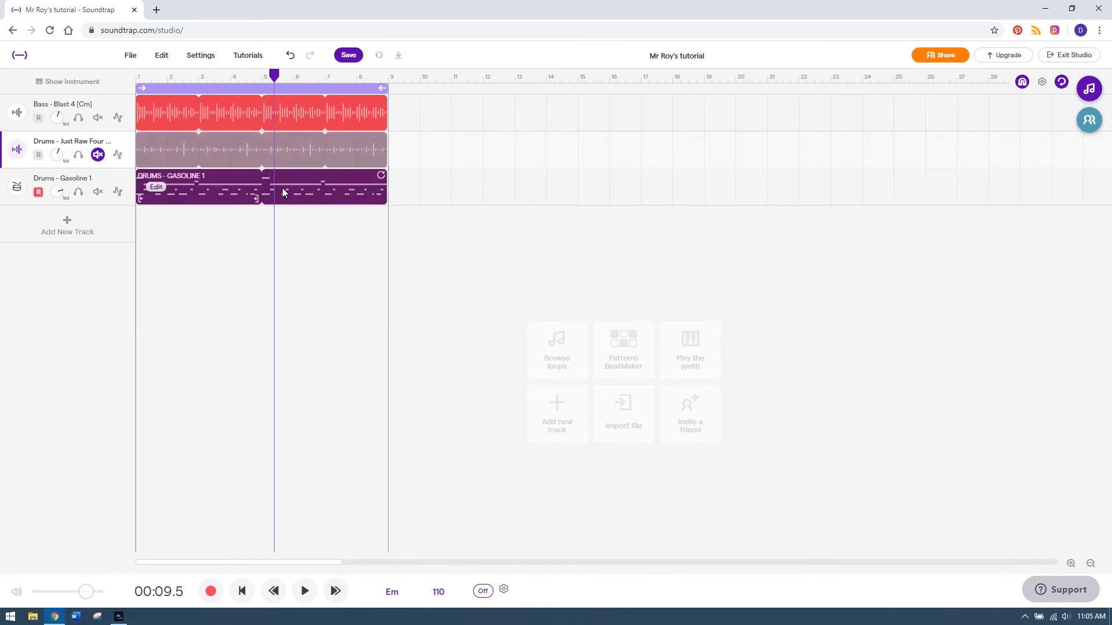
left_click(98, 154)
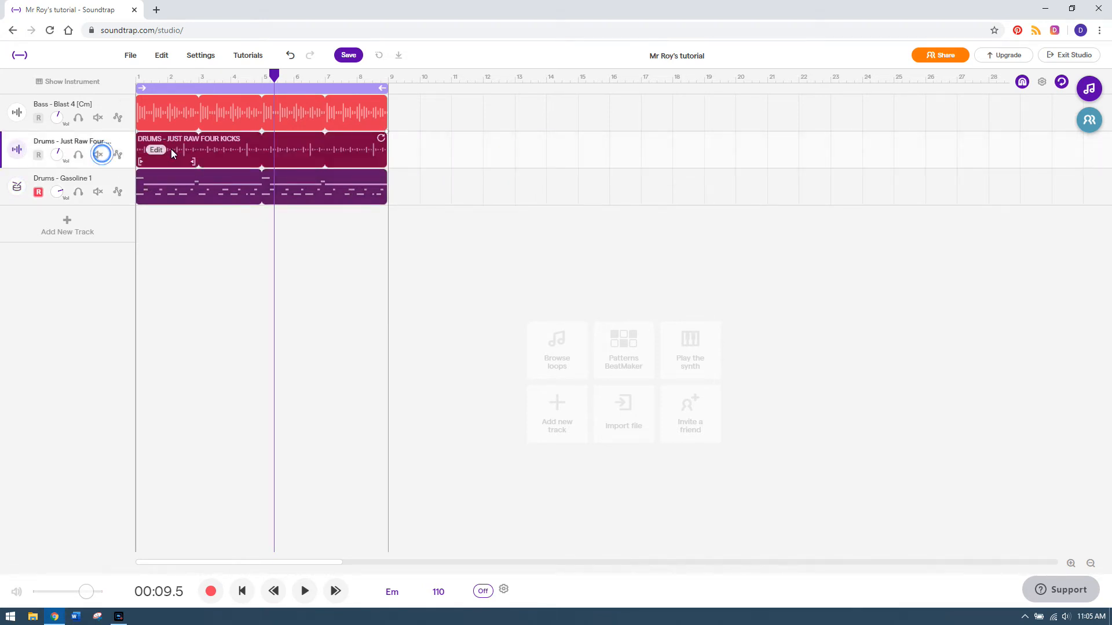
mouse_move(183, 150)
left_mouse_down()
mouse_move(489, 142)
mouse_move(179, 139)
left_mouse_up()
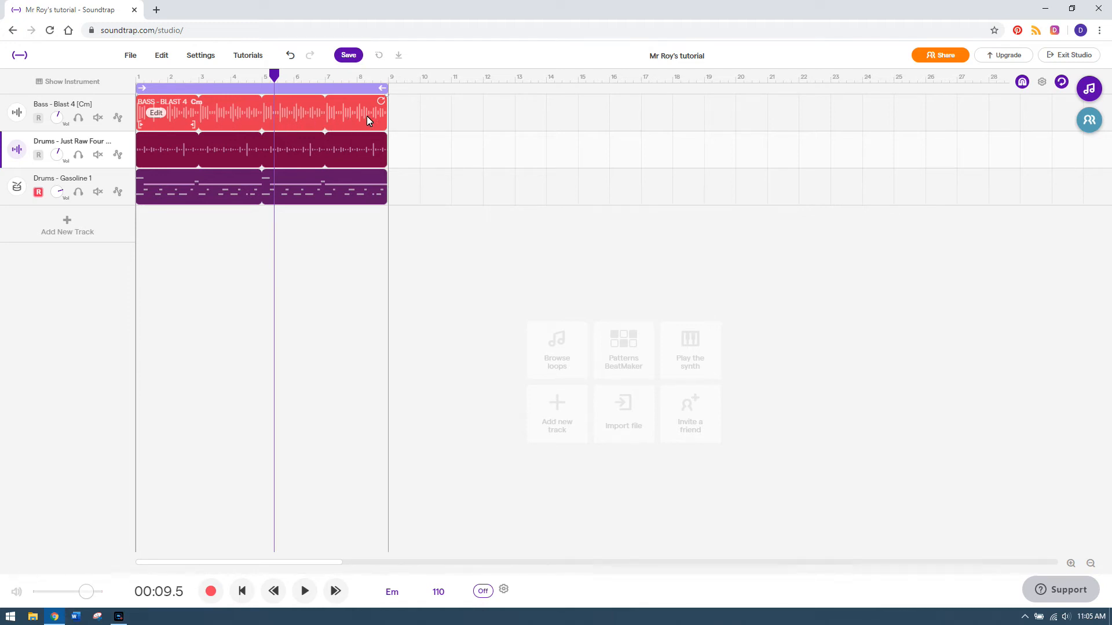
Move Four Kicks to bar 5, Gasoline 1 to bars 9–13, and loop the bass to bar 13
left_click_drag(176, 143, 301, 145)
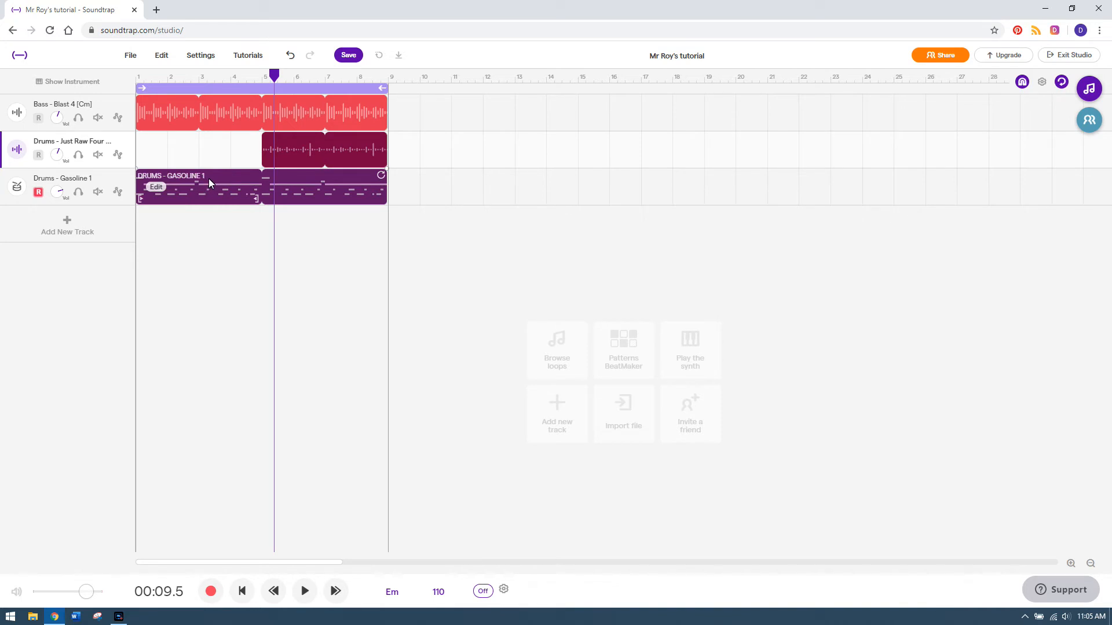
left_click_drag(213, 175, 475, 171)
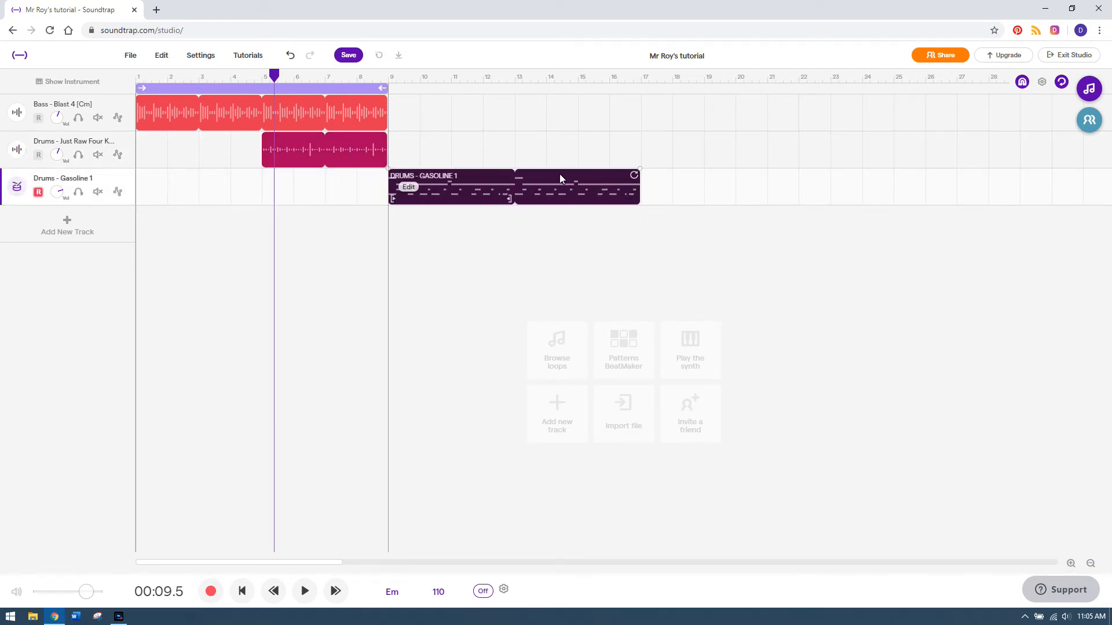
left_click_drag(548, 179, 513, 180)
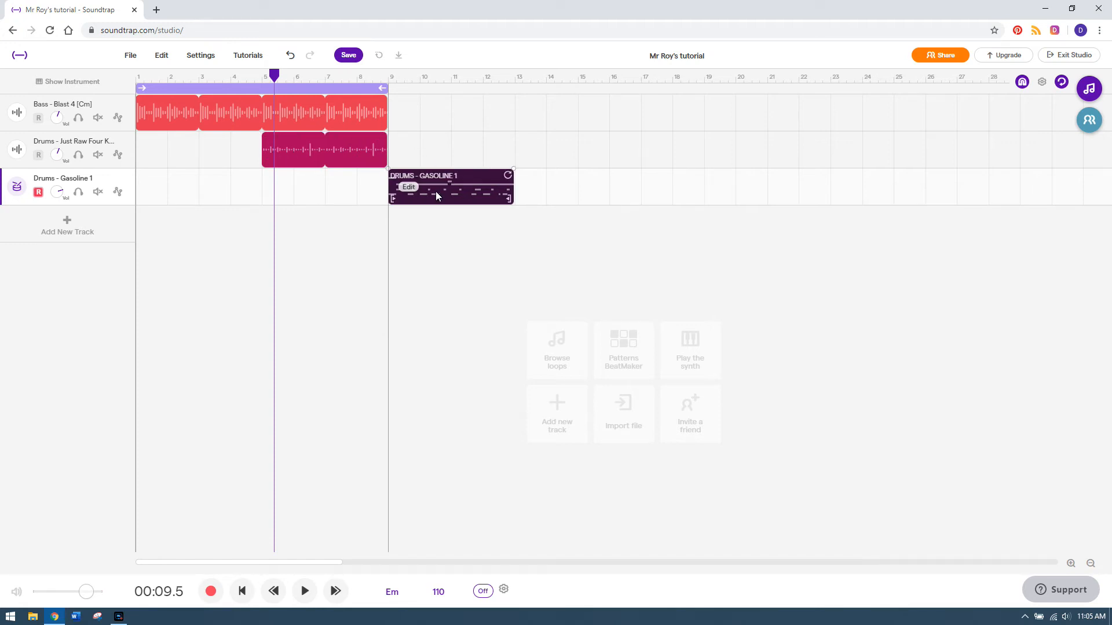
left_click_drag(384, 102, 511, 116)
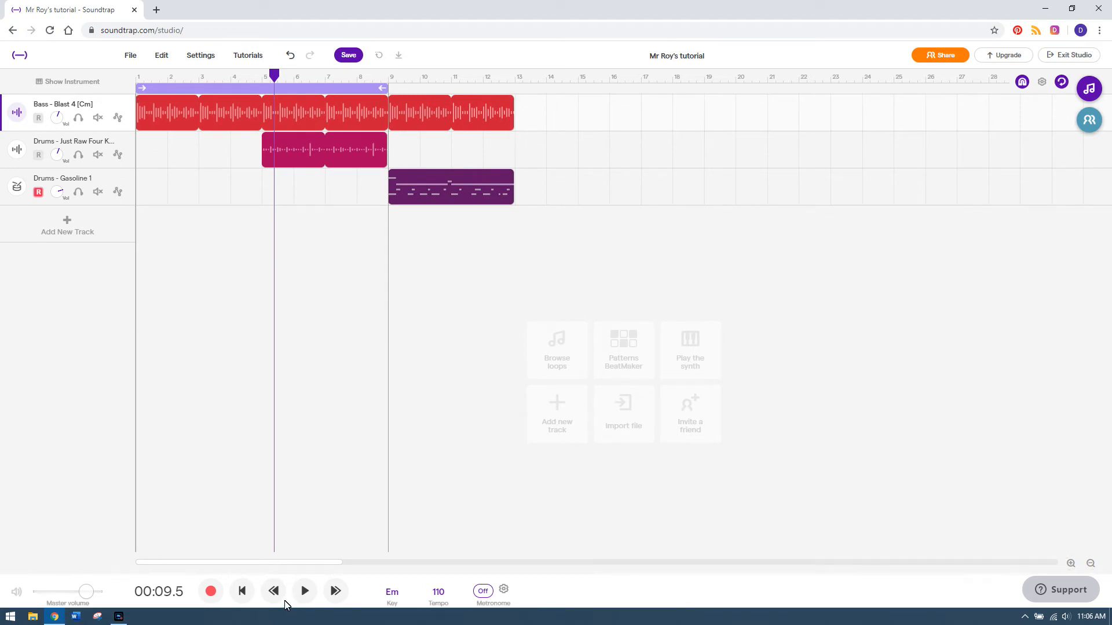
left_click_drag(280, 79, 136, 76)
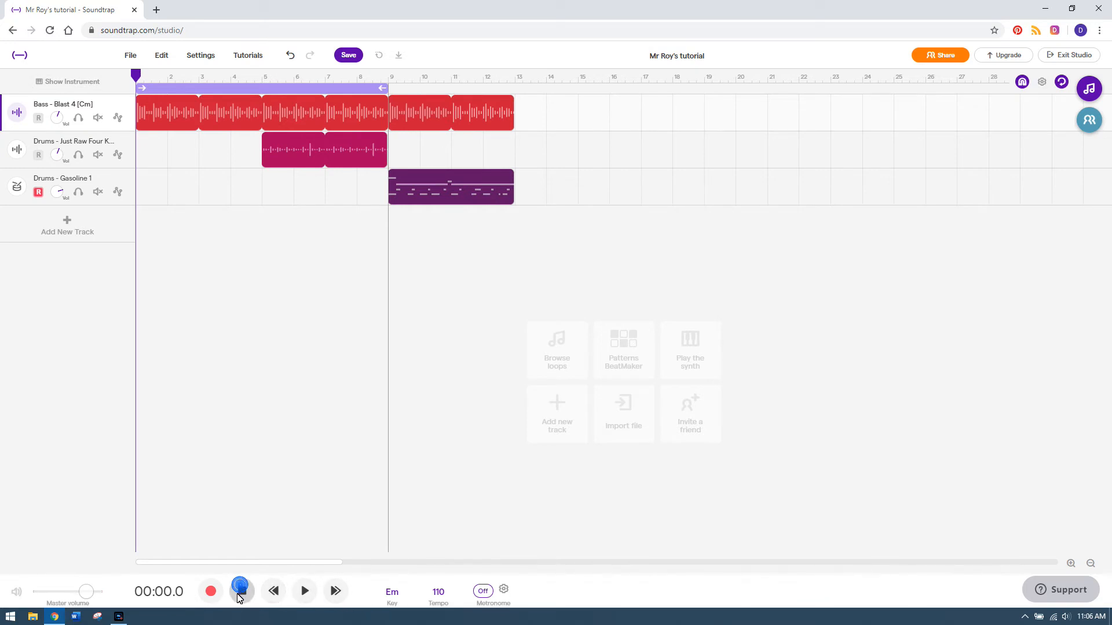
Play the arrangement from the start, stop it, and reopen the loop library
left_click(304, 593)
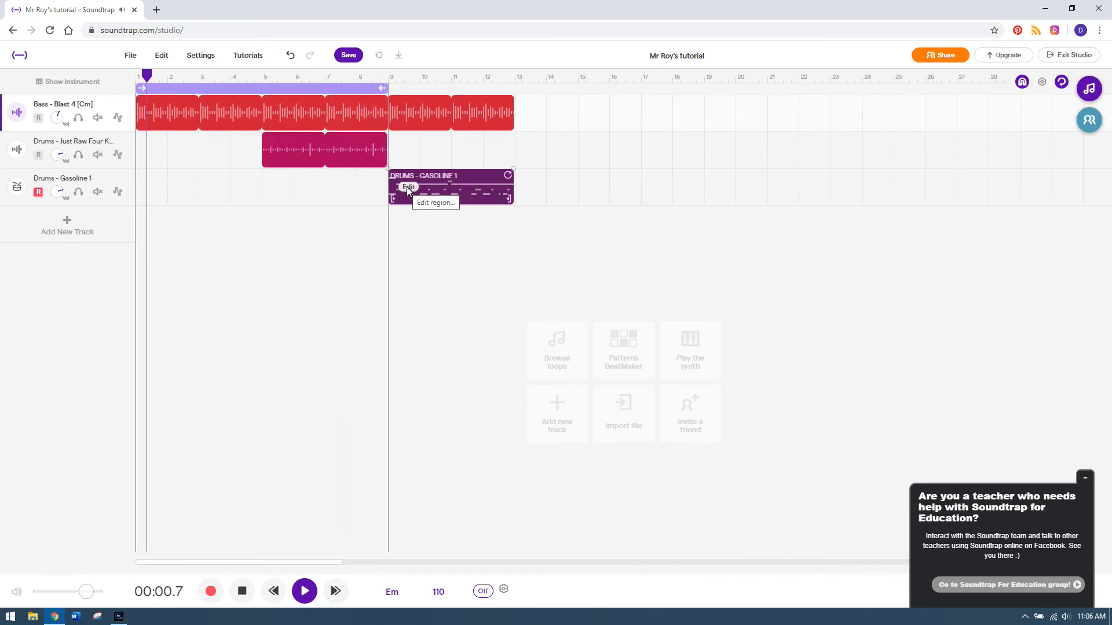
left_click(243, 596)
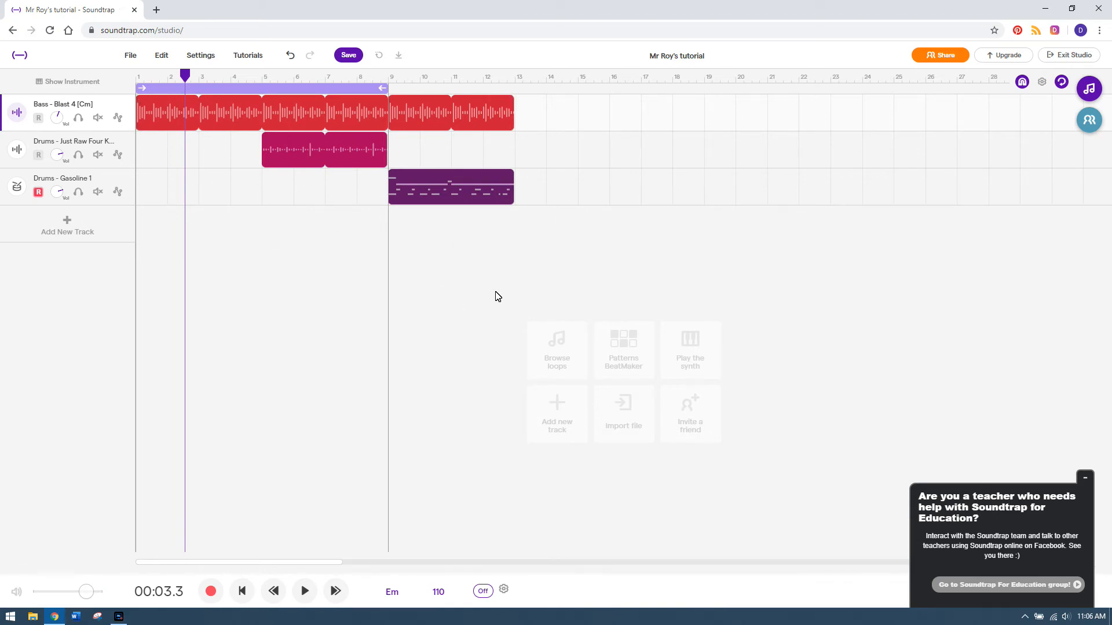
left_click(1098, 94)
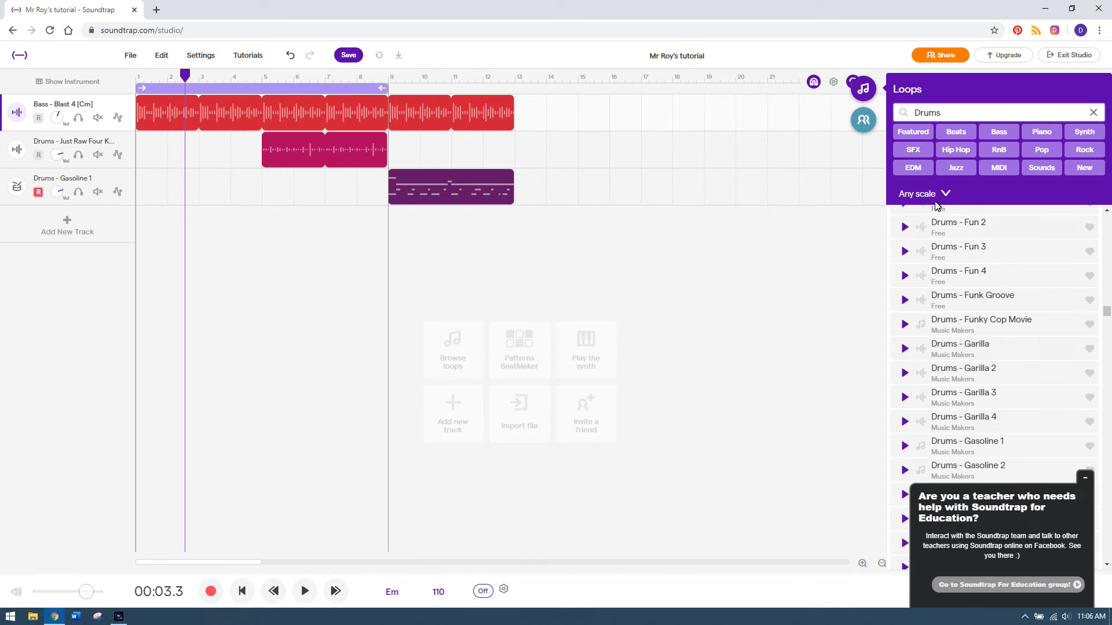
Close the loop library, extend the cycle range to bar 13, turn cycle off, and rewind the playhead
left_click(863, 89)
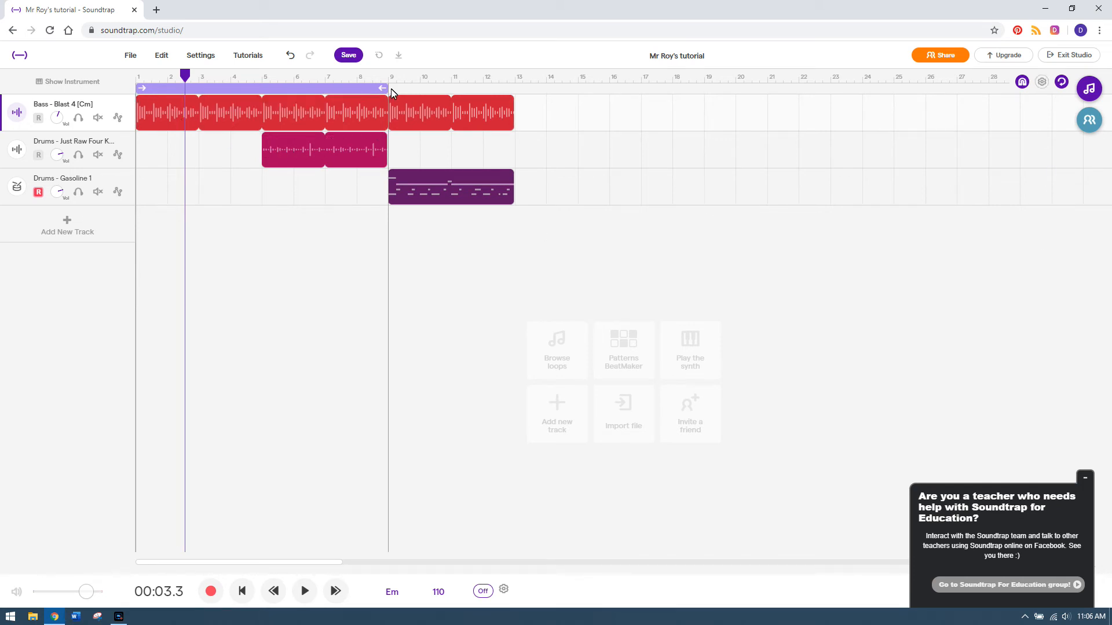
left_click_drag(387, 89, 512, 90)
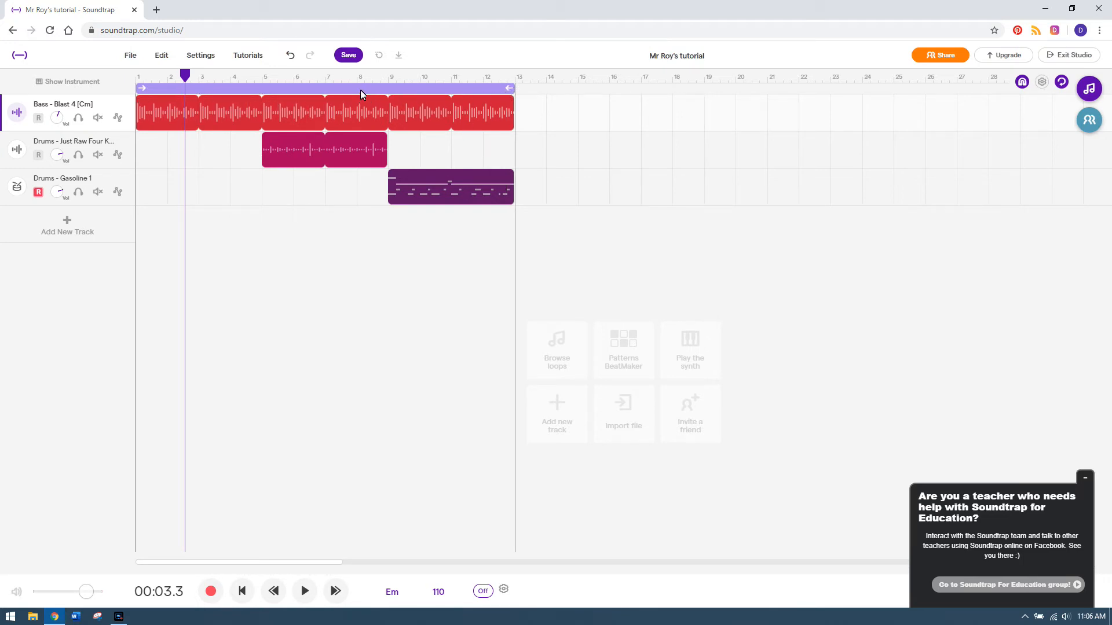
left_click(1065, 83)
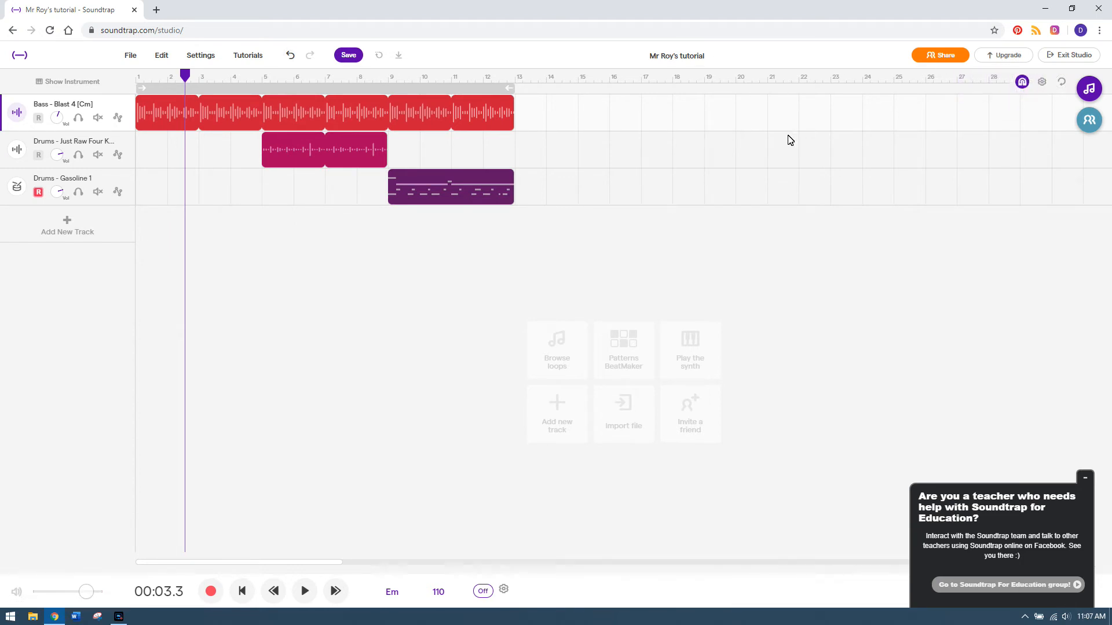
left_click_drag(185, 75, 110, 70)
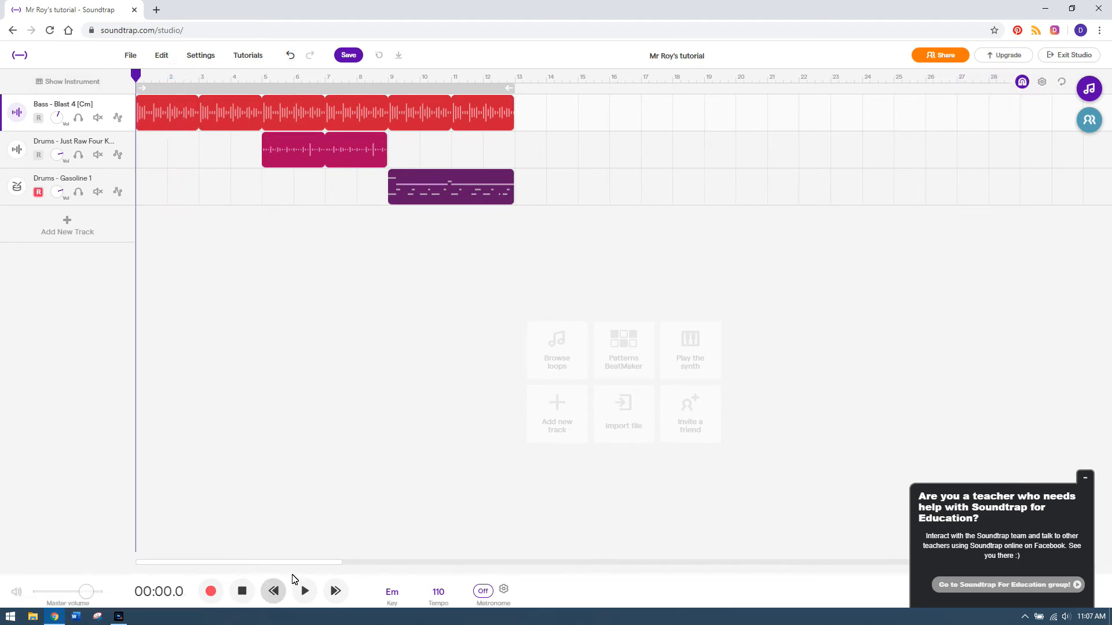
left_click(306, 591)
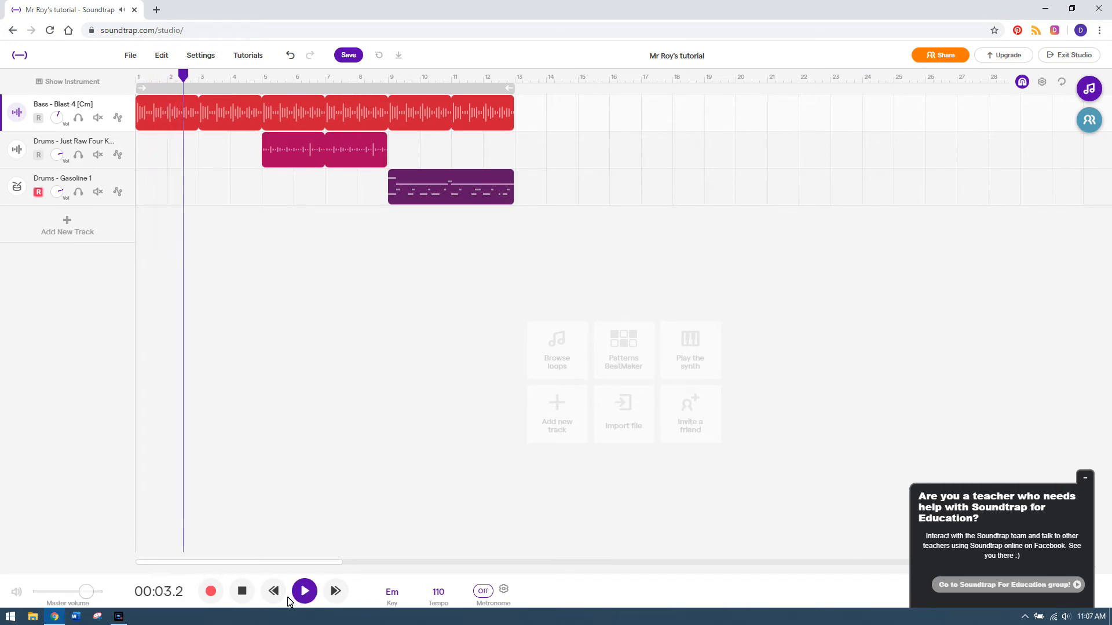
mouse_move(293, 152)
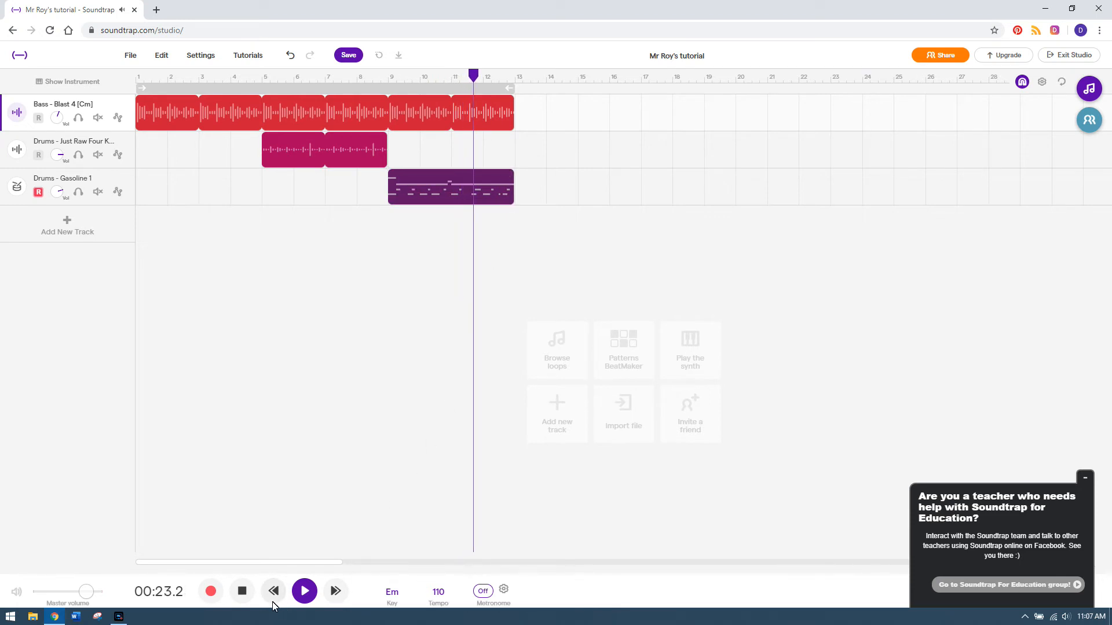
left_click(242, 592)
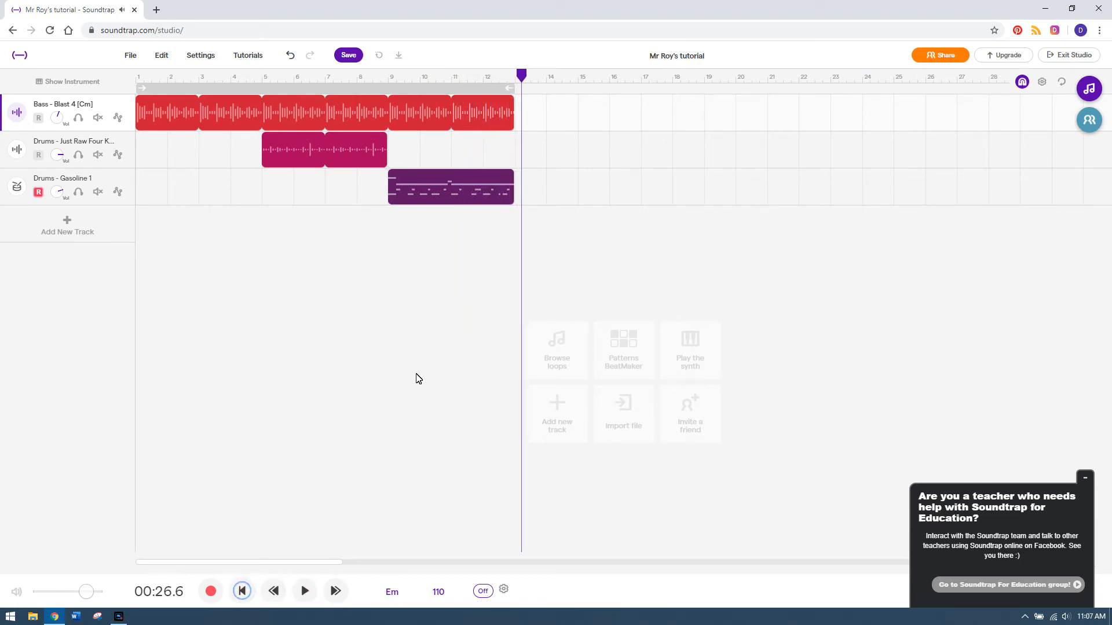
left_click(372, 154)
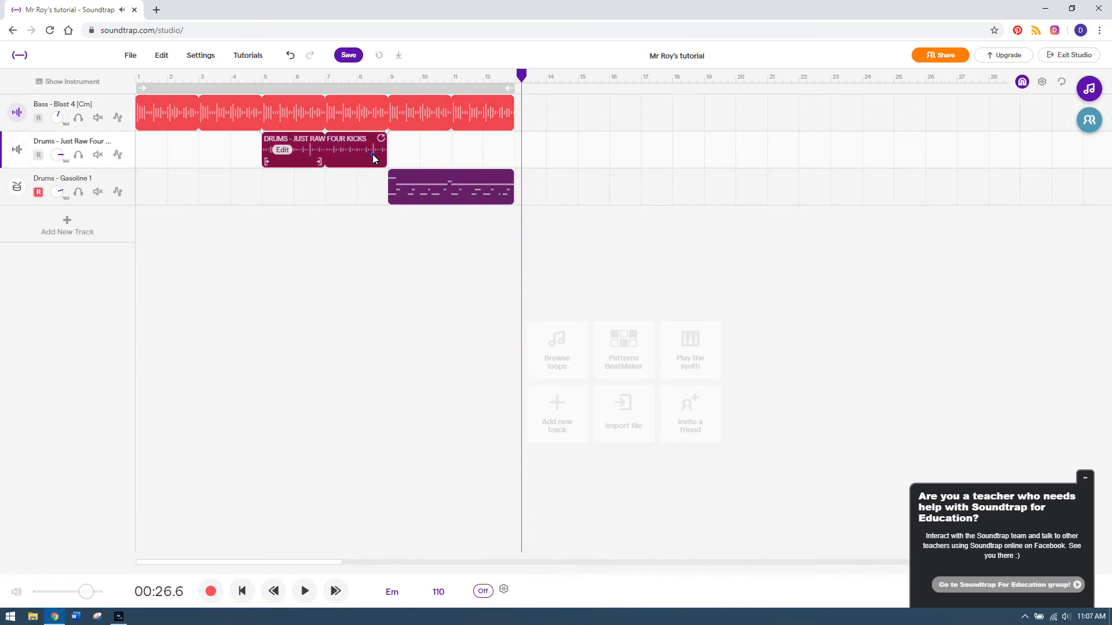
Copy the Four Kicks drum clip and paste it on the drums lane at bar 13
right_click(373, 165)
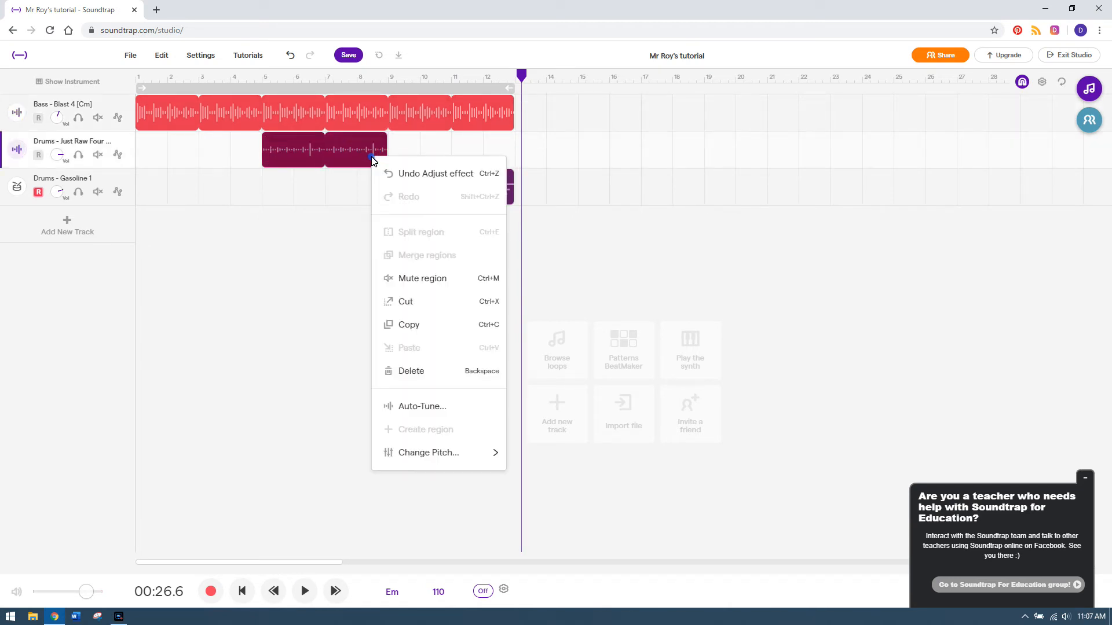
left_click(402, 334)
left_click(514, 74)
right_click(529, 150)
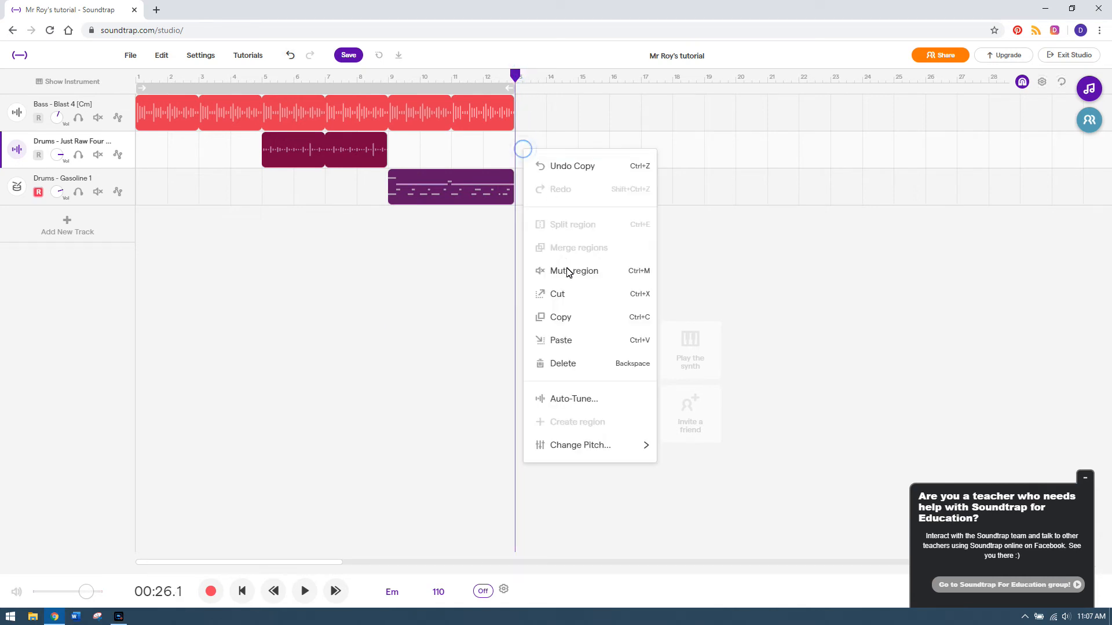
left_click(567, 342)
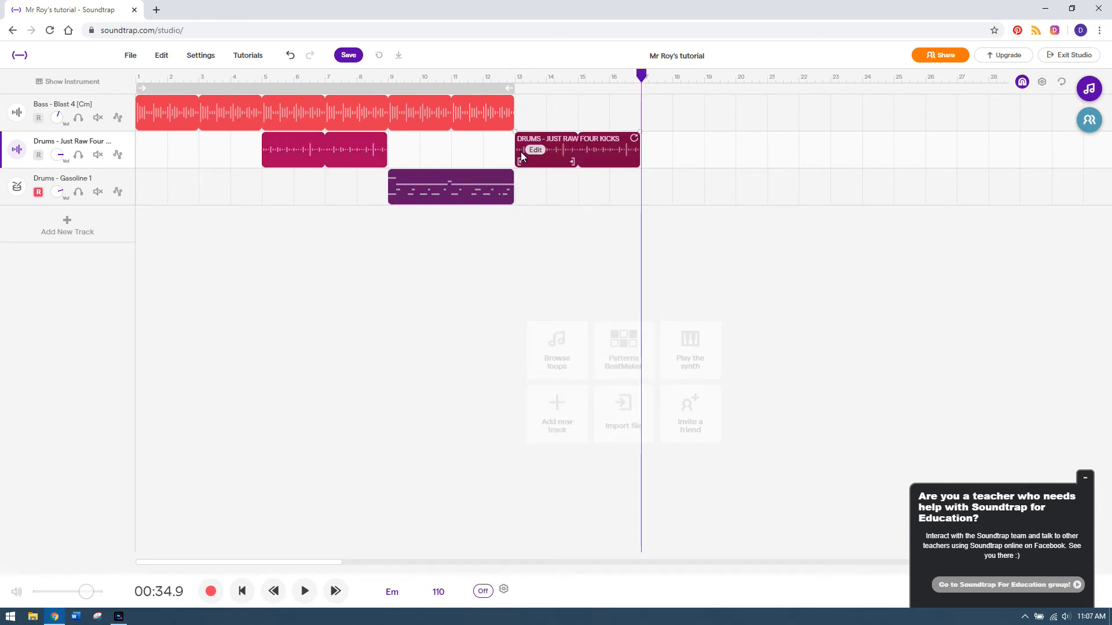
Loop the bass clip out to bar 21, then play from bar 11 and stop
left_click(512, 112)
left_click_drag(509, 102, 763, 105)
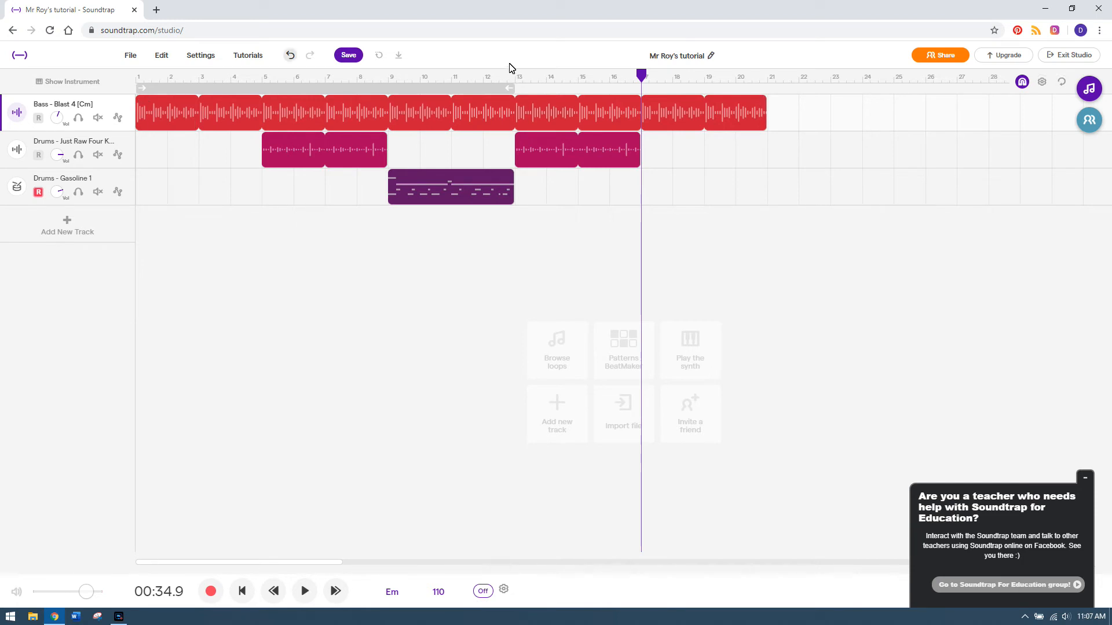
left_click(452, 75)
left_click(305, 591)
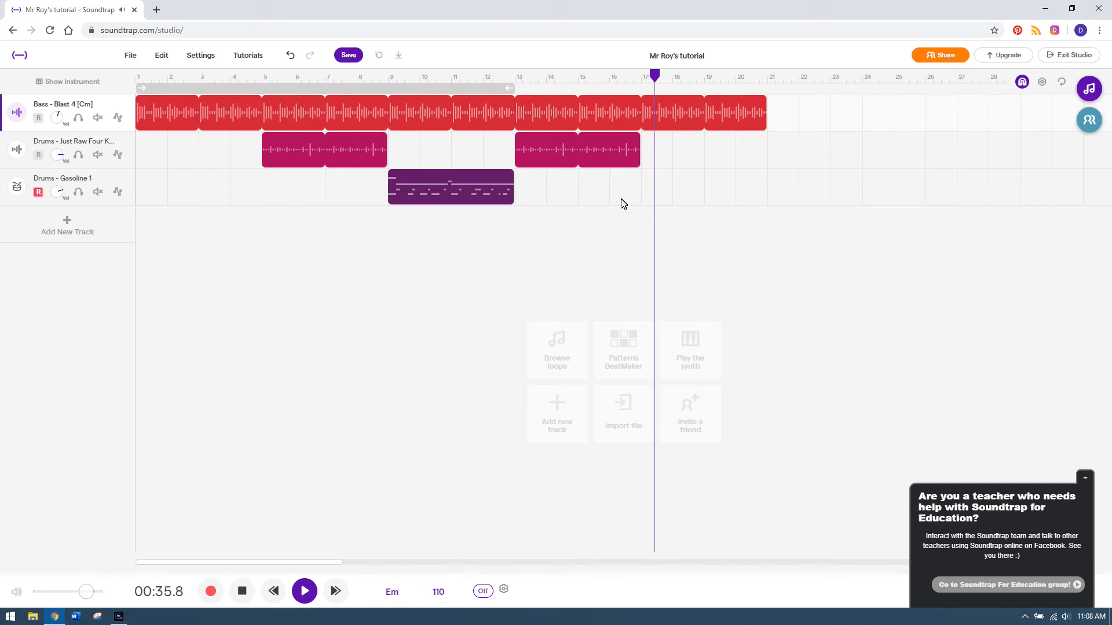
left_click(242, 591)
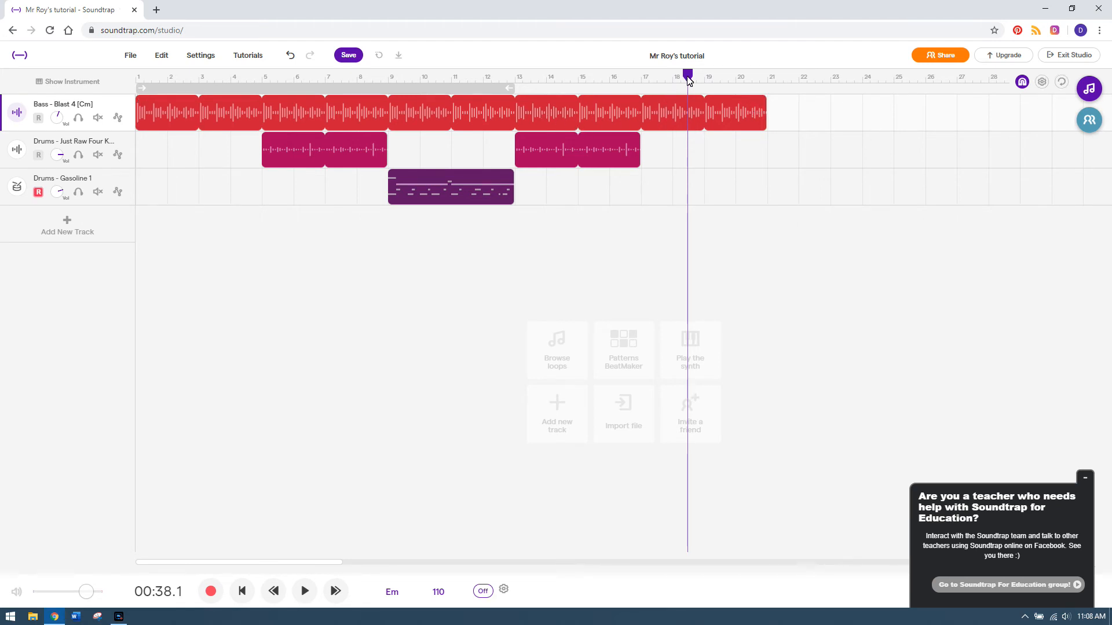
Trim the bass loop back to a single two-bar clip at the song start
mouse_move(688, 78)
left_mouse_down()
mouse_move(633, 80)
mouse_move(657, 91)
left_mouse_up()
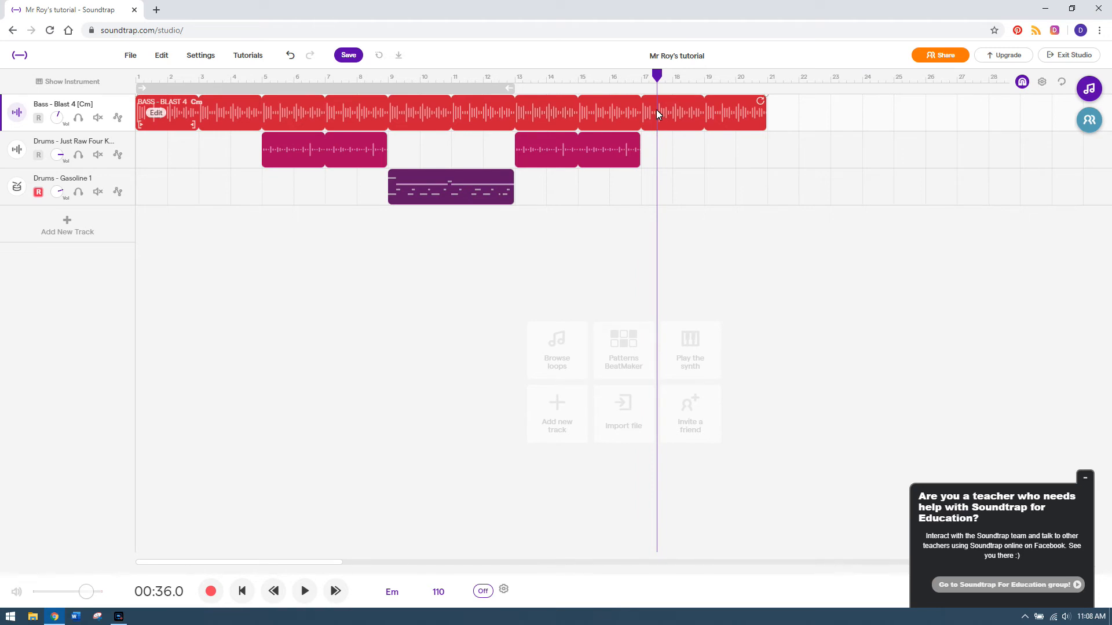
left_click_drag(761, 103, 690, 107)
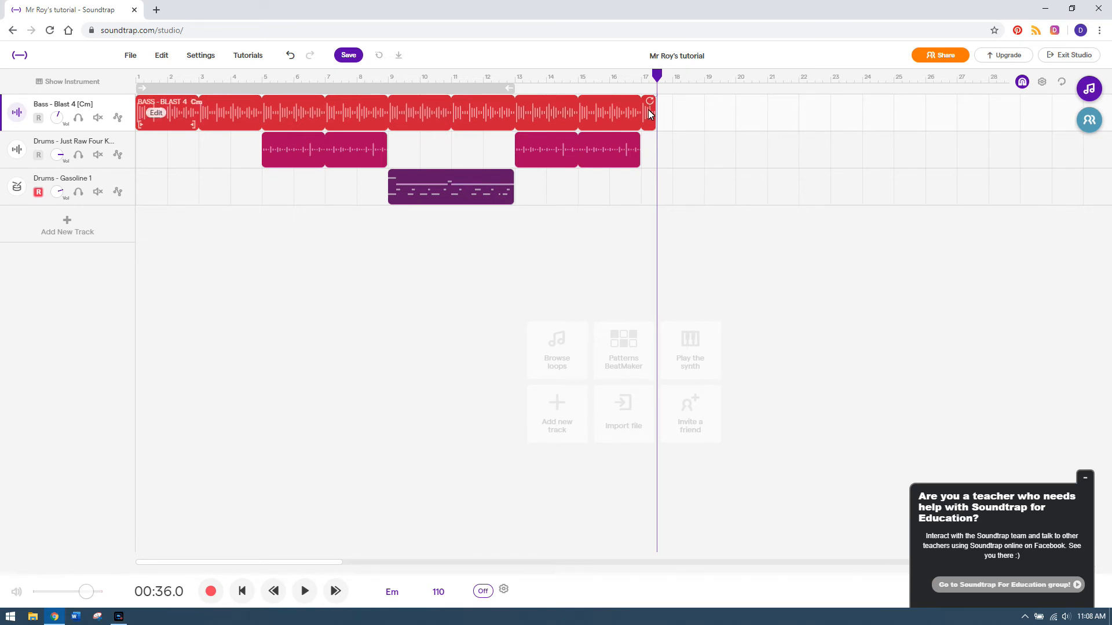
left_click_drag(653, 96, 697, 93)
left_click_drag(608, 107, 341, 128)
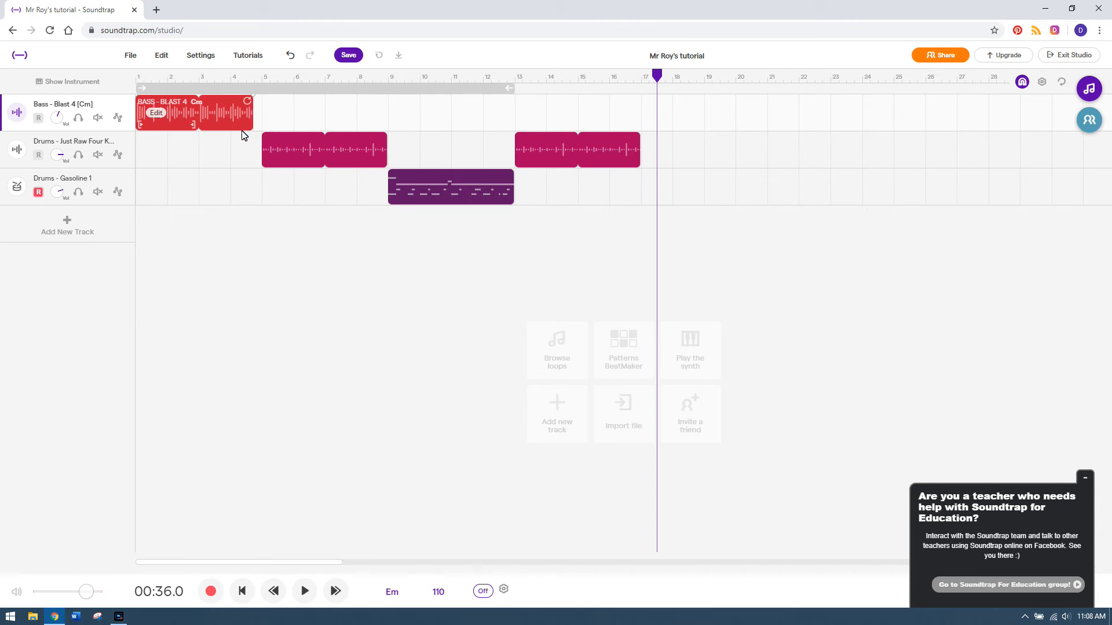
left_click_drag(243, 135, 194, 140)
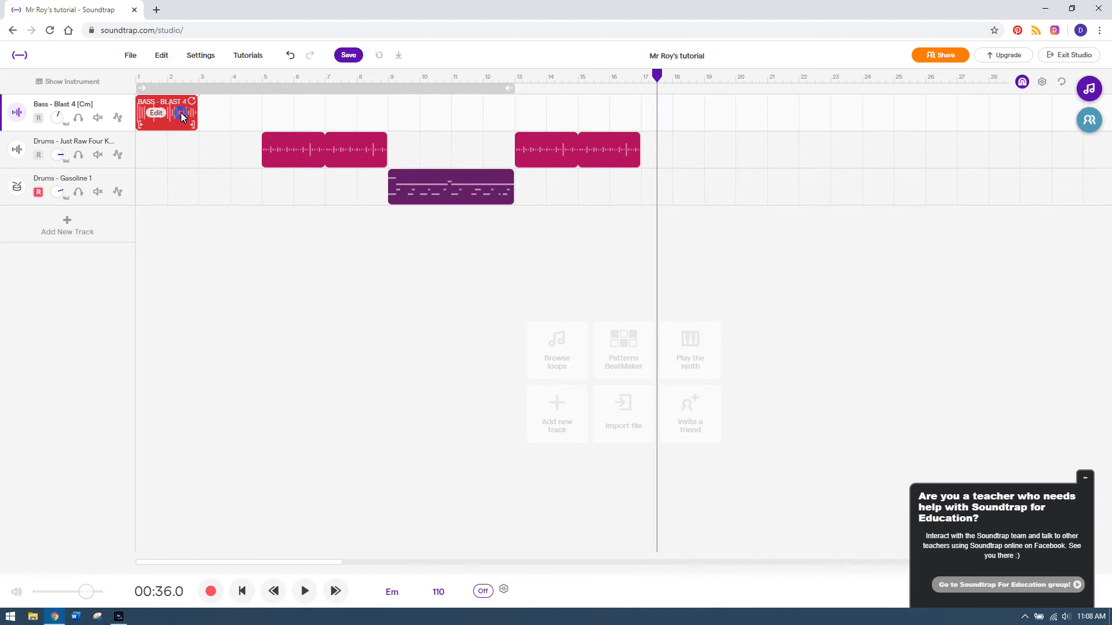
Copy the bass clip and paste a copy at bar 3
right_click(187, 115)
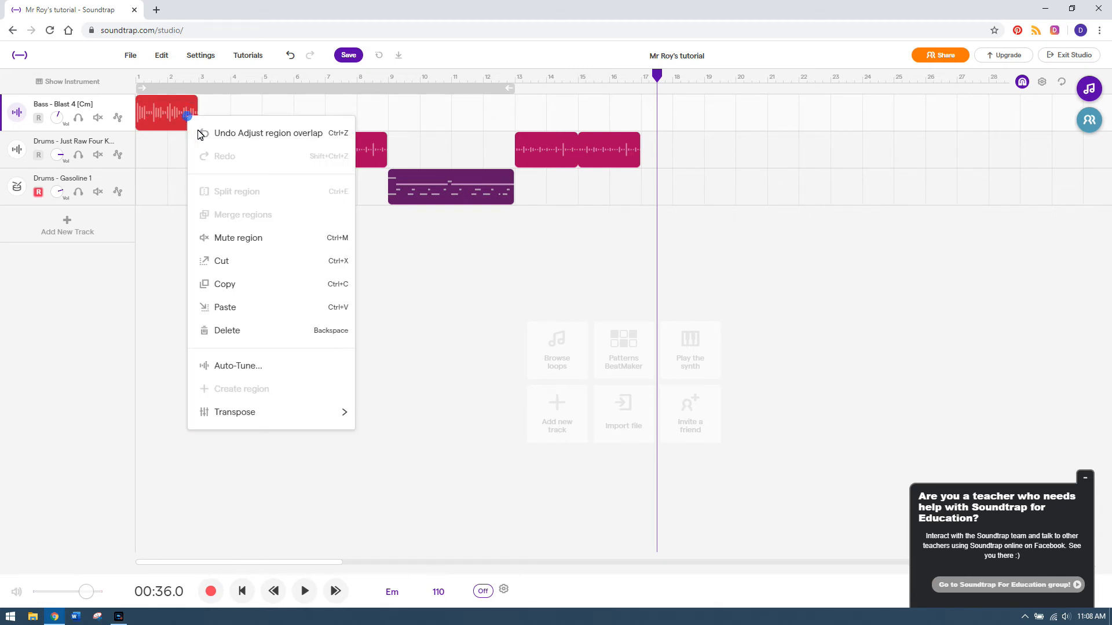
left_click(217, 280)
left_click(201, 96)
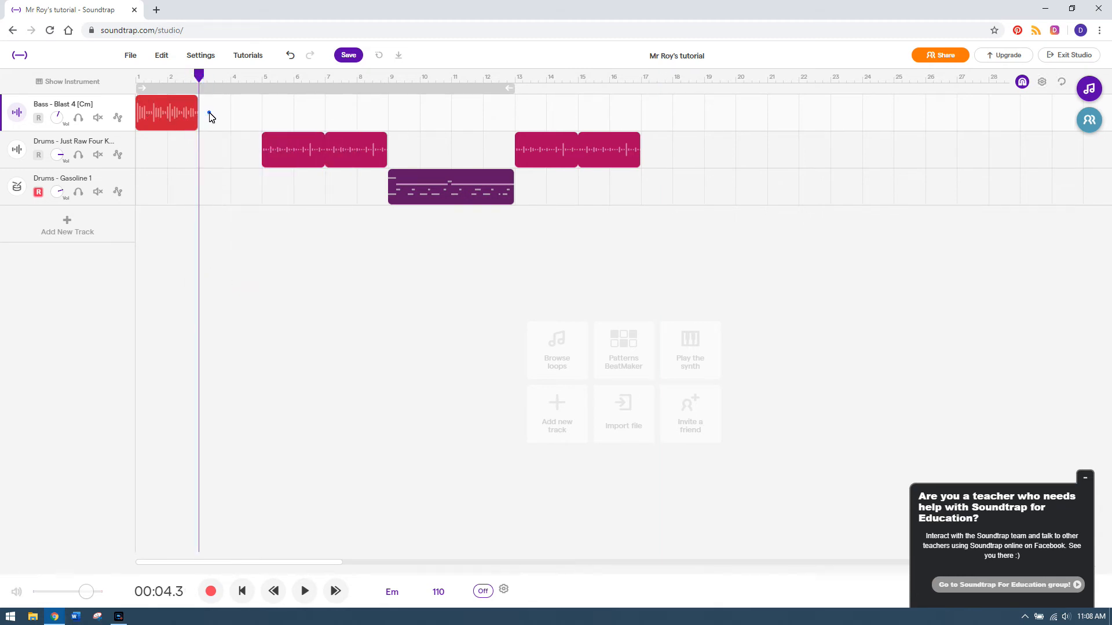
right_click(209, 113)
left_click(243, 304)
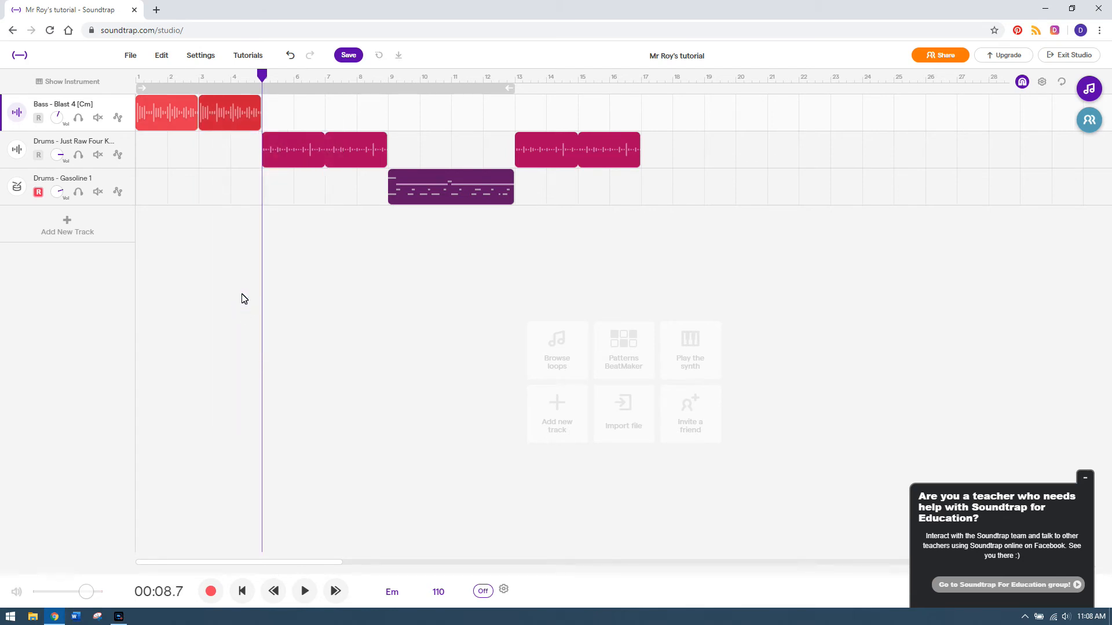
Paste further bass copies at bars 5 and 7, then select the bass clips
right_click(238, 103)
left_click(311, 99)
right_click(285, 108)
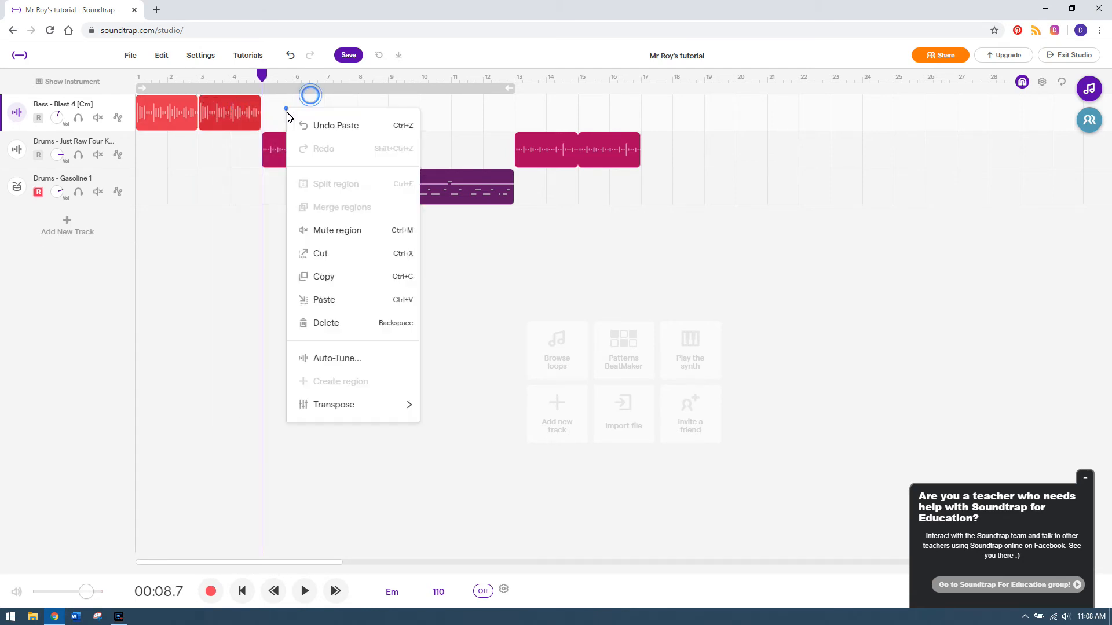
left_click(322, 302)
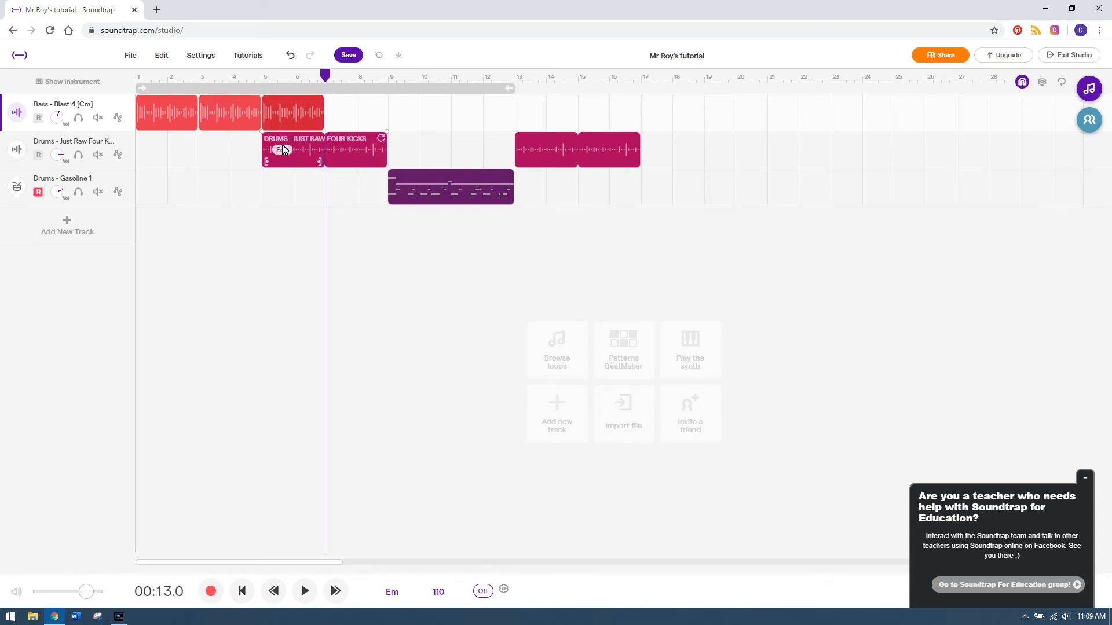
key("ctrl+v")
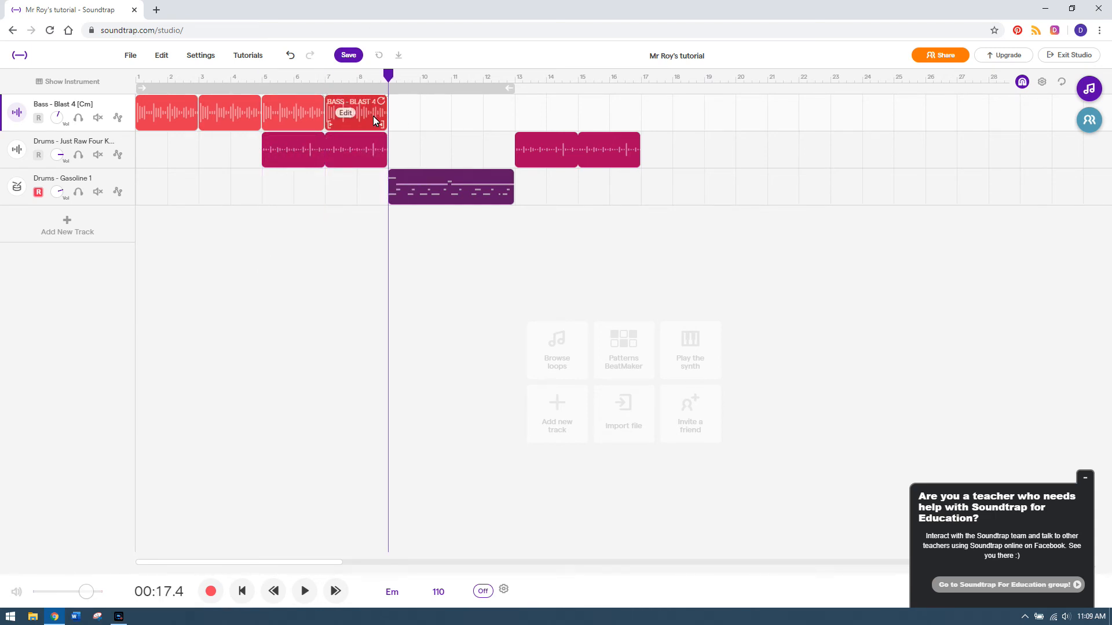
left_click(186, 112)
left_click(311, 110)
left_click_drag(390, 80, 578, 96)
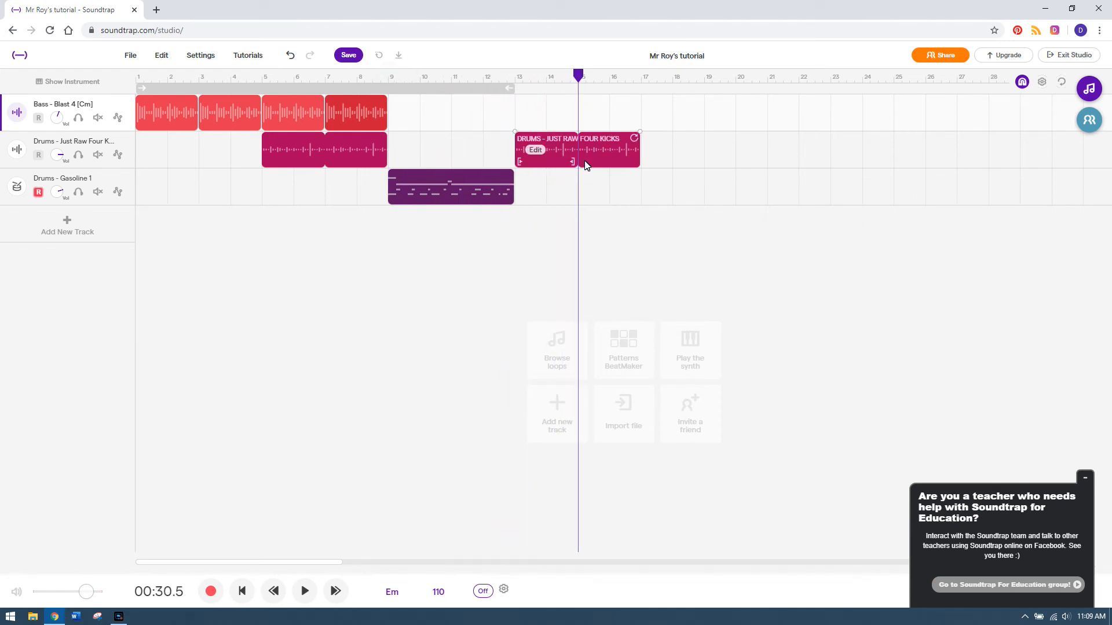
right_click(581, 149)
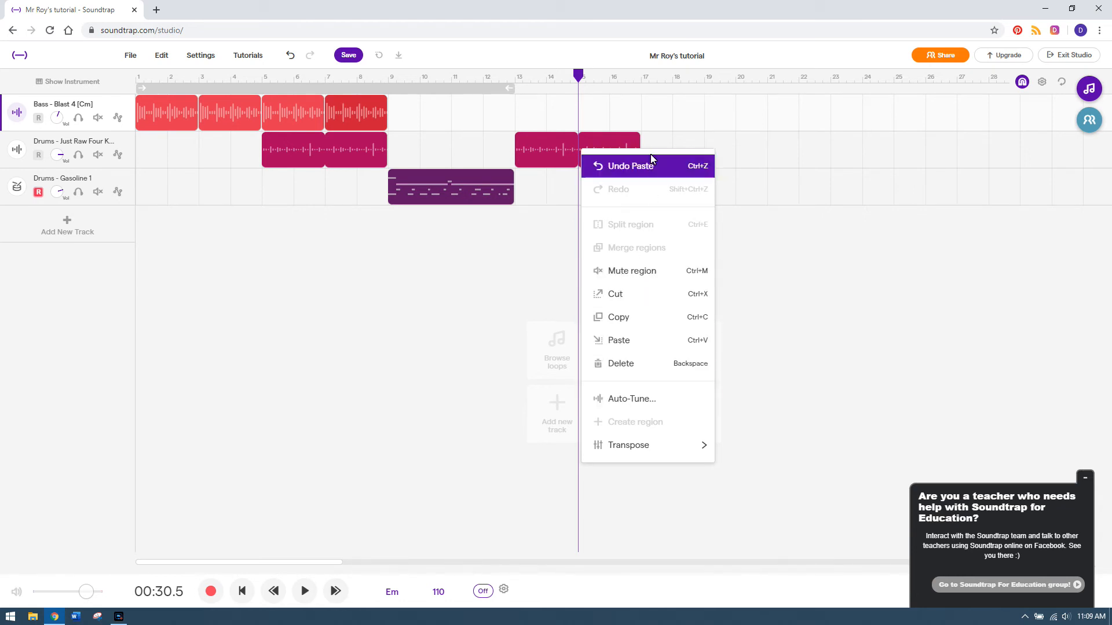
left_click(803, 294)
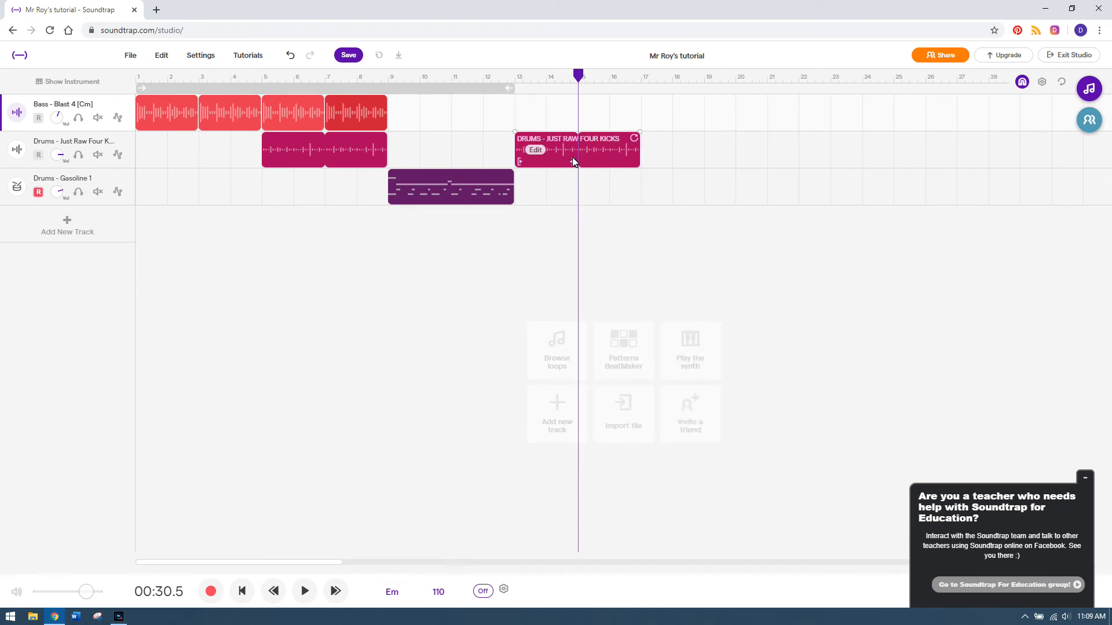
right_click(553, 151)
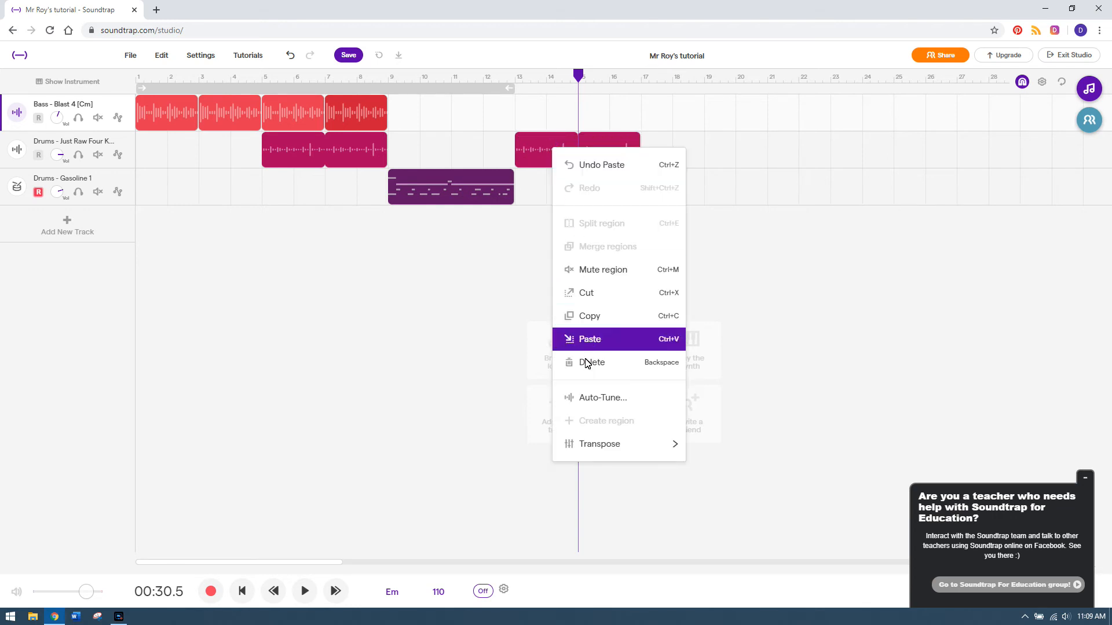
left_click(822, 214)
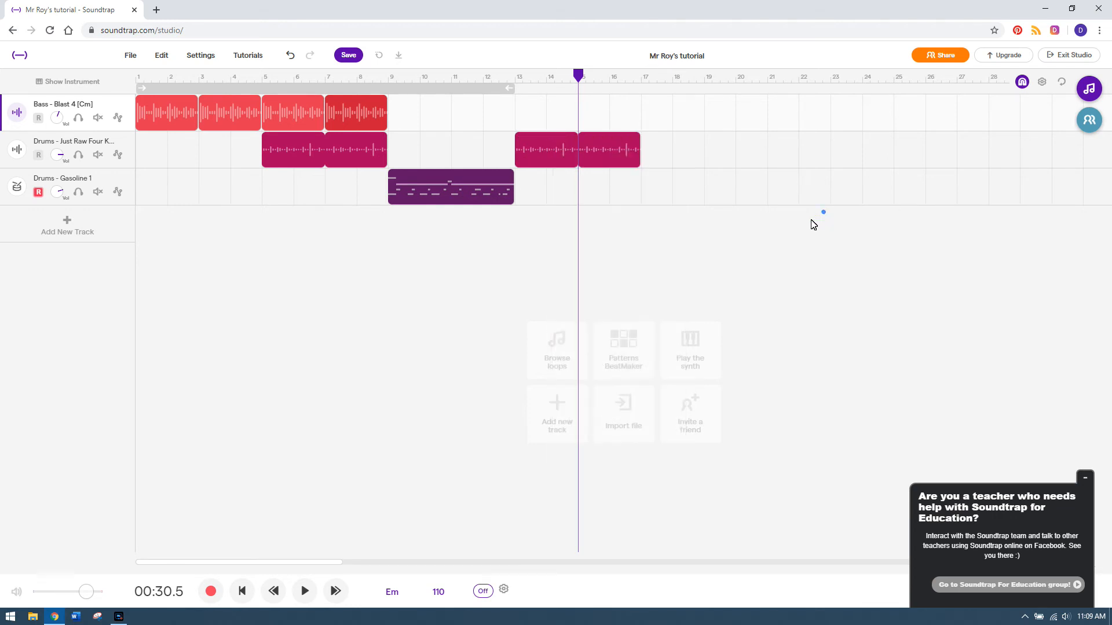
left_click(593, 150)
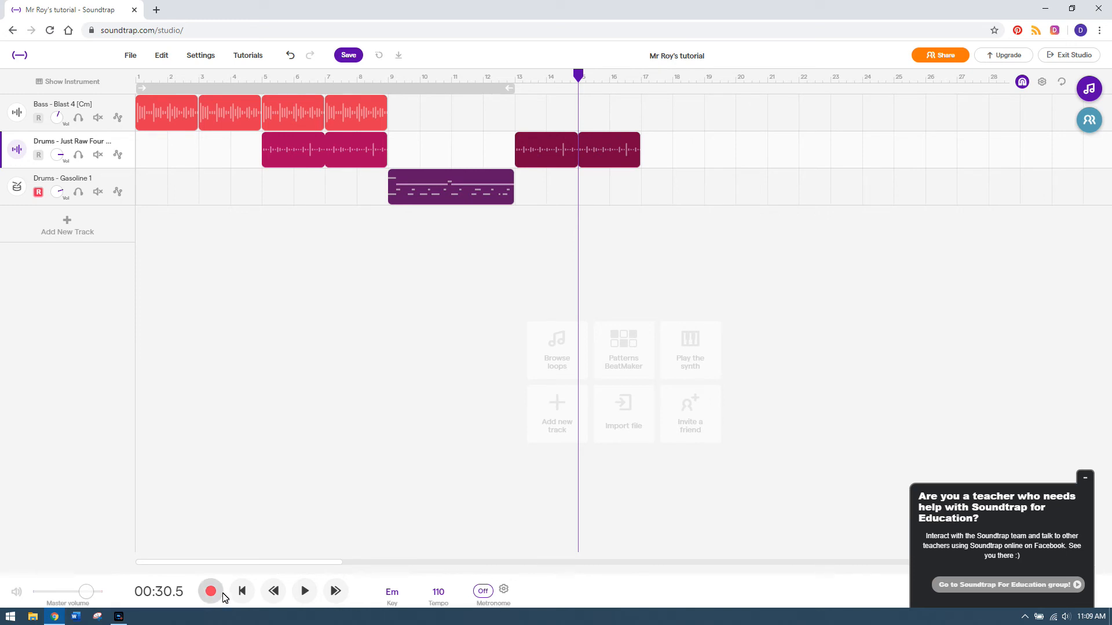
right_click(591, 149)
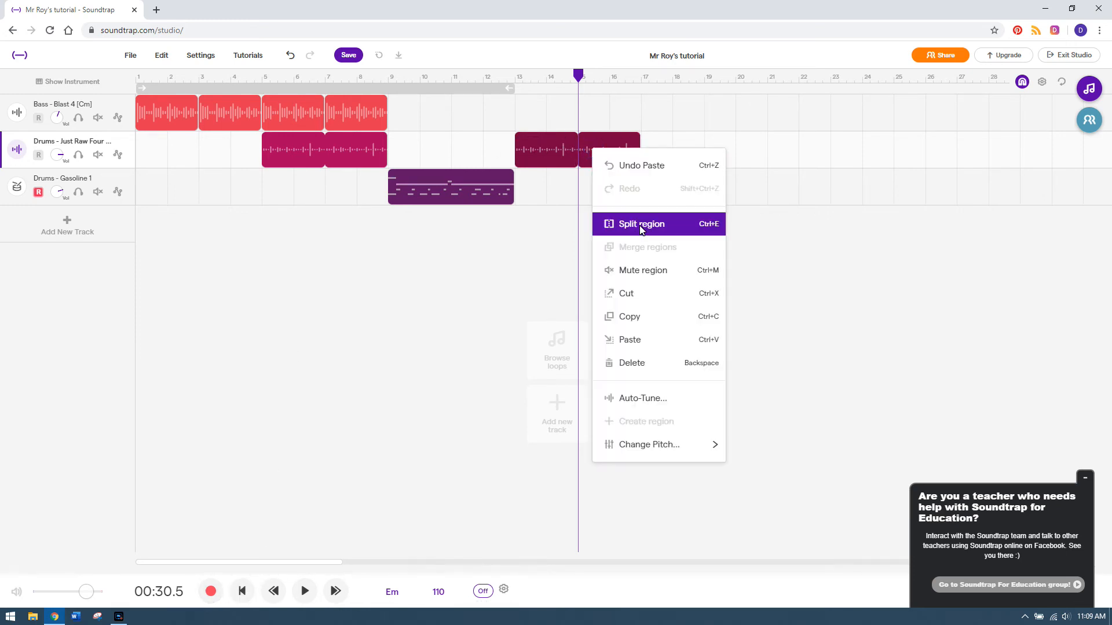
left_click(640, 226)
left_click(584, 215)
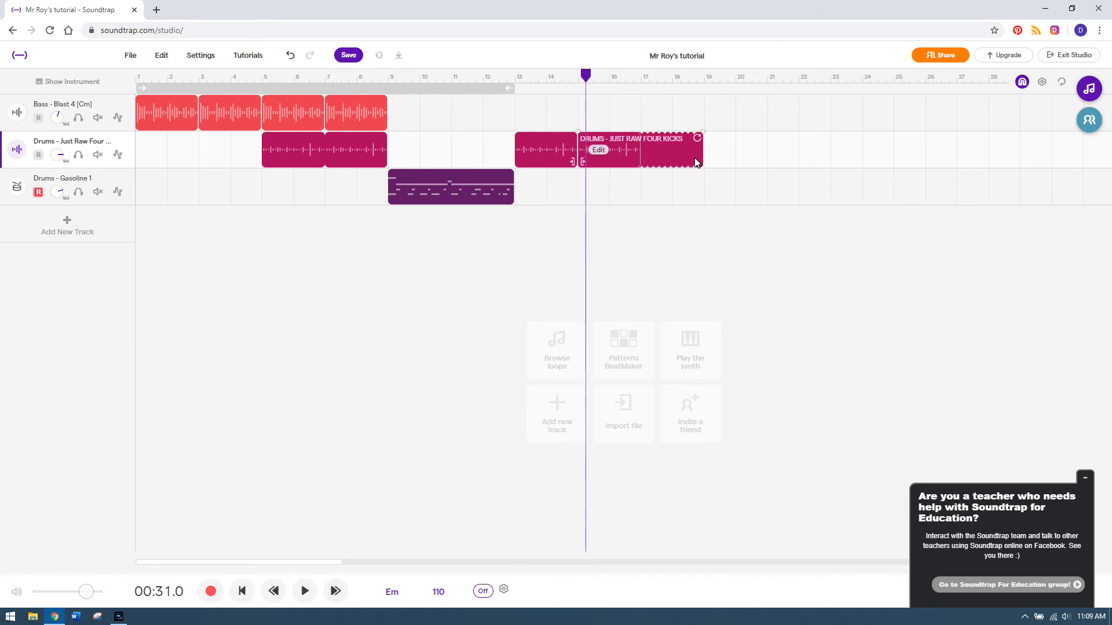
left_click_drag(700, 146, 730, 147)
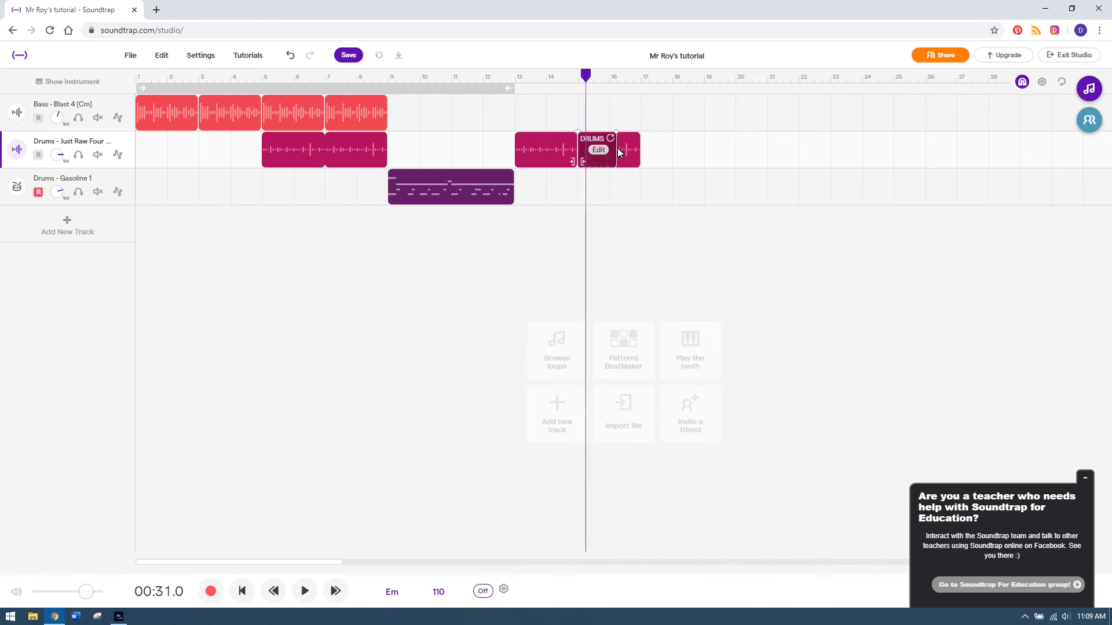
left_click_drag(614, 147, 660, 174)
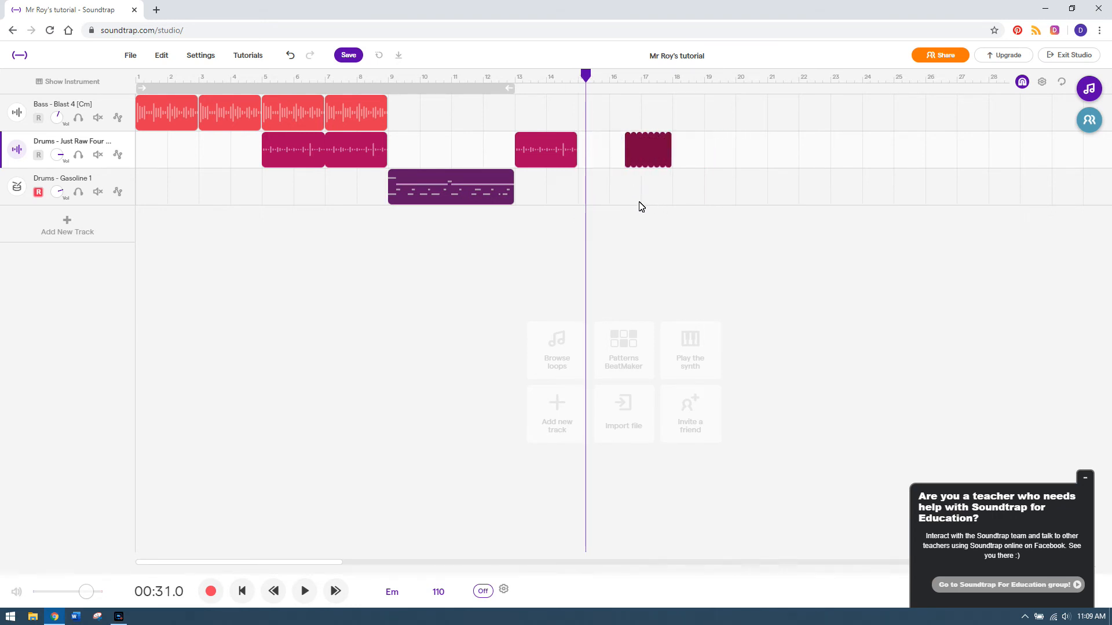
key("ctrl+z")
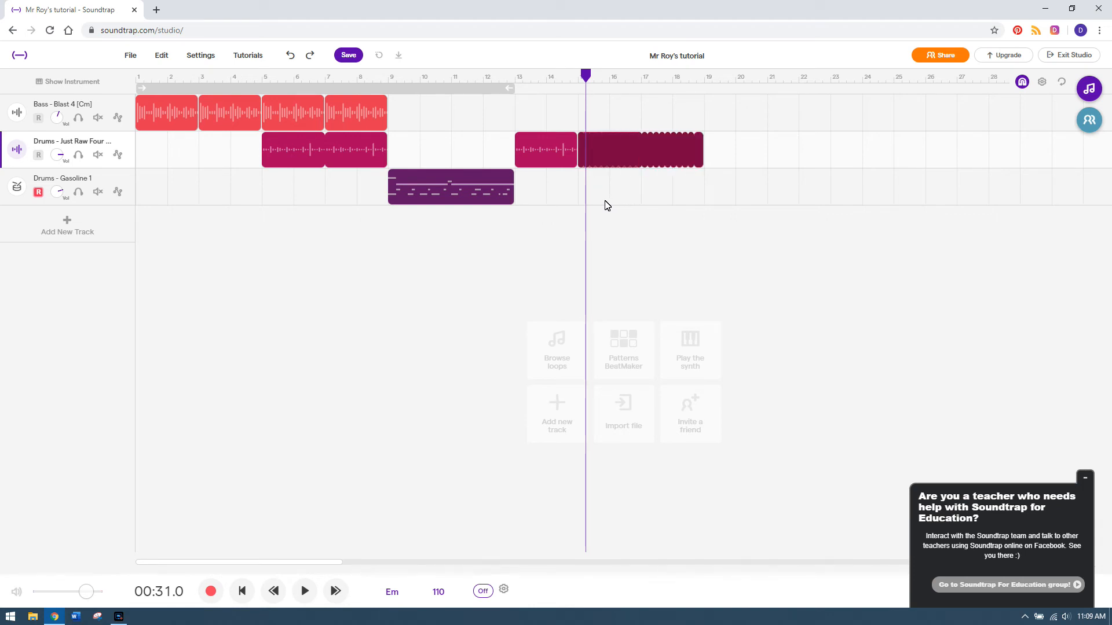
left_click_drag(586, 74, 578, 74)
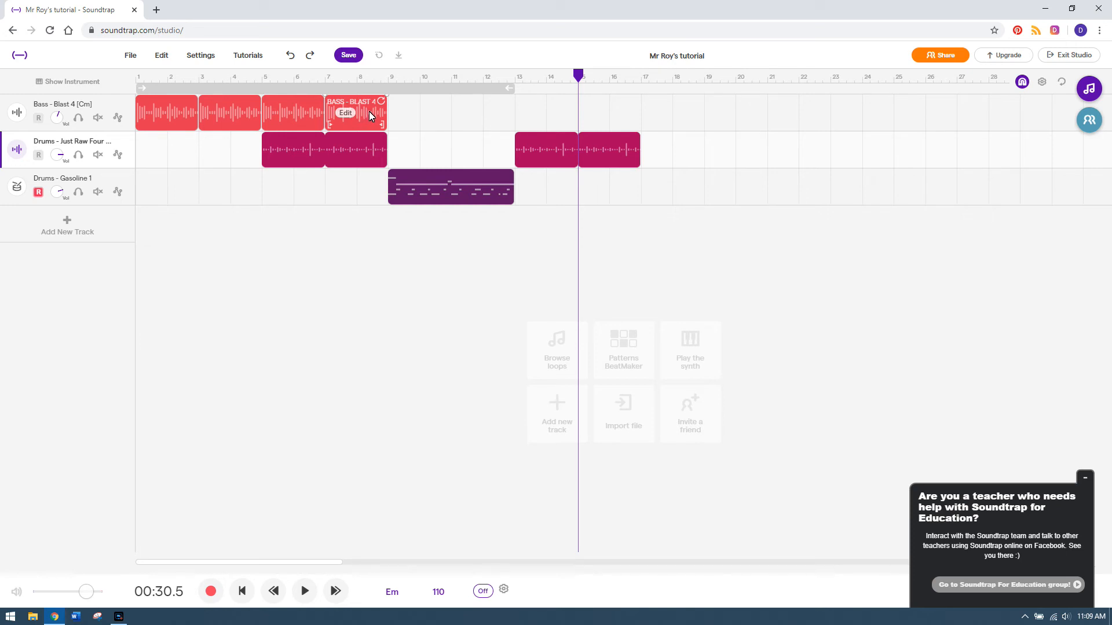
Copy the Bass clip out to bar 17 and trim the final clip to a short tail
left_click_drag(371, 117, 679, 113)
left_click(578, 116)
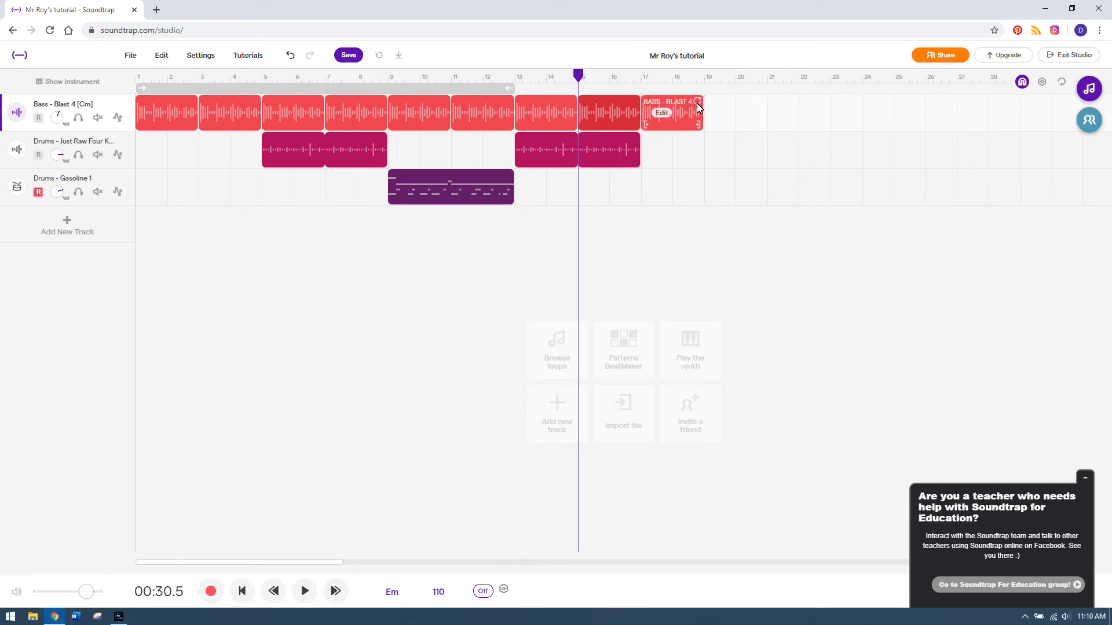
left_click(697, 103)
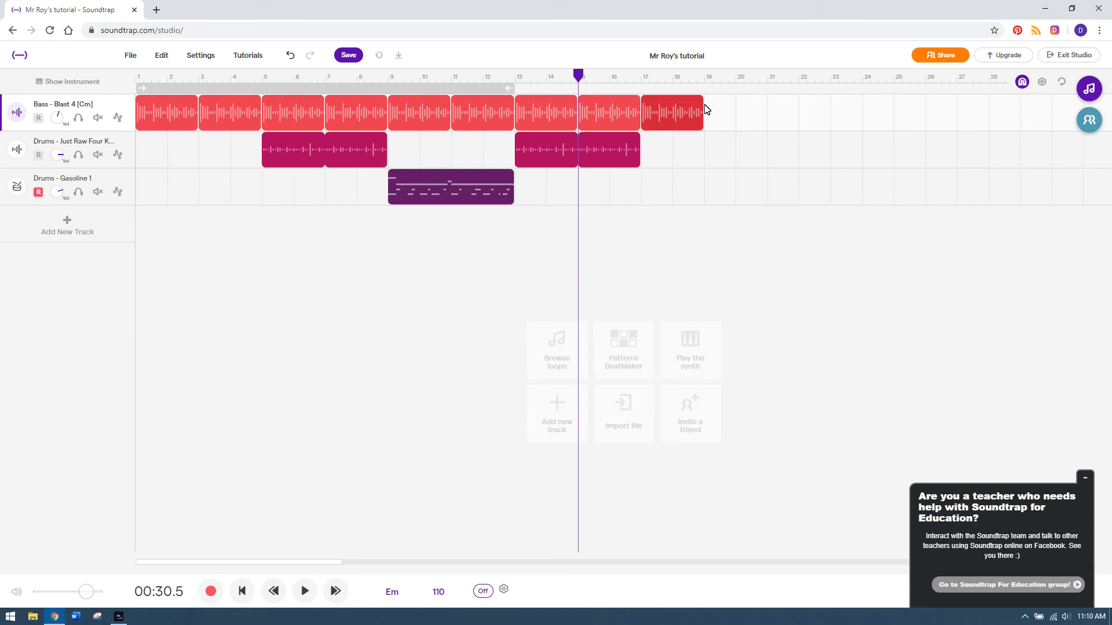
mouse_move(697, 103)
left_mouse_down()
mouse_move(780, 104)
mouse_move(694, 103)
left_mouse_up()
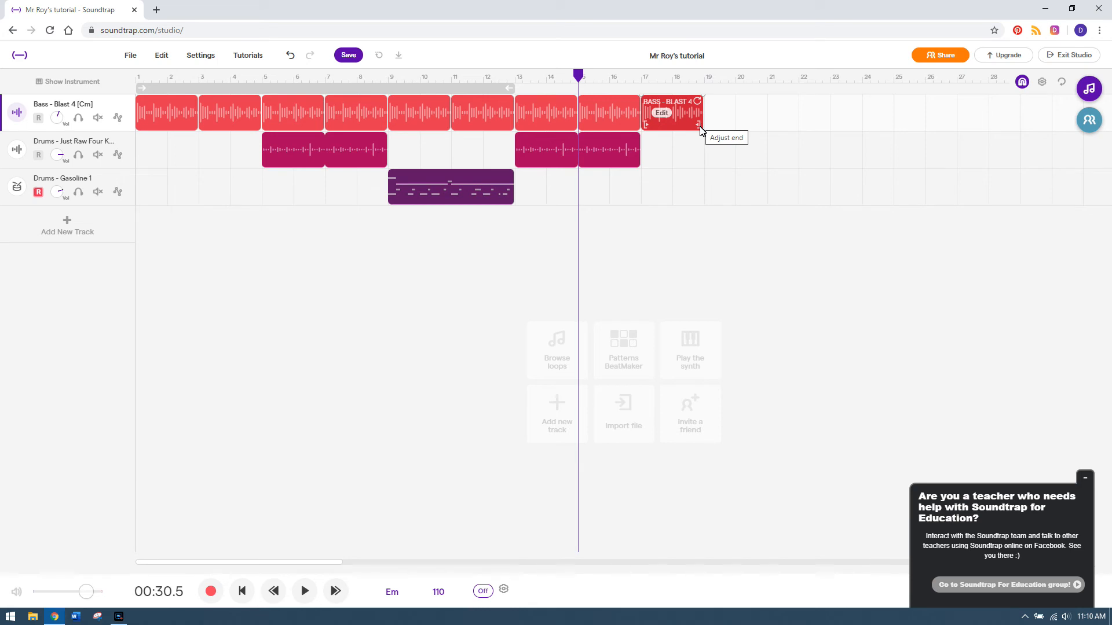
left_click_drag(699, 125, 655, 134)
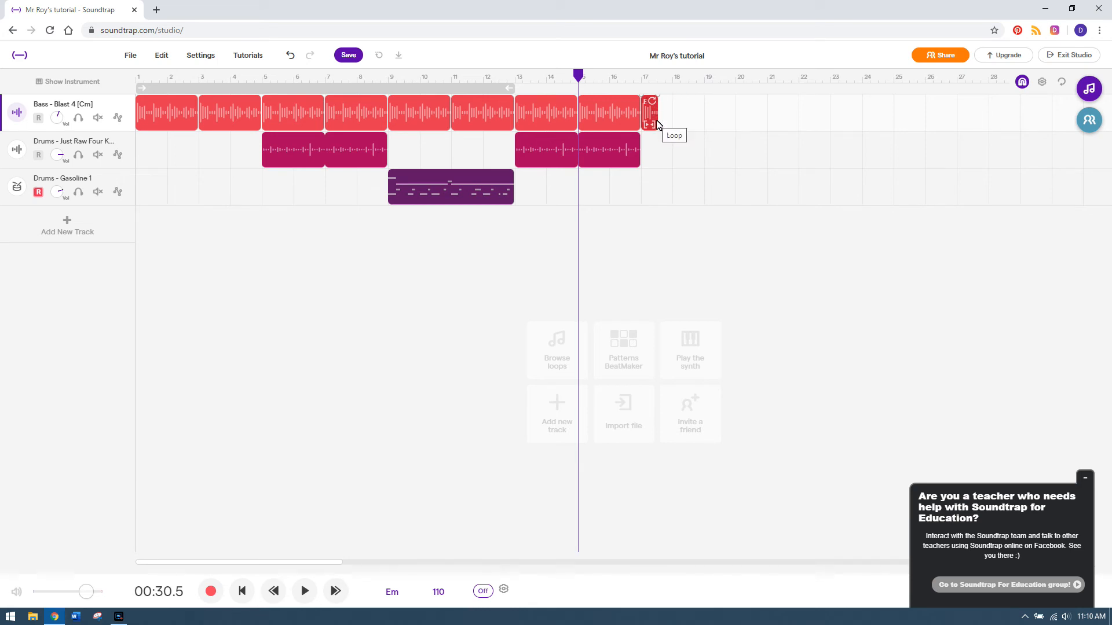
Play from bar 13 to check the bass, then collapse the teacher help popup
left_click(516, 77)
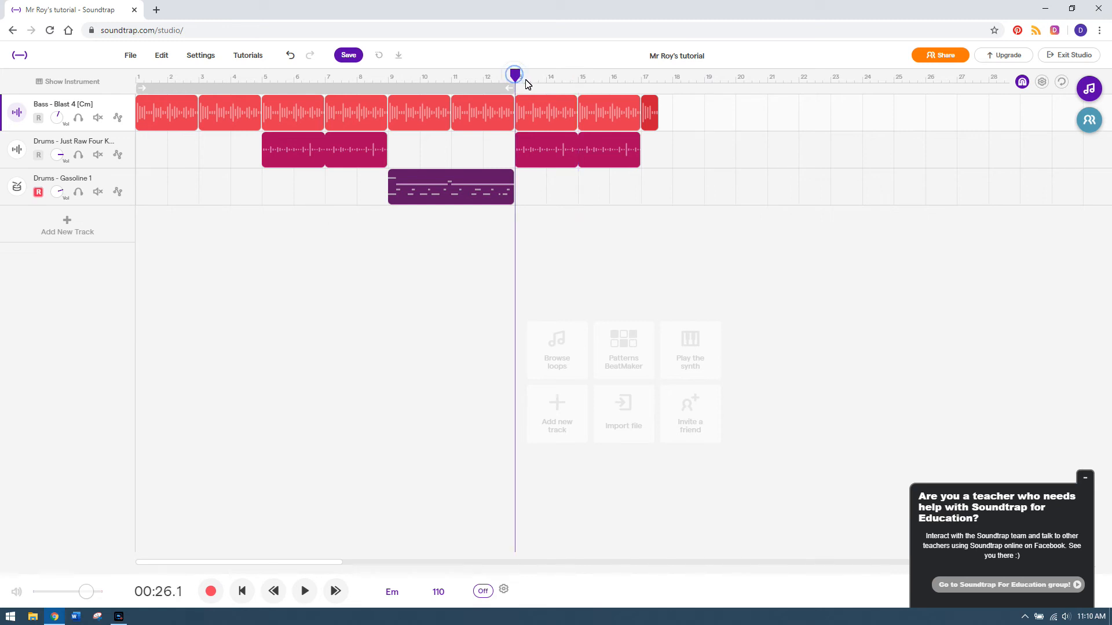
left_click(305, 591)
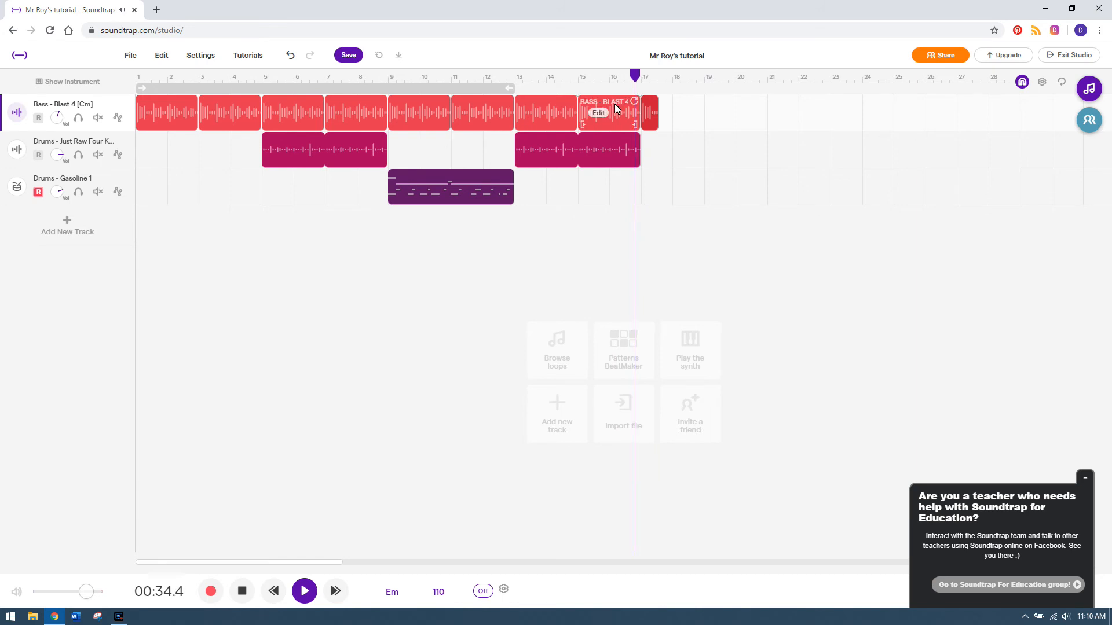
key("space")
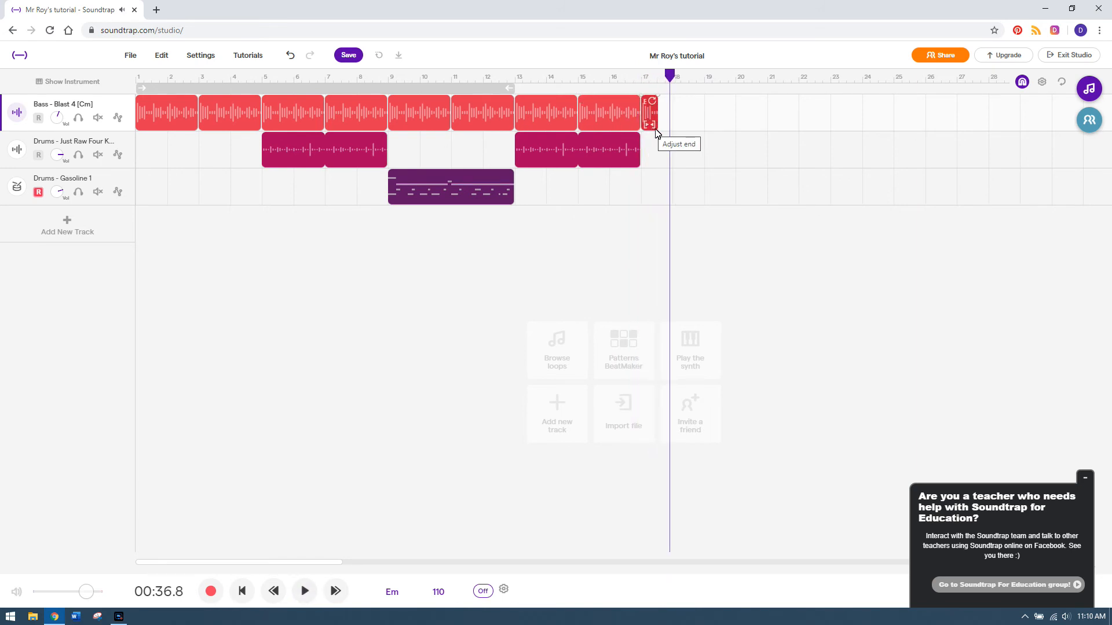
left_click(1089, 478)
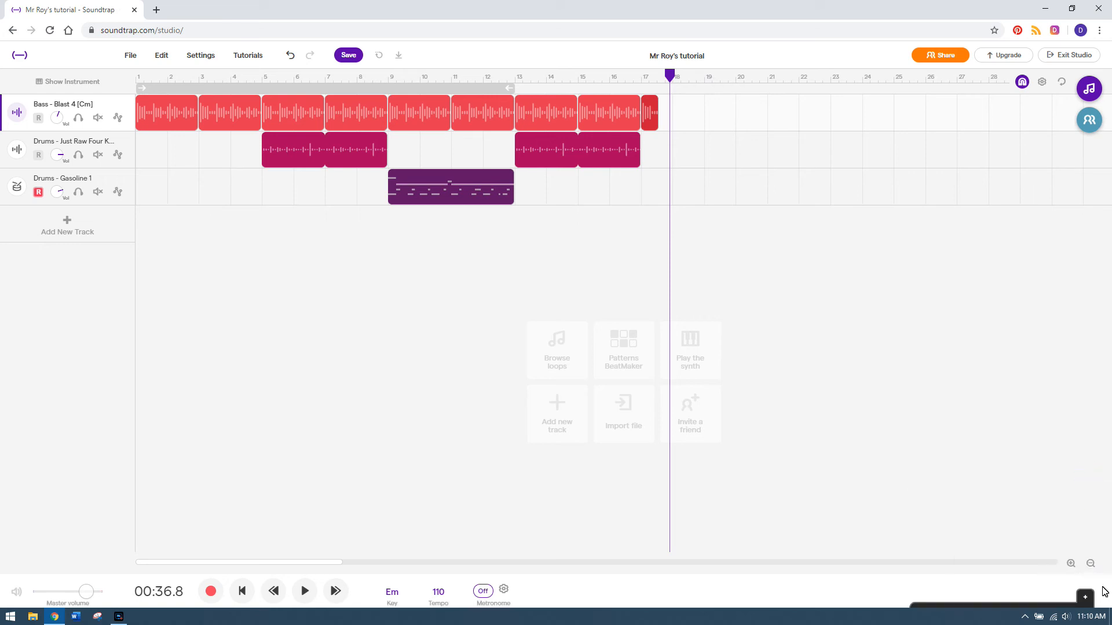
Zoom in and drag the last Bass clip's right edge left to shorten its tail
left_click(1071, 564)
left_click(1071, 563)
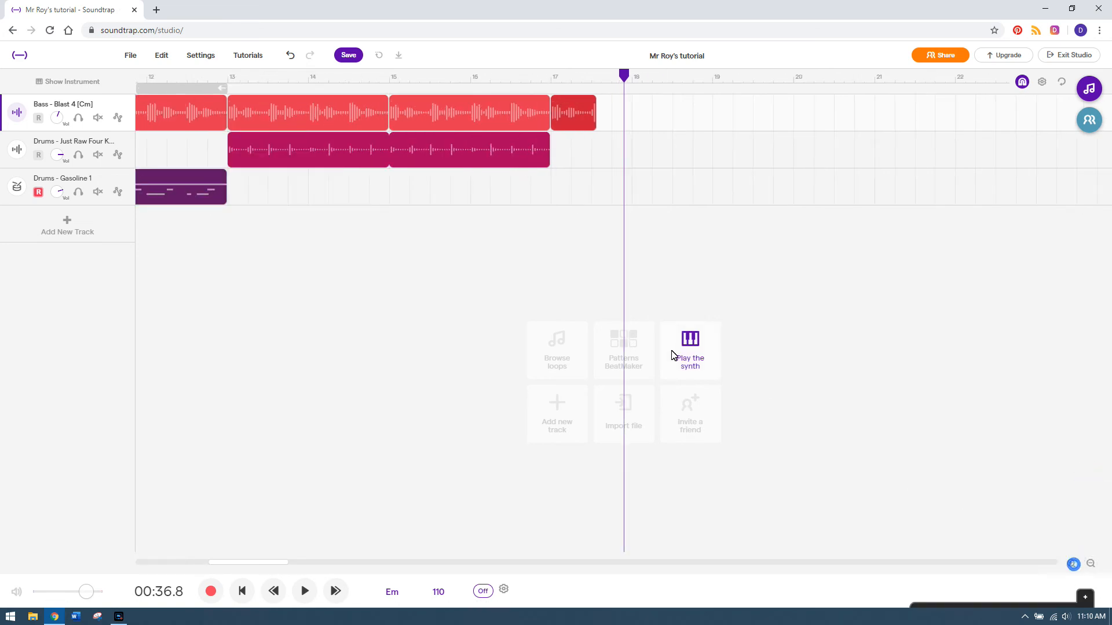
scroll(600, 184, "up", 5)
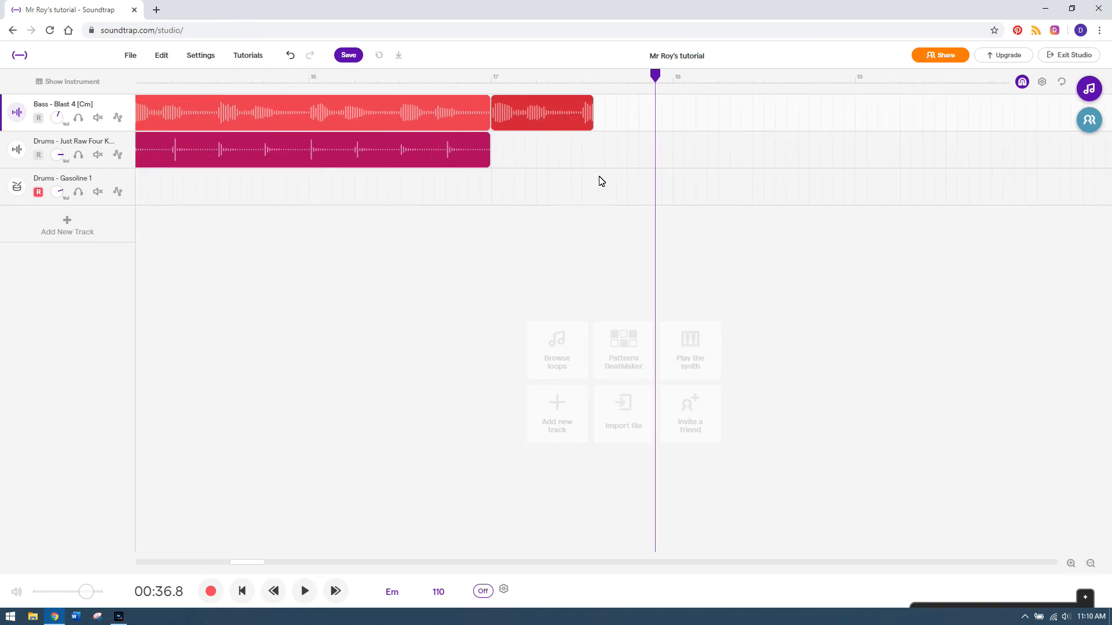
scroll(600, 184, "down", 8)
scroll(600, 184, "up", 4)
scroll(600, 184, "up", 4)
scroll(599, 184, "down", 4)
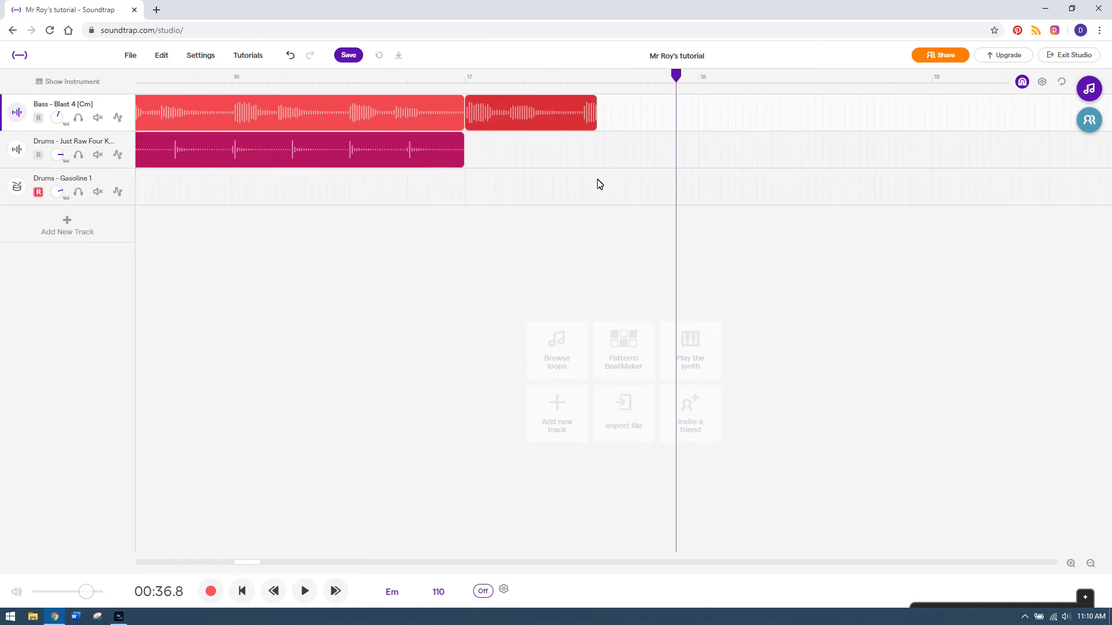
scroll(600, 184, "up", 6)
scroll(600, 184, "down", 2)
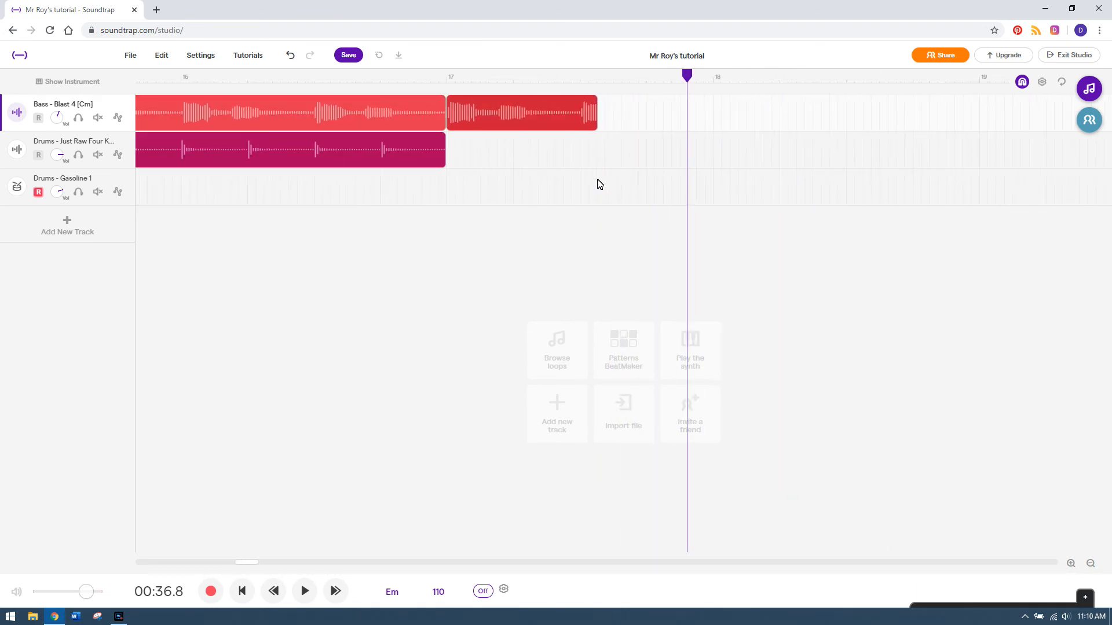
scroll(600, 184, "up", 2)
mouse_move(274, 125)
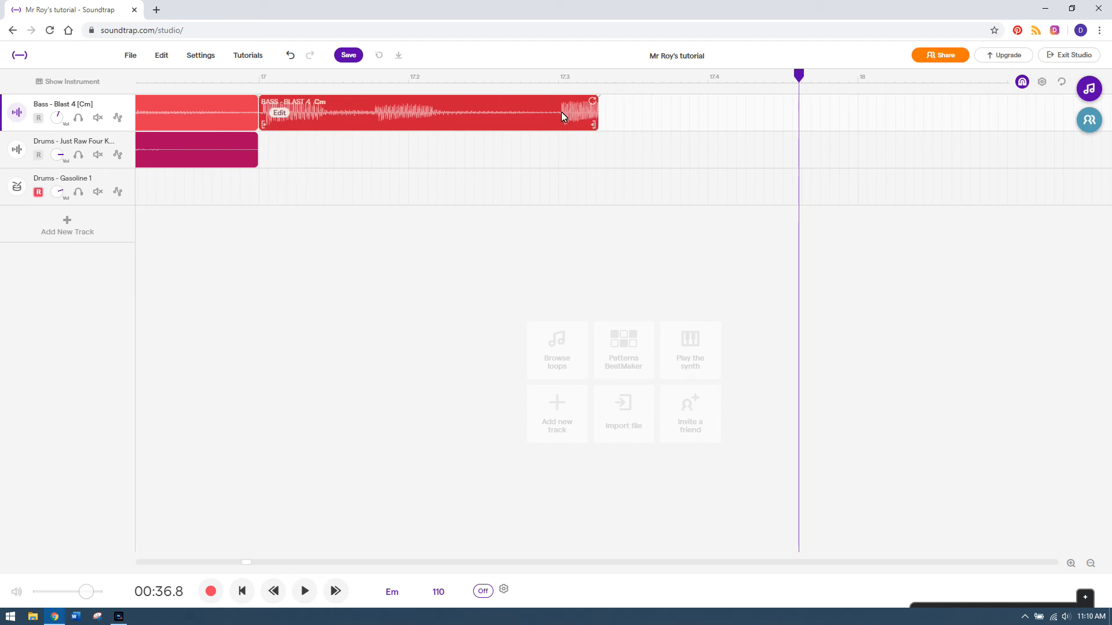
left_click_drag(598, 128, 560, 127)
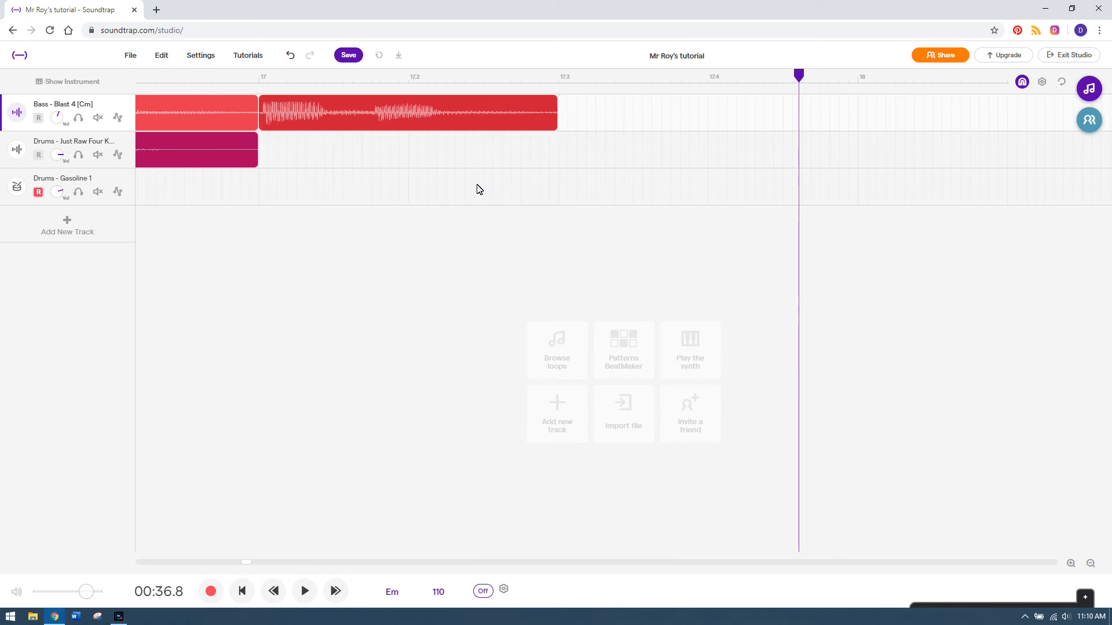
Zoom back out, play from bar 15 to check, stop, and scroll back to bar 1
scroll(478, 189, "down", 5)
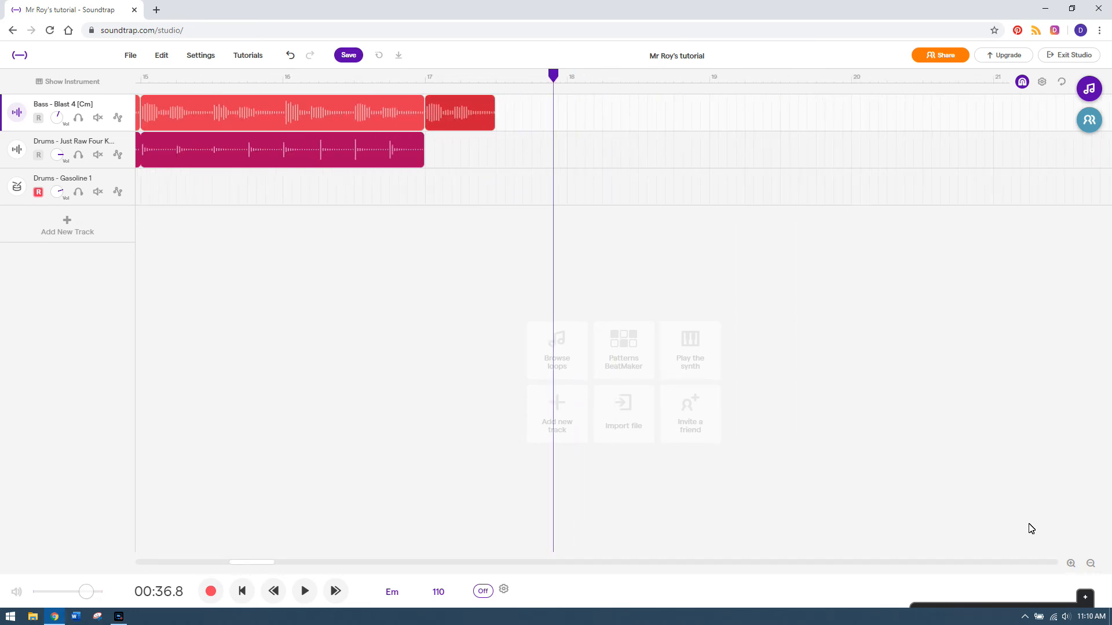
left_click(1091, 563)
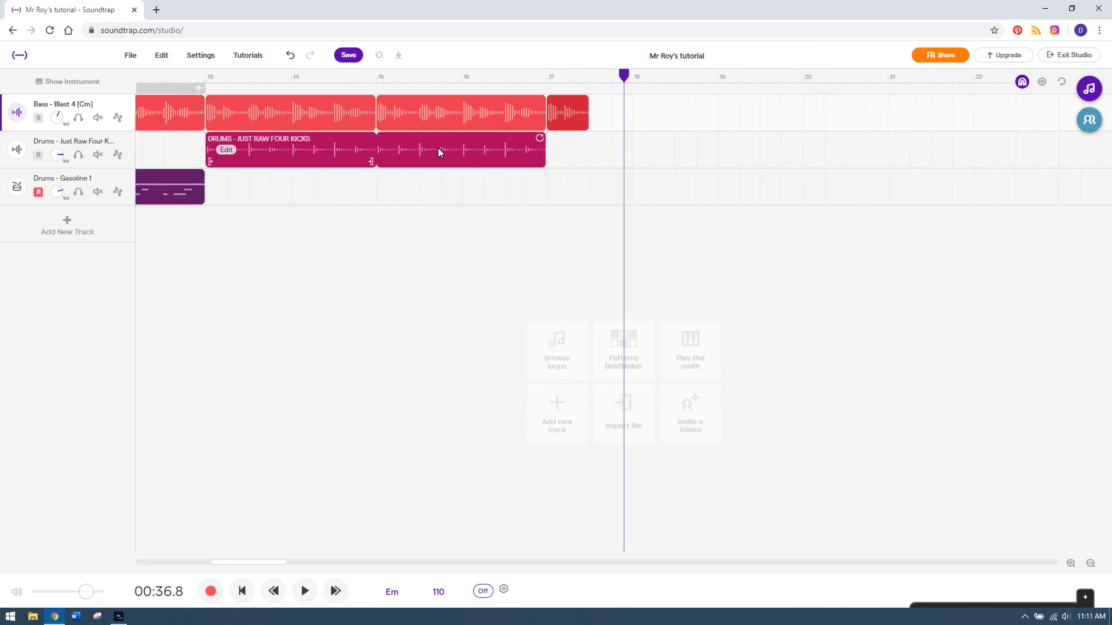
left_click(378, 81)
key("space")
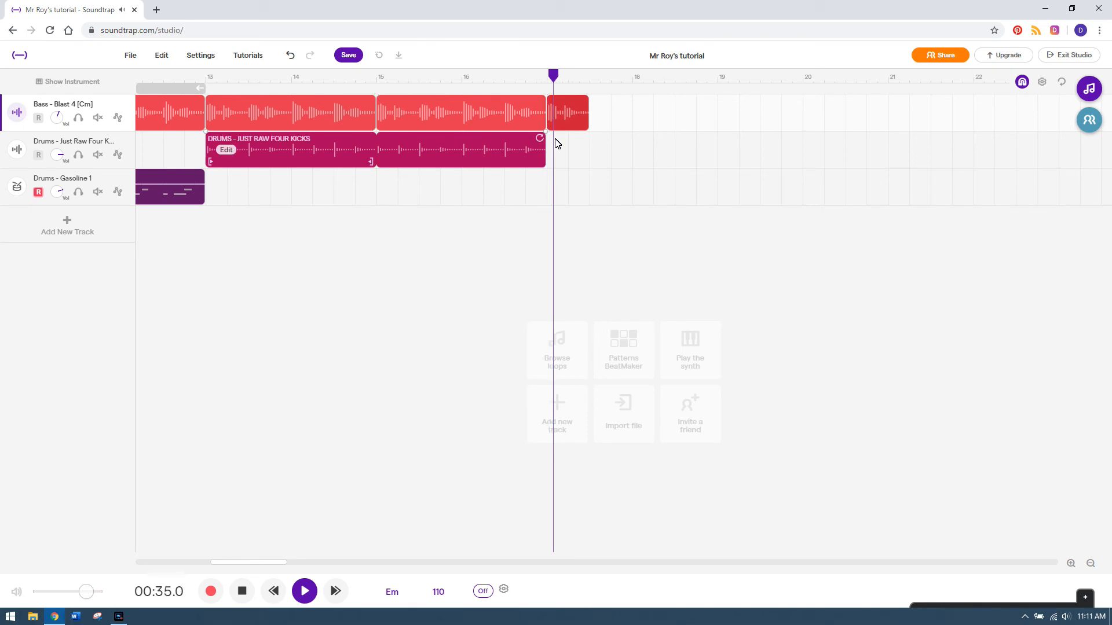
key("space")
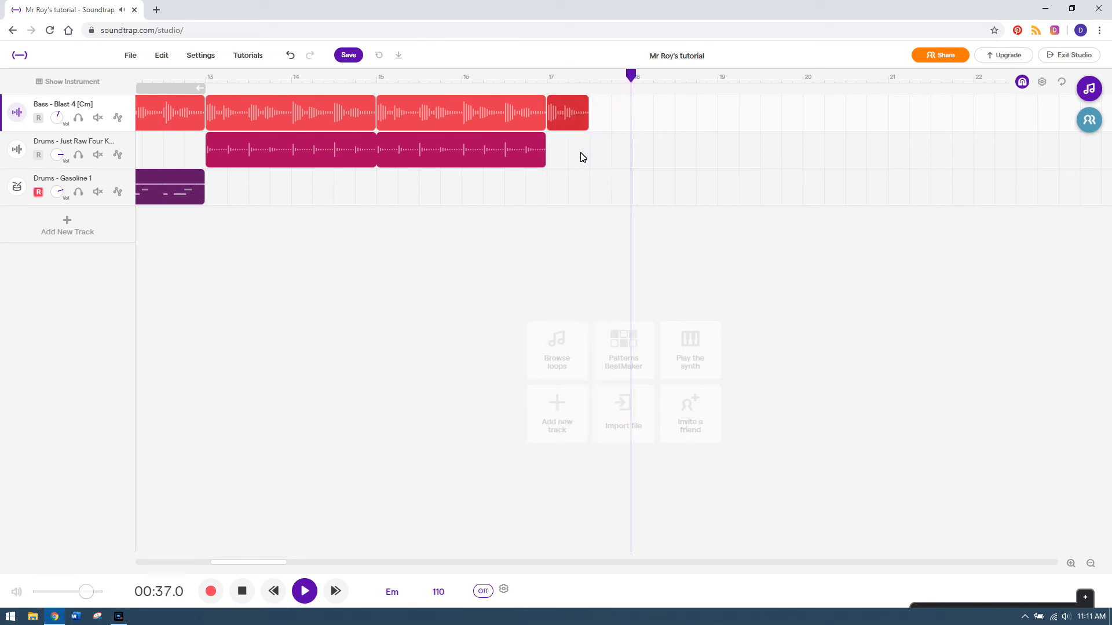
mouse_move(587, 121)
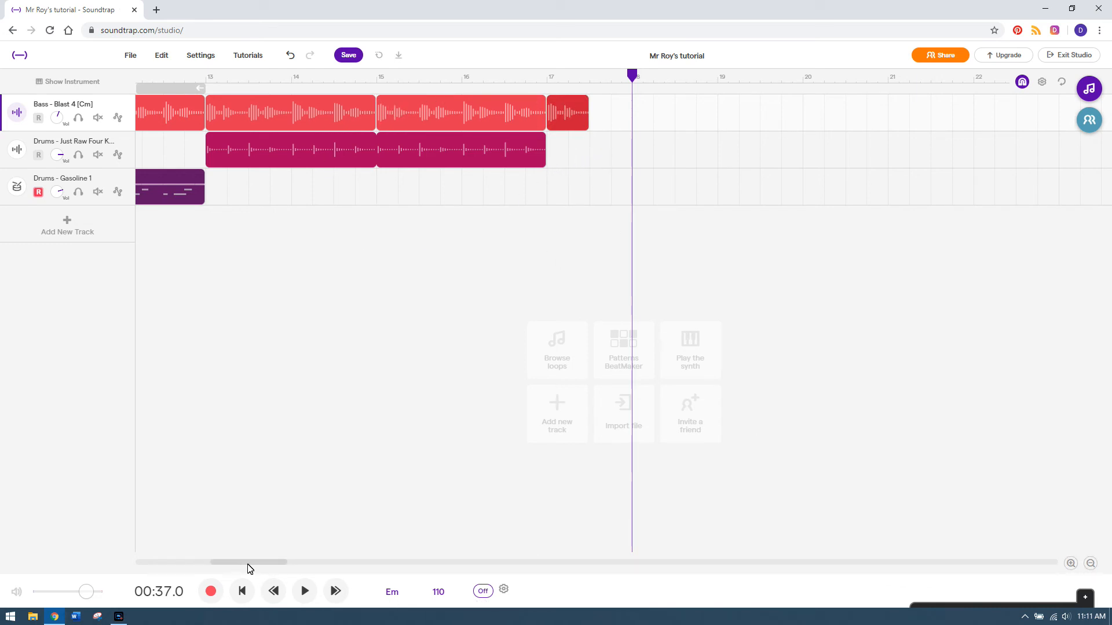
left_click_drag(248, 563, 140, 563)
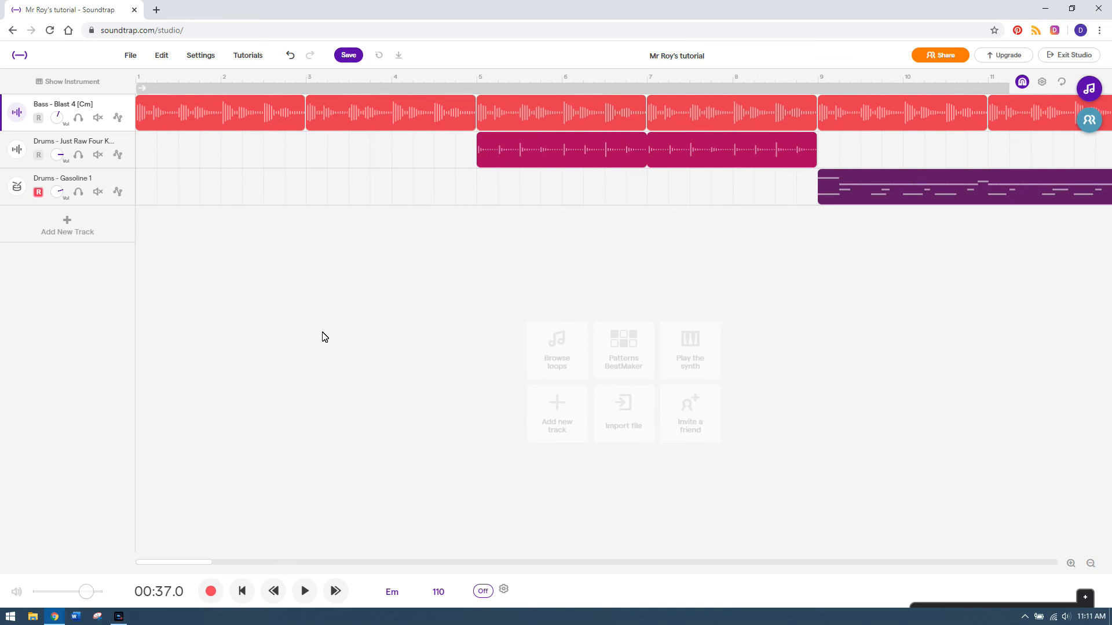
Show the Drums loop browser, save the Mr Roy's tutorial project, then close the browser
left_click(1090, 563)
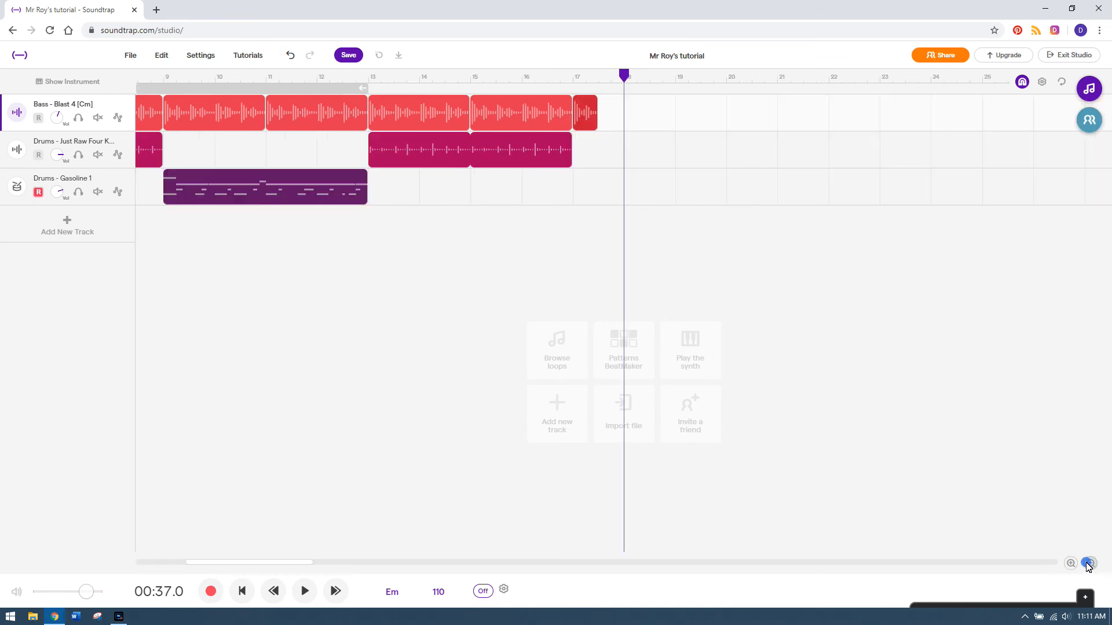
left_click(1089, 89)
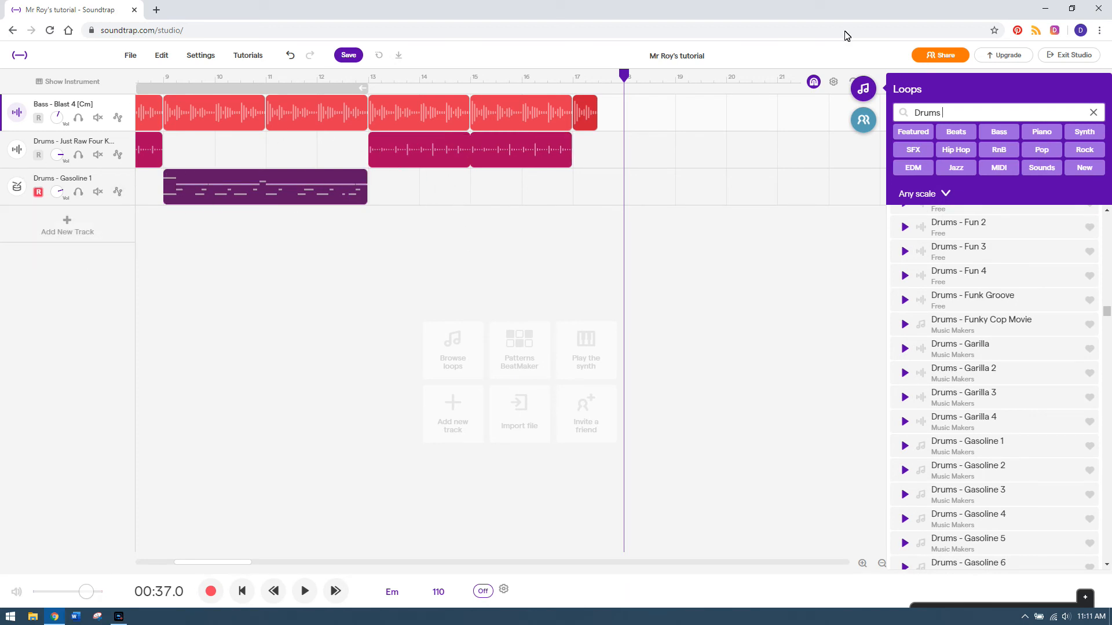
left_click(349, 56)
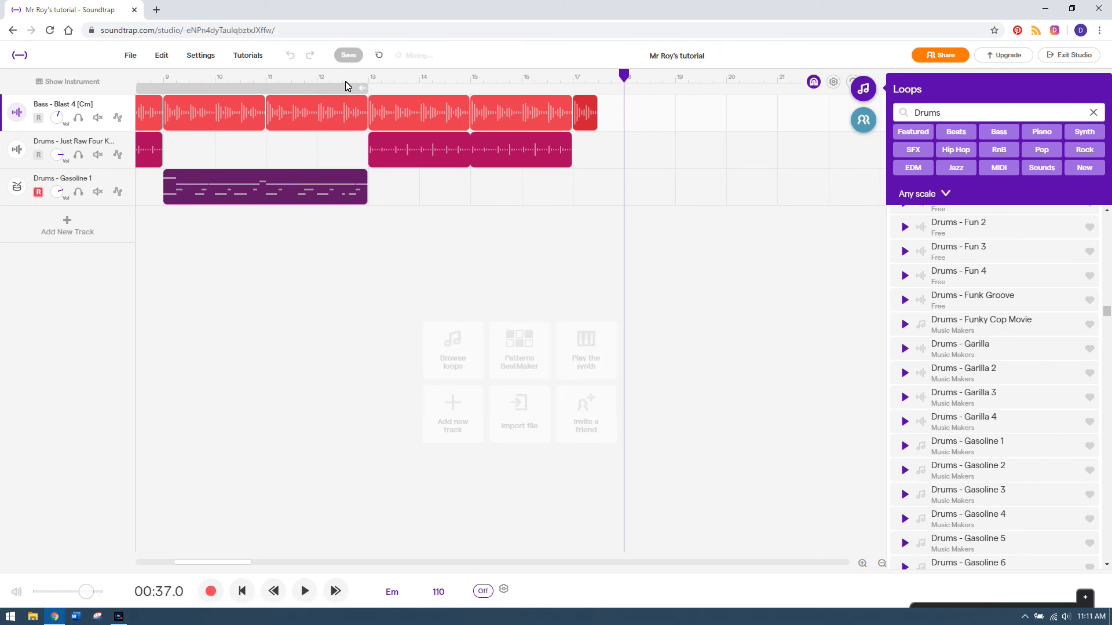
left_click(865, 89)
Select and copy the project's share link from the Share dialog
left_click(942, 56)
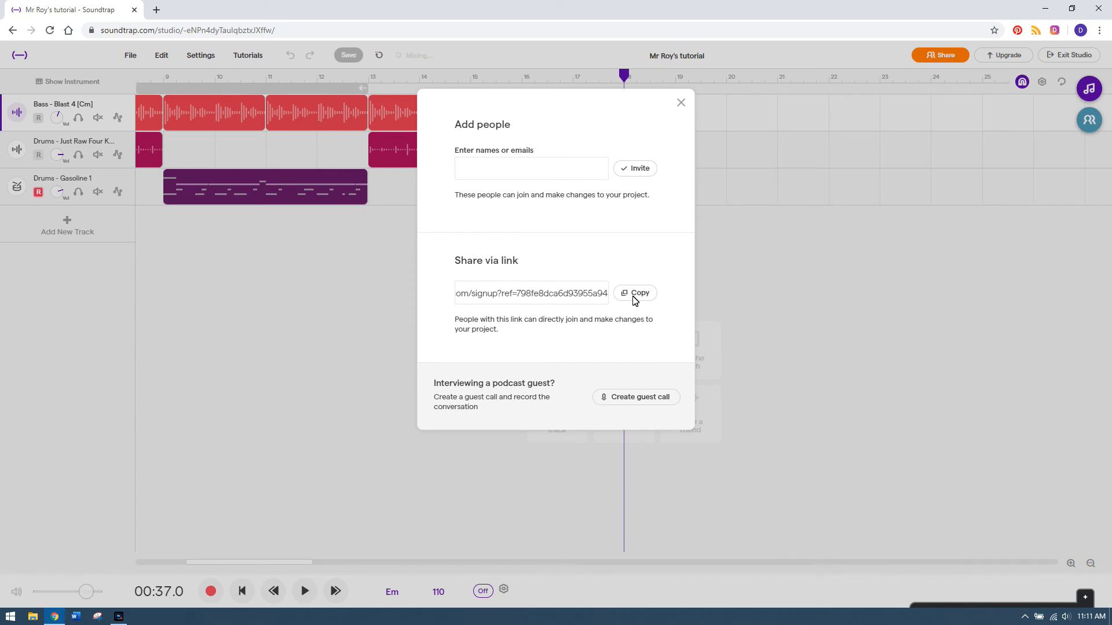
left_click_drag(598, 298, 487, 306)
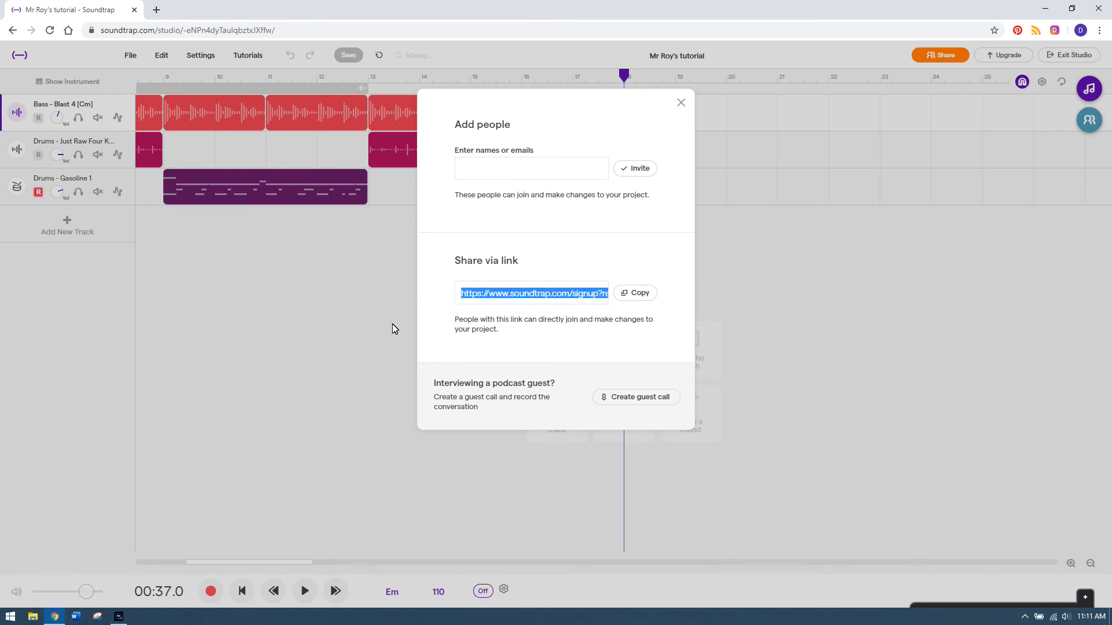
left_click(546, 301)
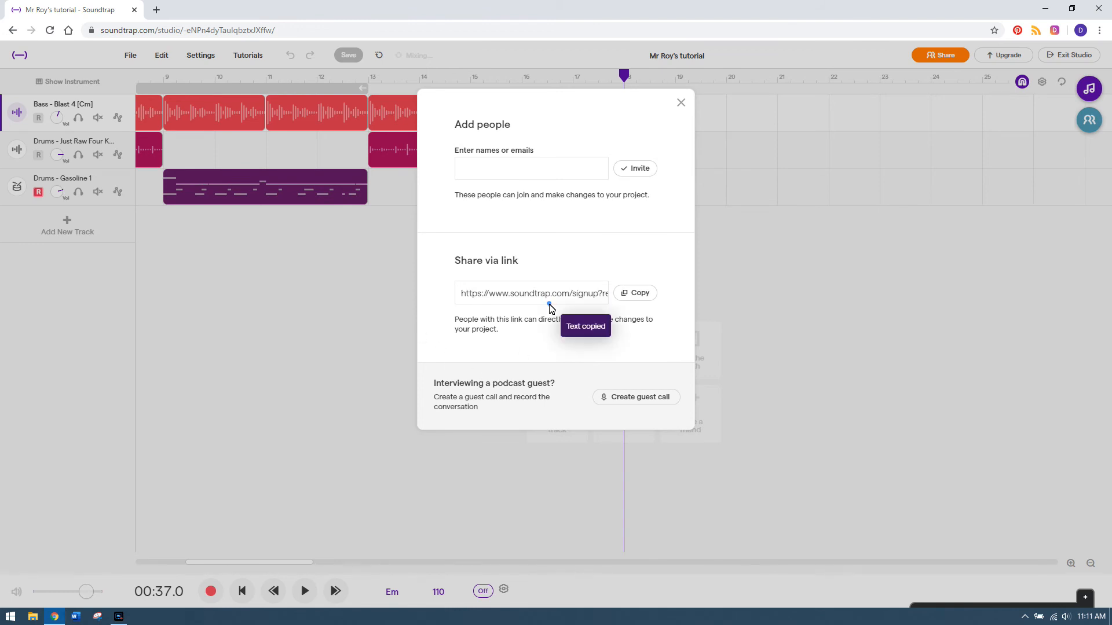
left_click(679, 104)
Invite a collaborator by entering a username in the Collaborators panel
left_click(1090, 120)
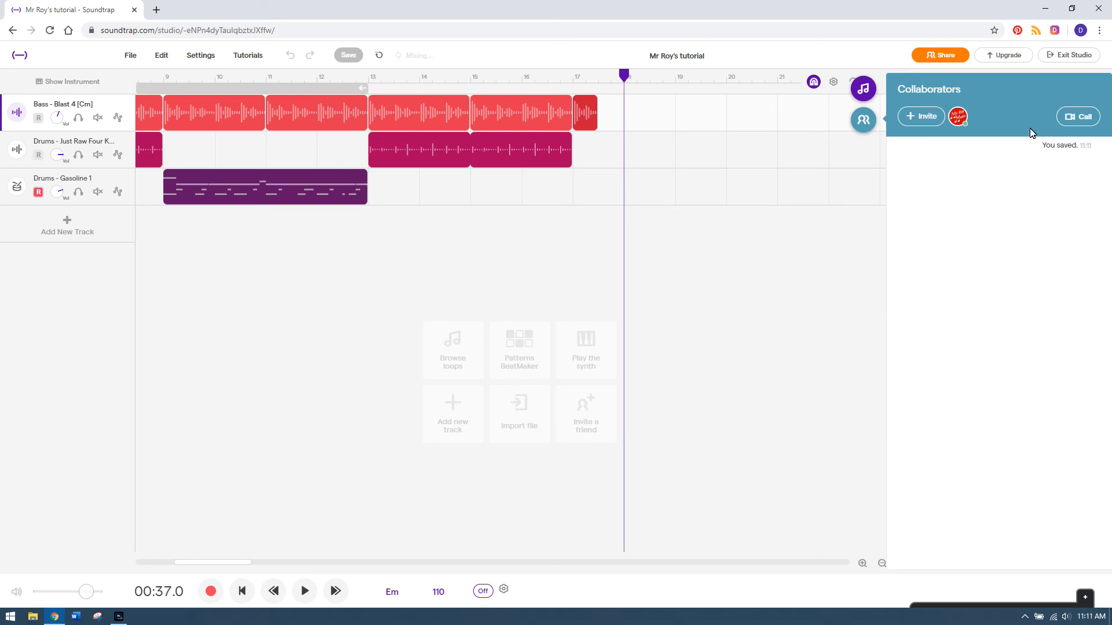
left_click(922, 123)
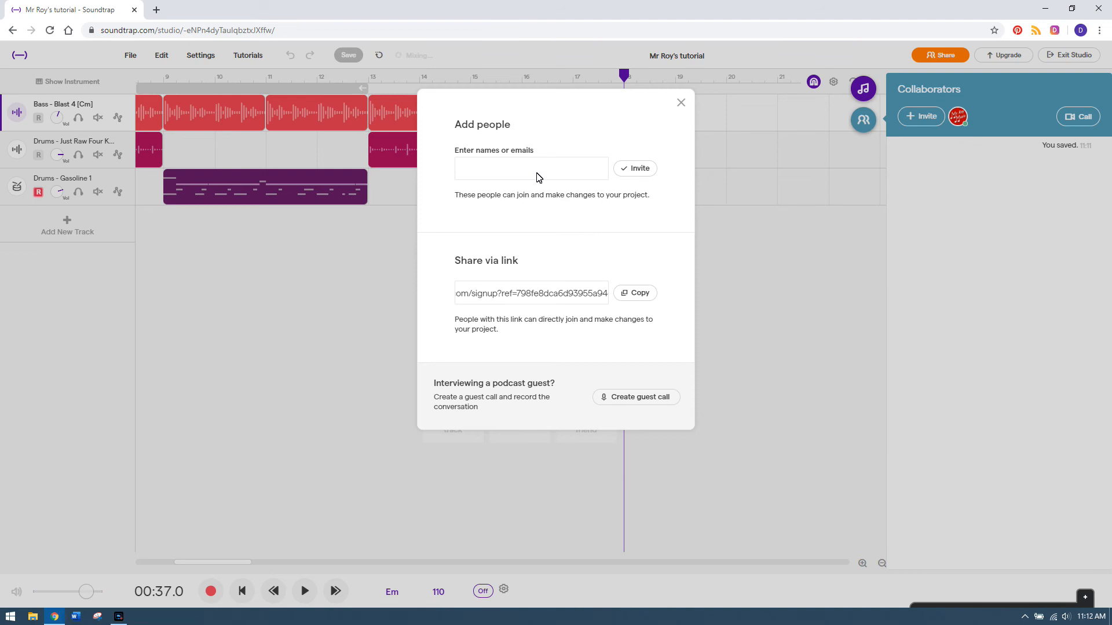
left_click(535, 173)
left_click(634, 169)
left_click(543, 174)
type("mrroymusic")
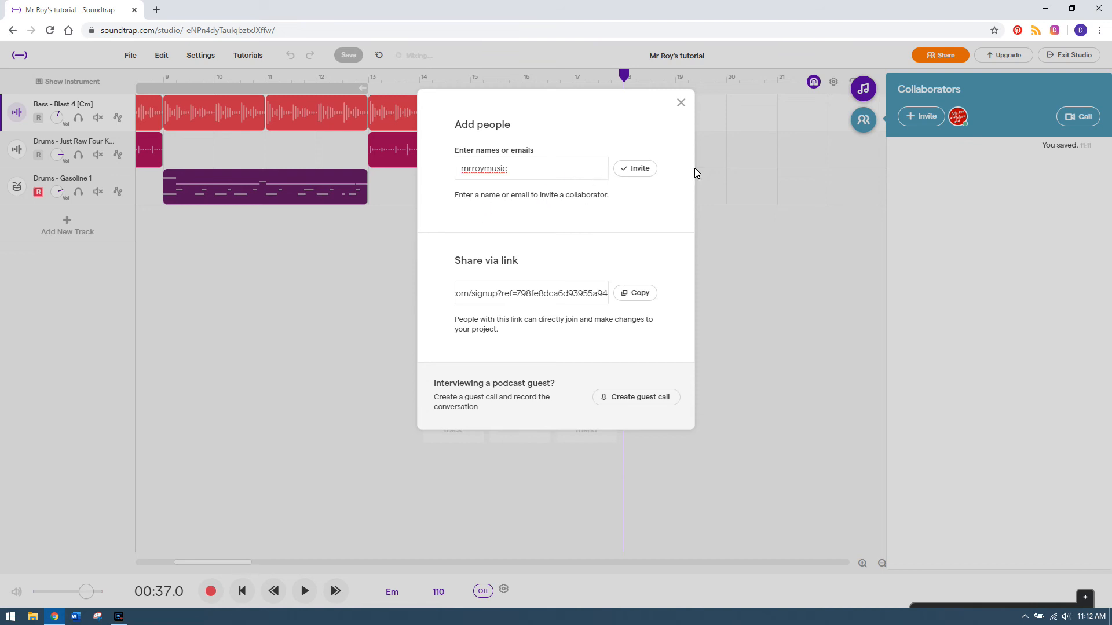
left_click(636, 174)
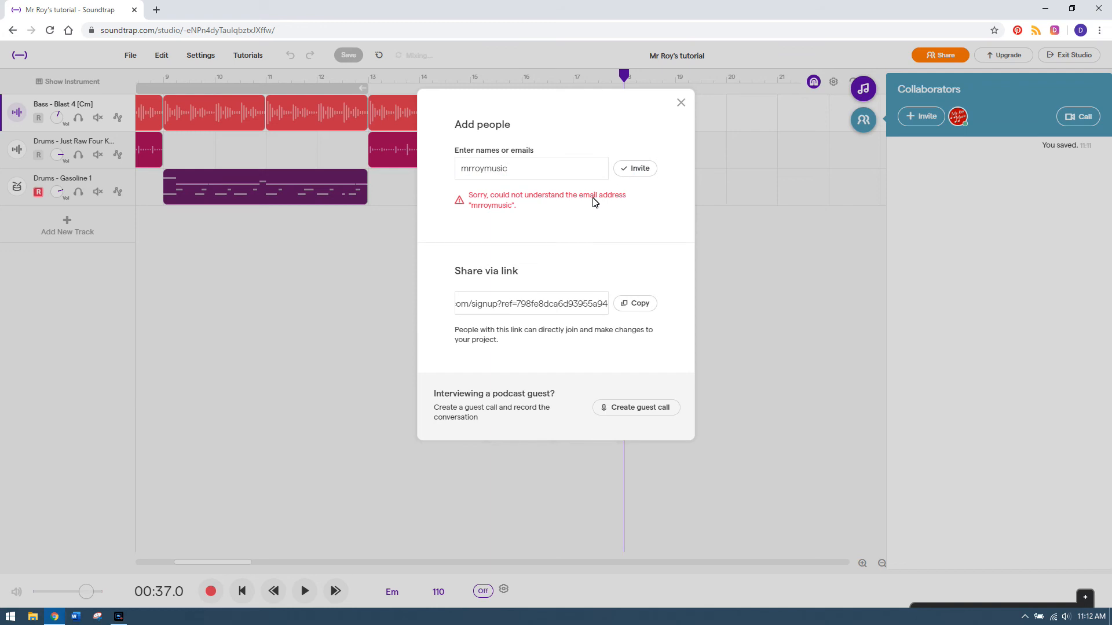
left_click(681, 104)
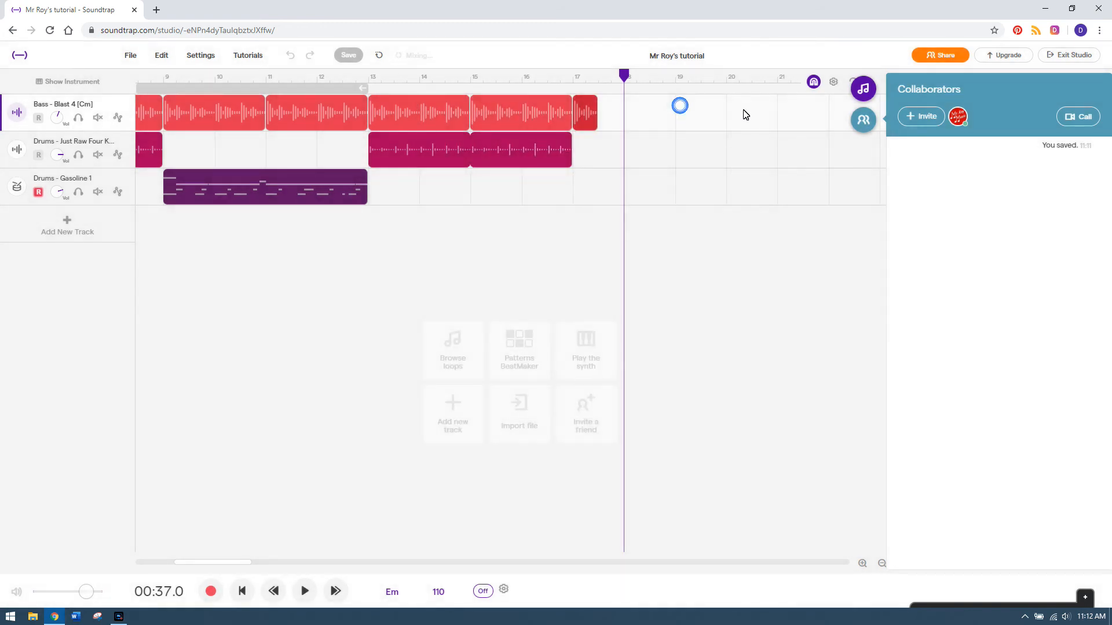
Reopen the sharing options, copy the share link again, and close the dialog
left_click(920, 119)
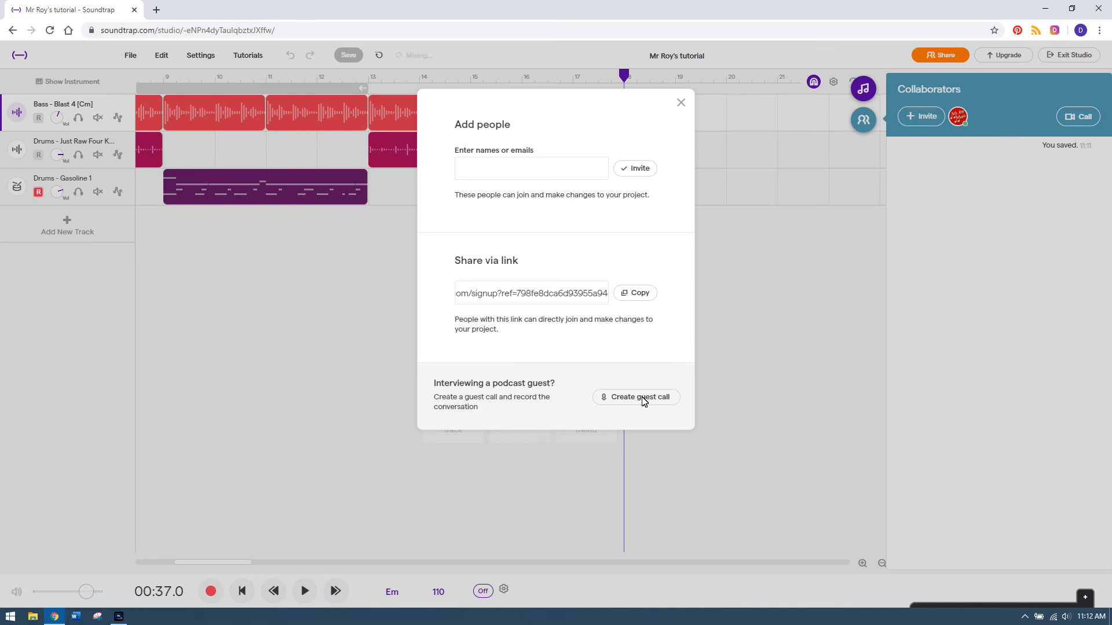
left_click(638, 291)
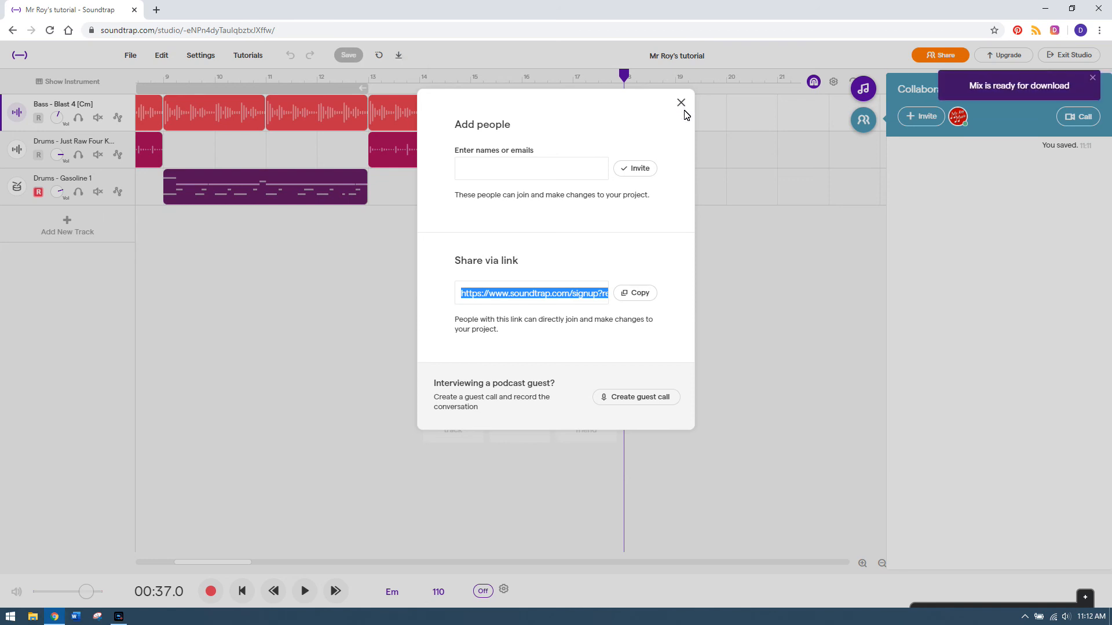
left_click(682, 103)
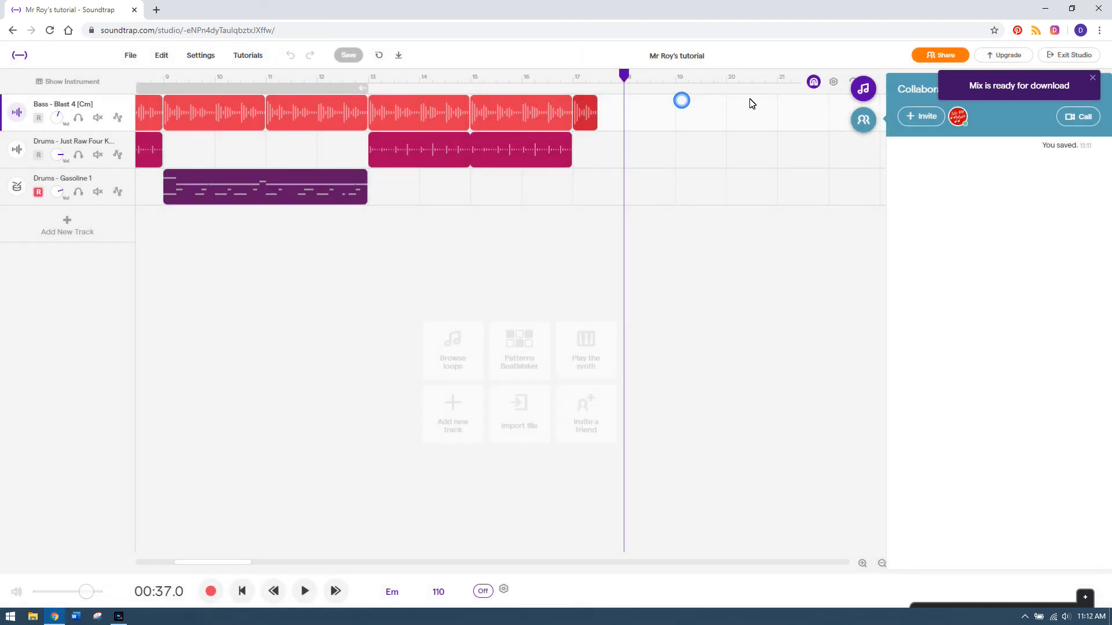
Close the Loops panel, scroll the timeline to bar 1, and return to the Soundtrap home page
left_click(863, 90)
left_click(864, 90)
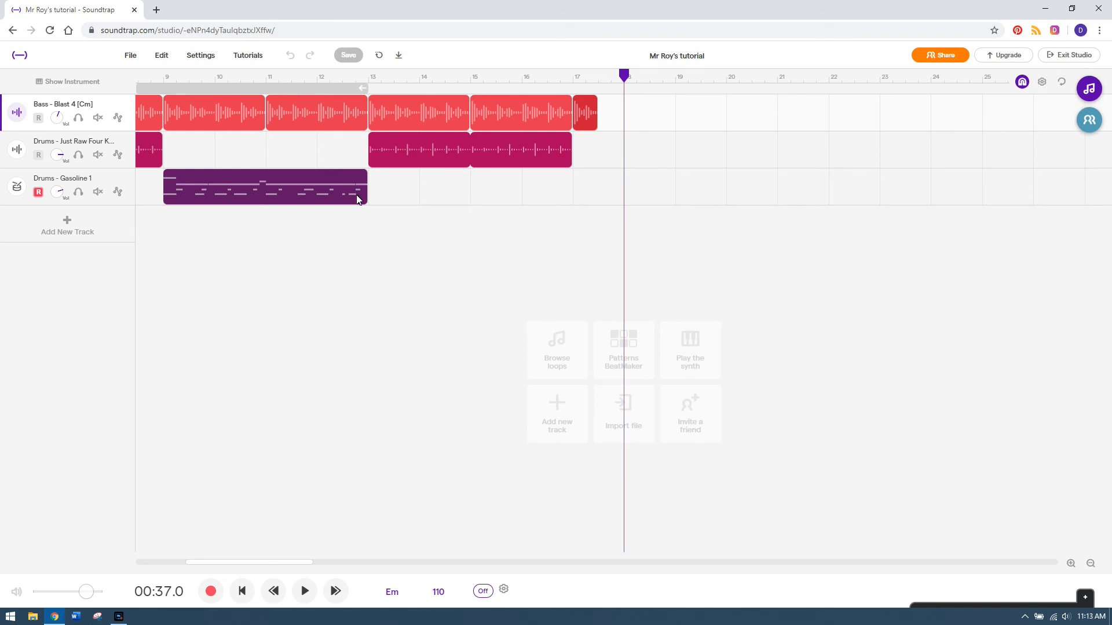
left_click_drag(290, 562, 231, 563)
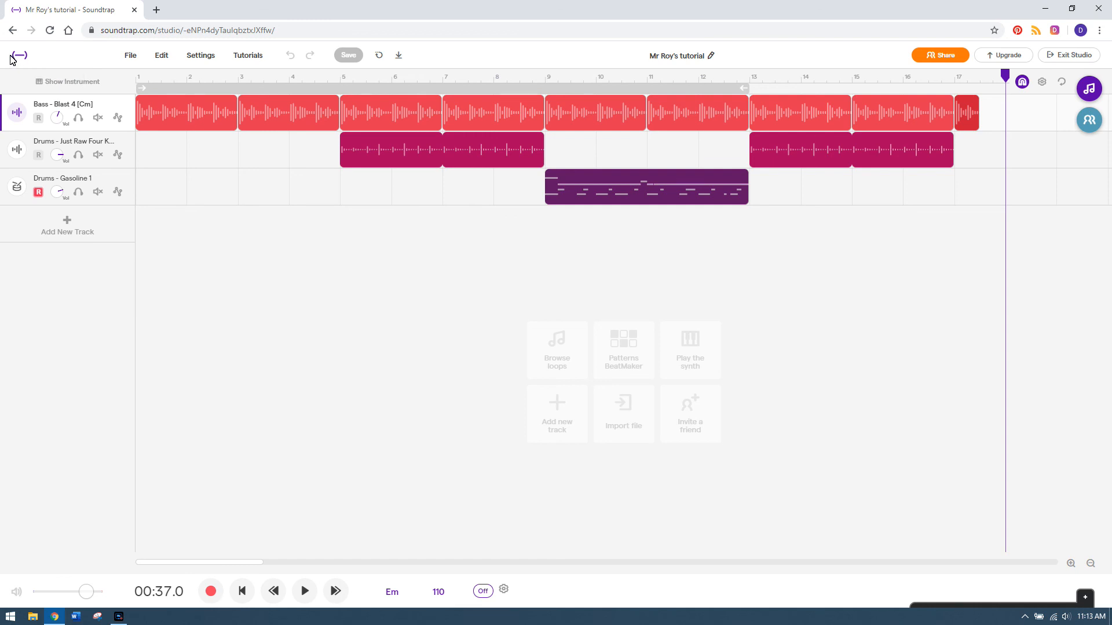
left_click(11, 56)
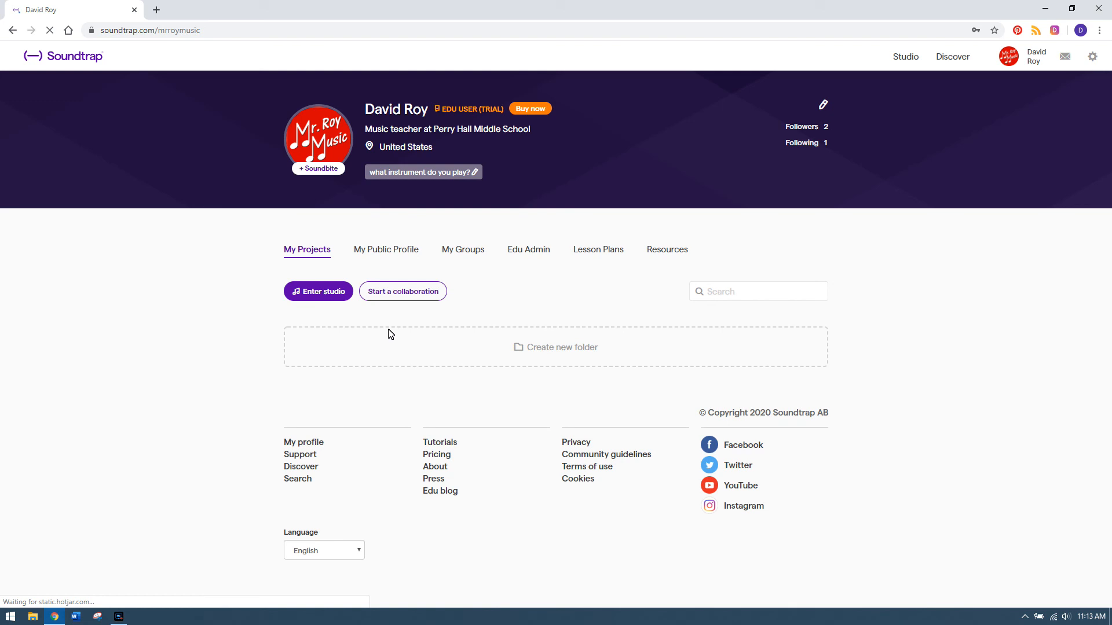
Expand My Projects and open Mr. Roy's Demo in the studio
left_click(350, 343)
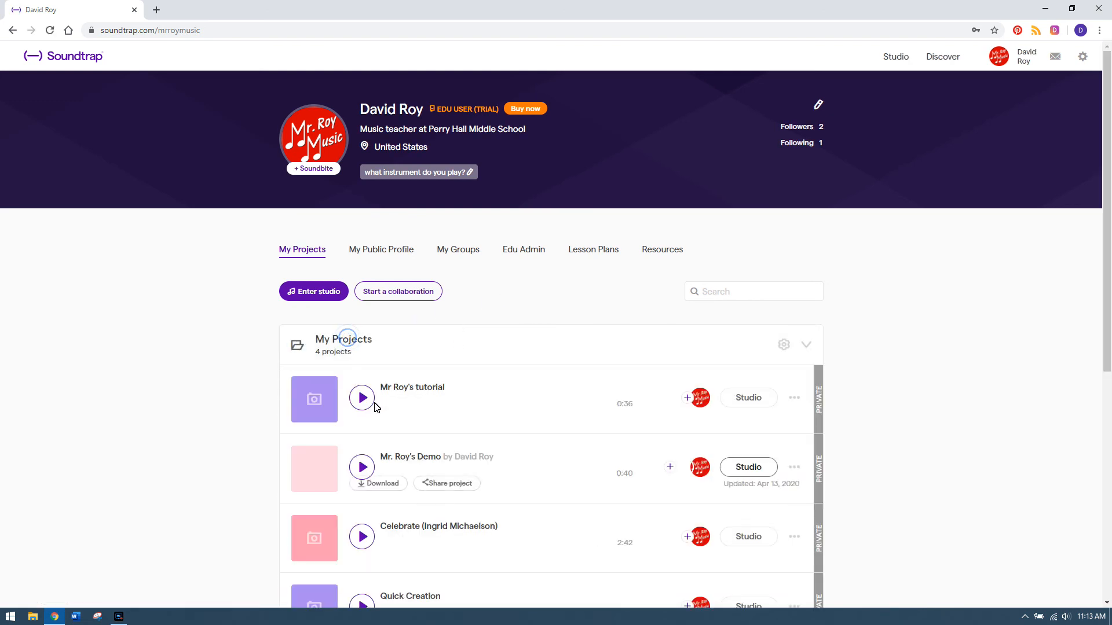
scroll(497, 362, "down", 3)
left_click(748, 264)
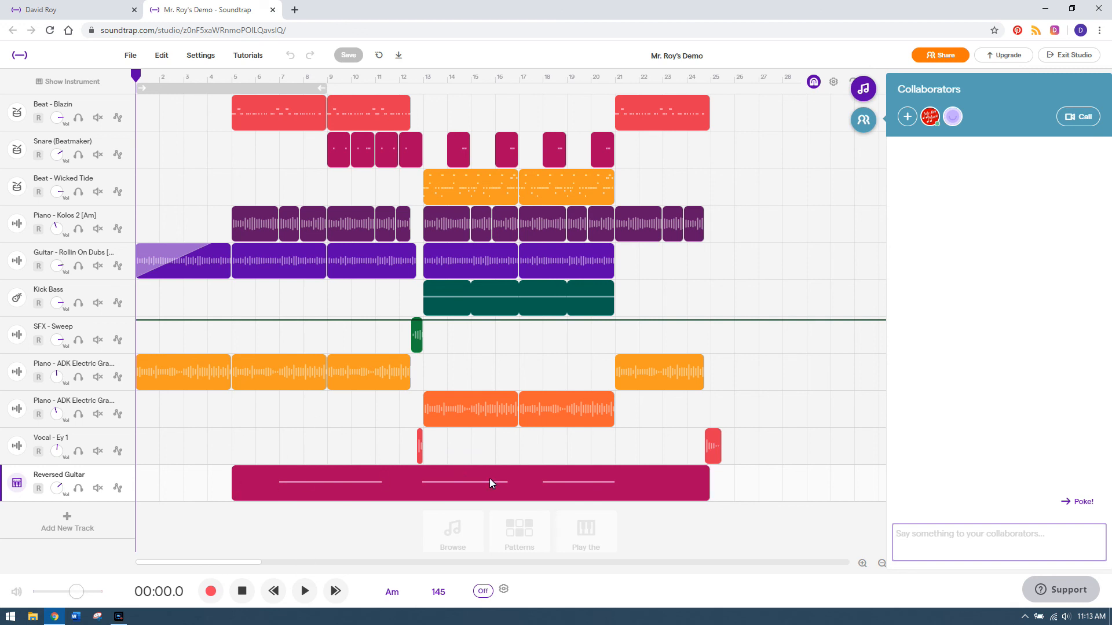
Play Mr. Roy's Demo through to its end, stop, and move the playhead to bar 13
left_click(246, 595)
left_click(305, 593)
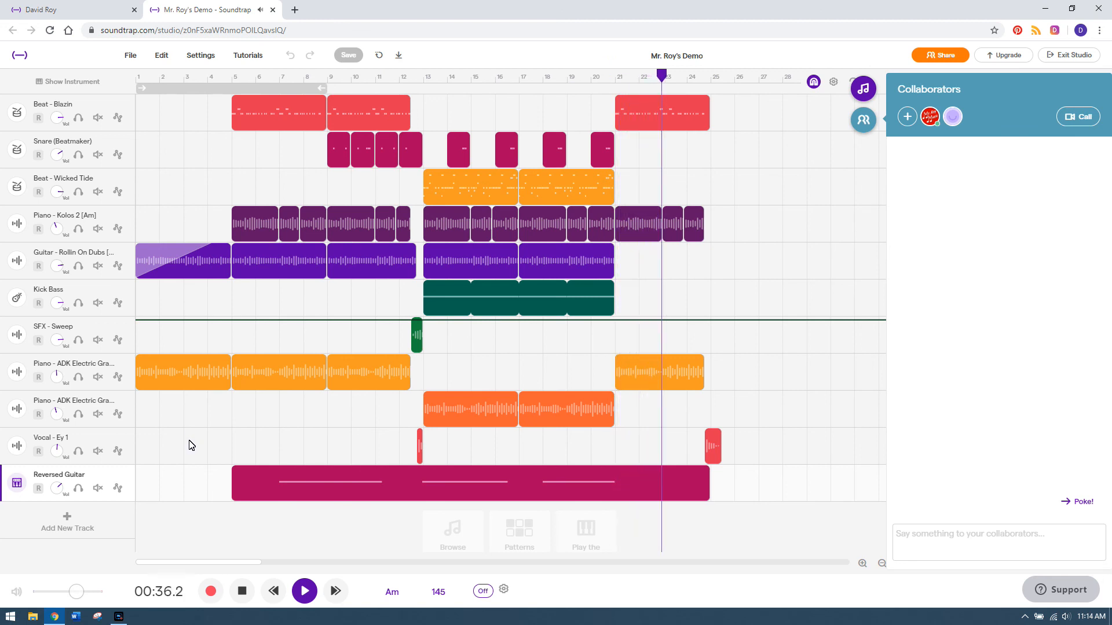
left_click(242, 590)
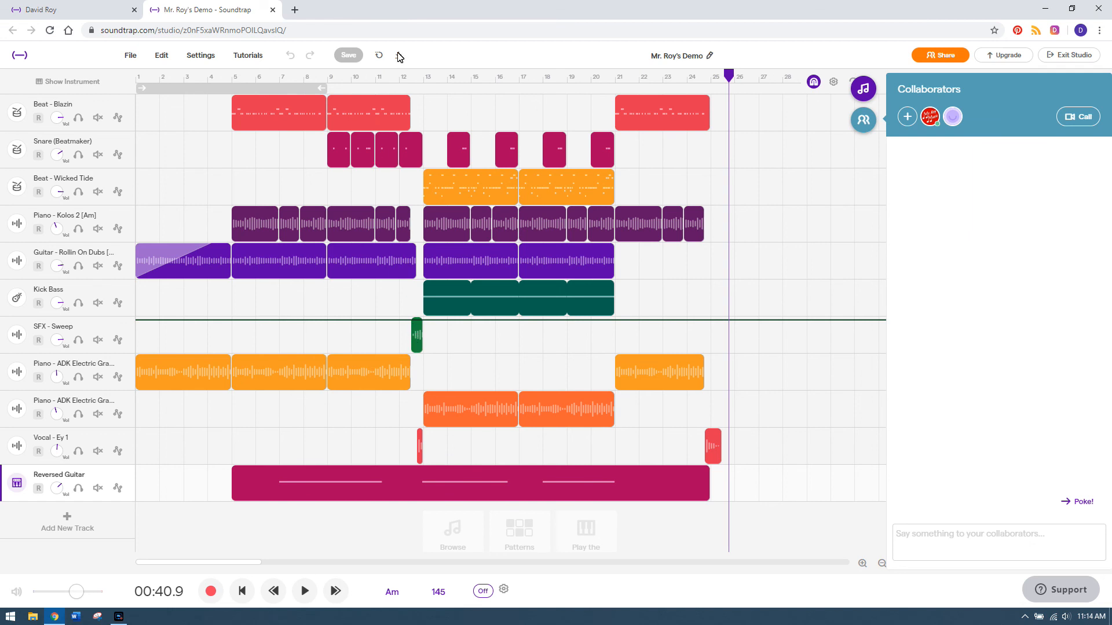
left_click(421, 77)
Solo the SFX - Sweep track, play it from bar 12, then turn solo off
left_click(415, 76)
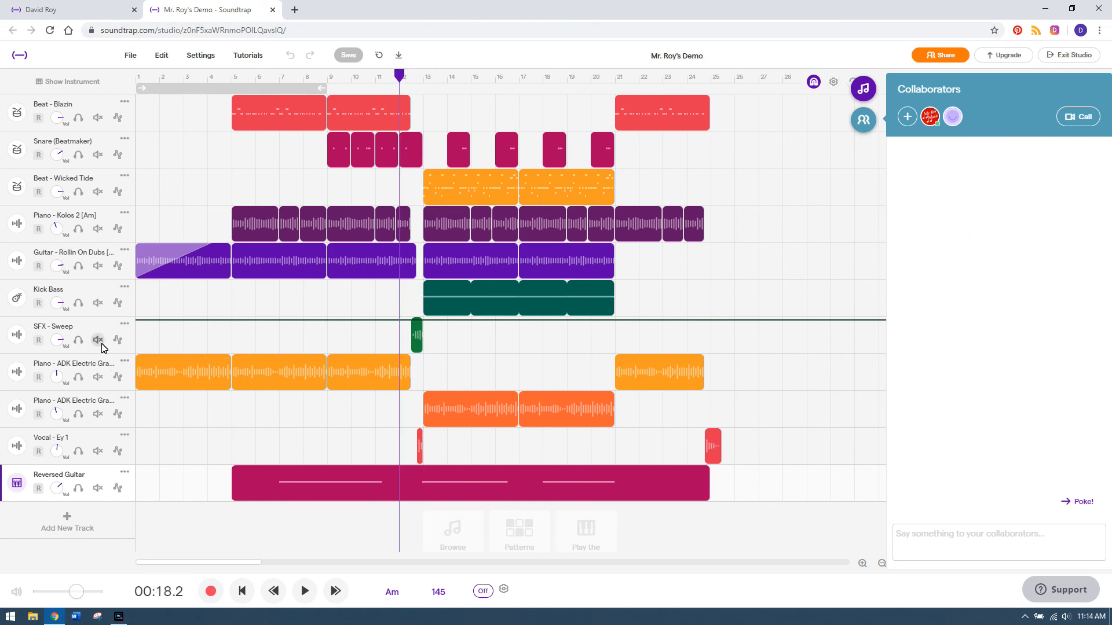
left_click(78, 340)
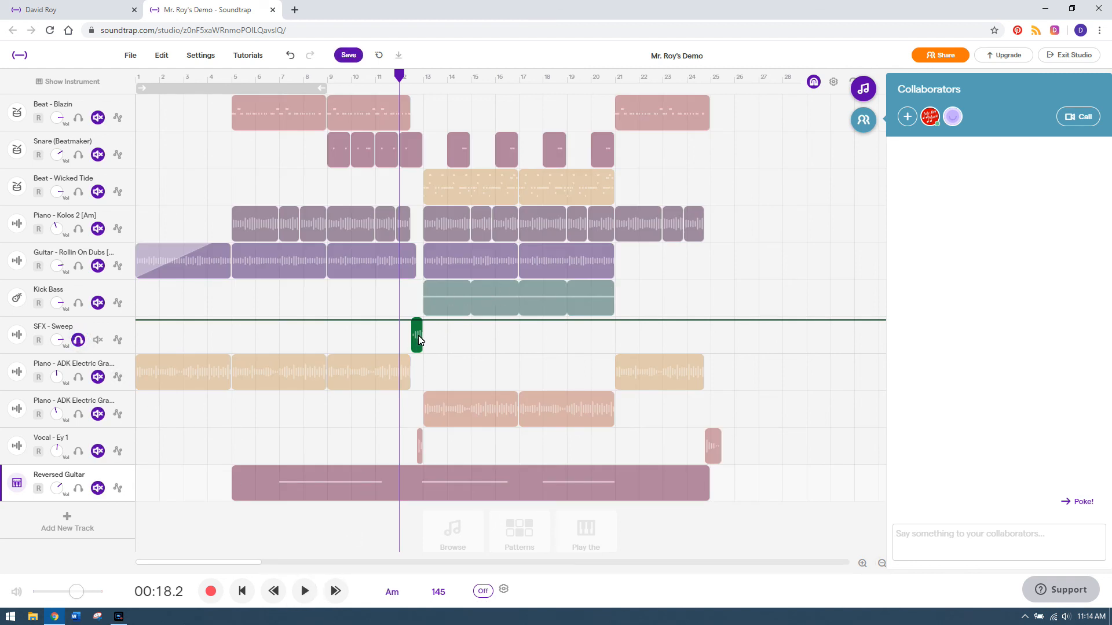
left_click(305, 591)
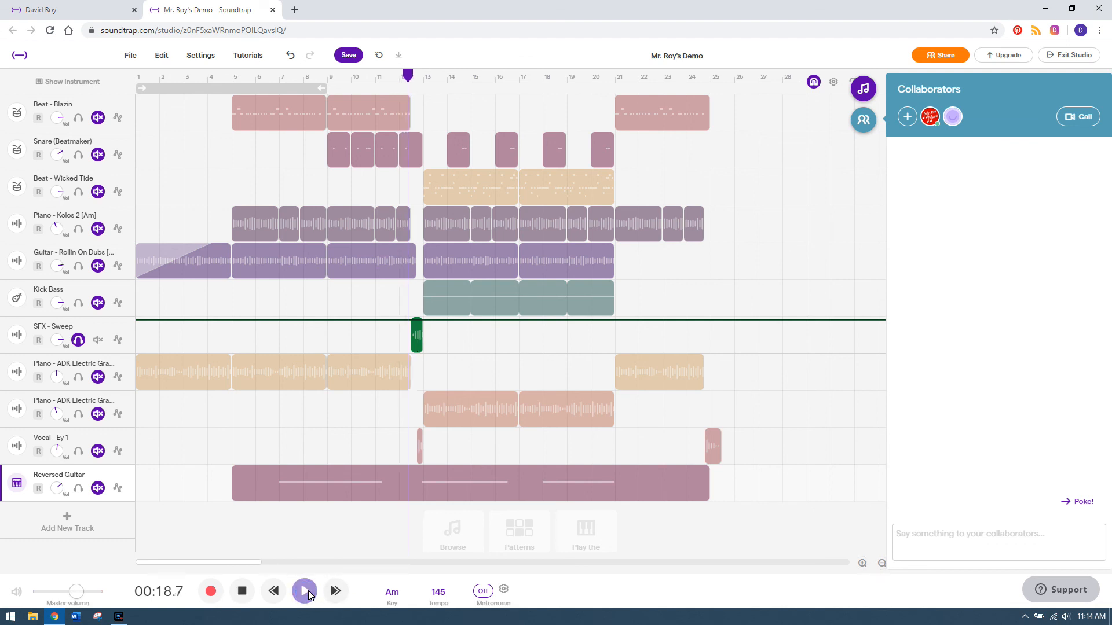
left_click(243, 591)
mouse_move(405, 482)
left_click(78, 340)
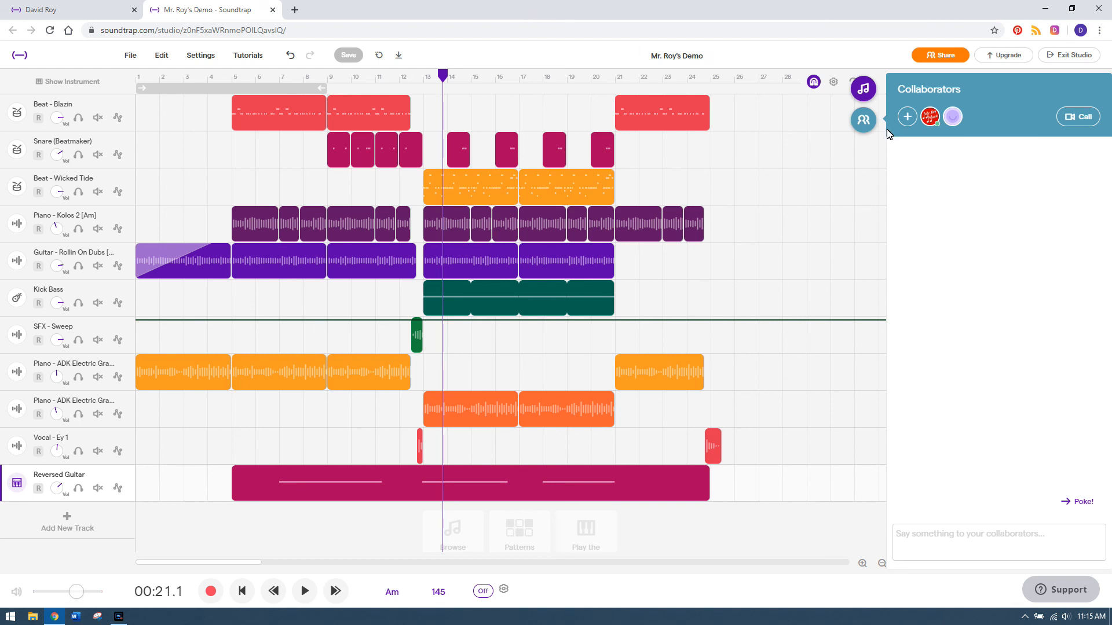
Toggle the Loops browser closed so the eleven-track timeline spans the full studio width
left_click(863, 89)
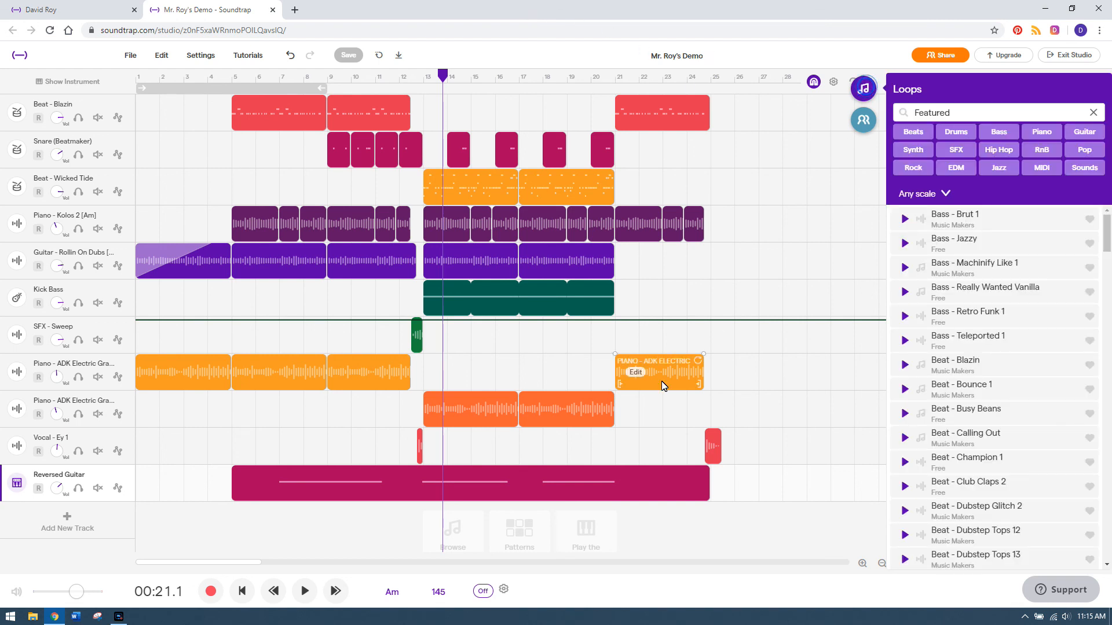
left_click(863, 88)
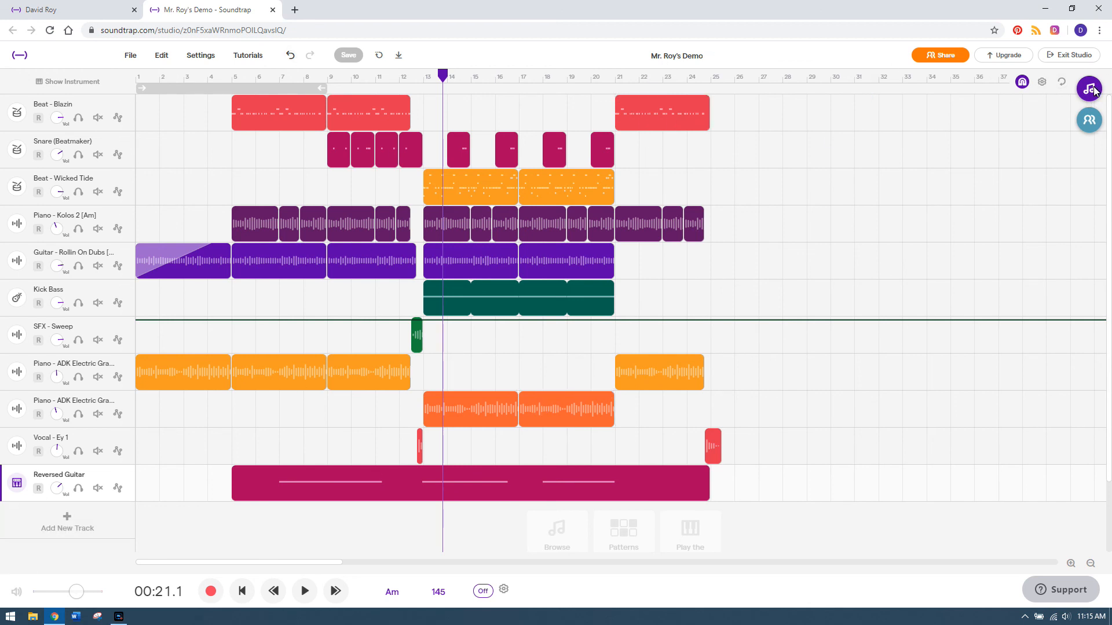
mouse_move(375, 486)
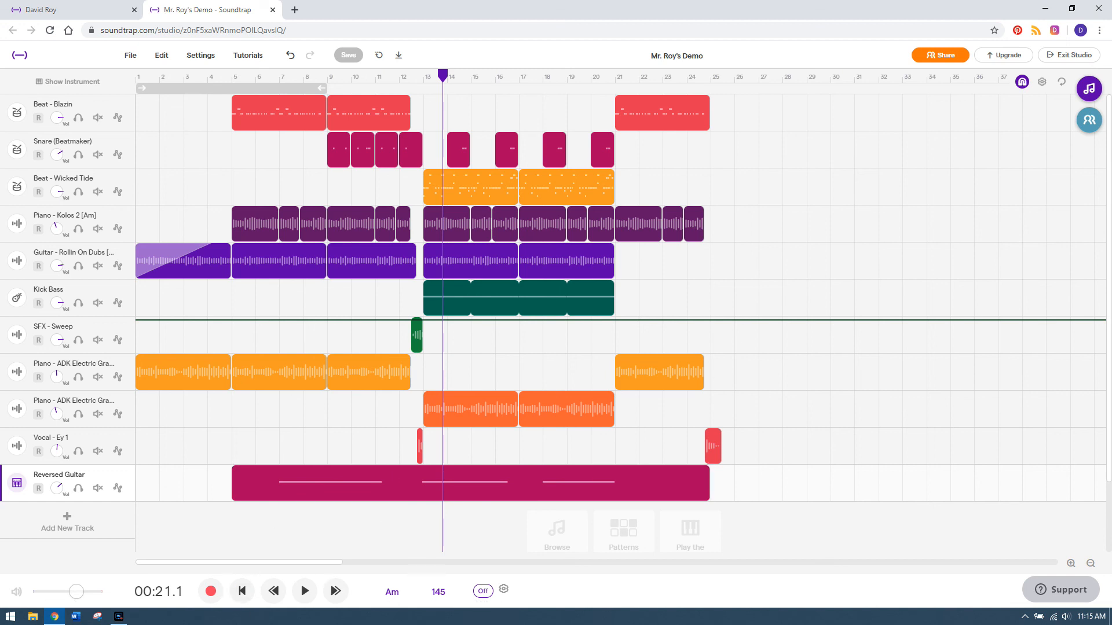